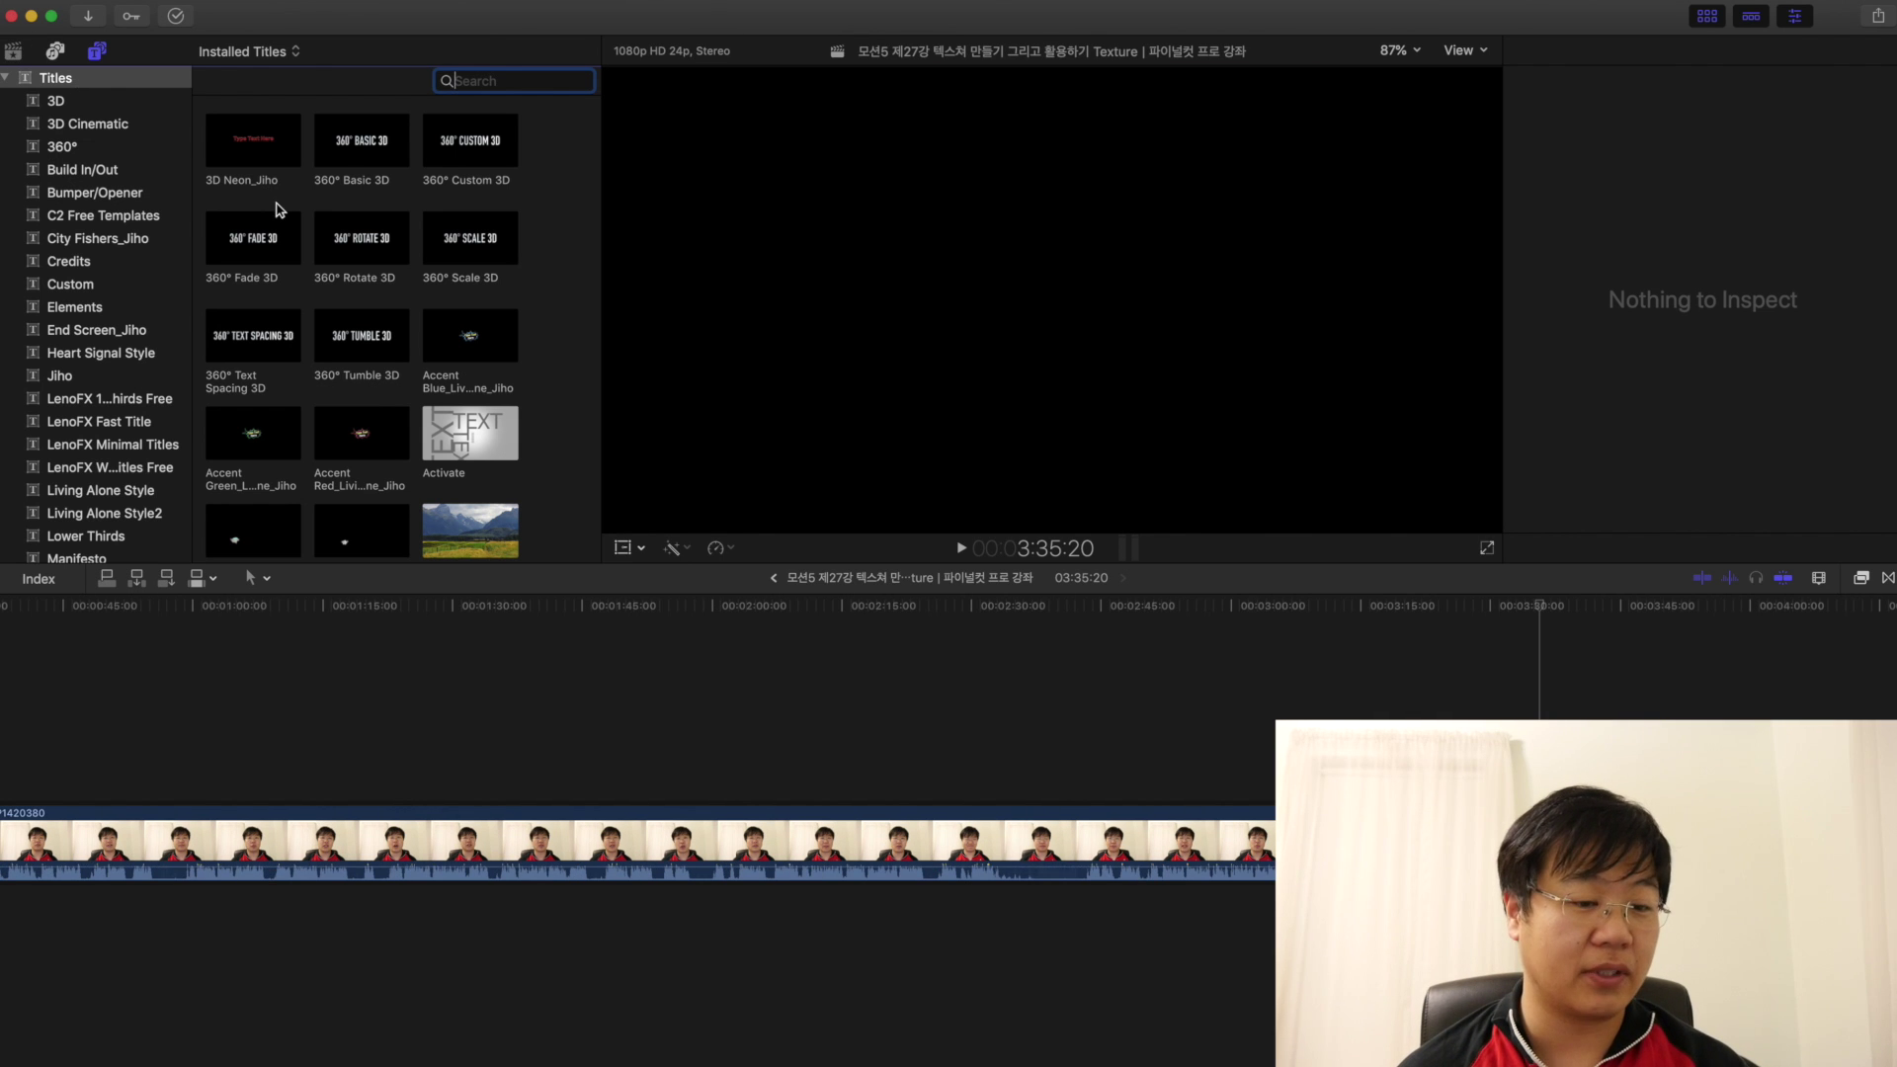
# Step: Import the vintage-2714966_960_720 image from Downloads into the 영상소스 event and append it to the end of the timeline
pyautogui.click(13, 51)
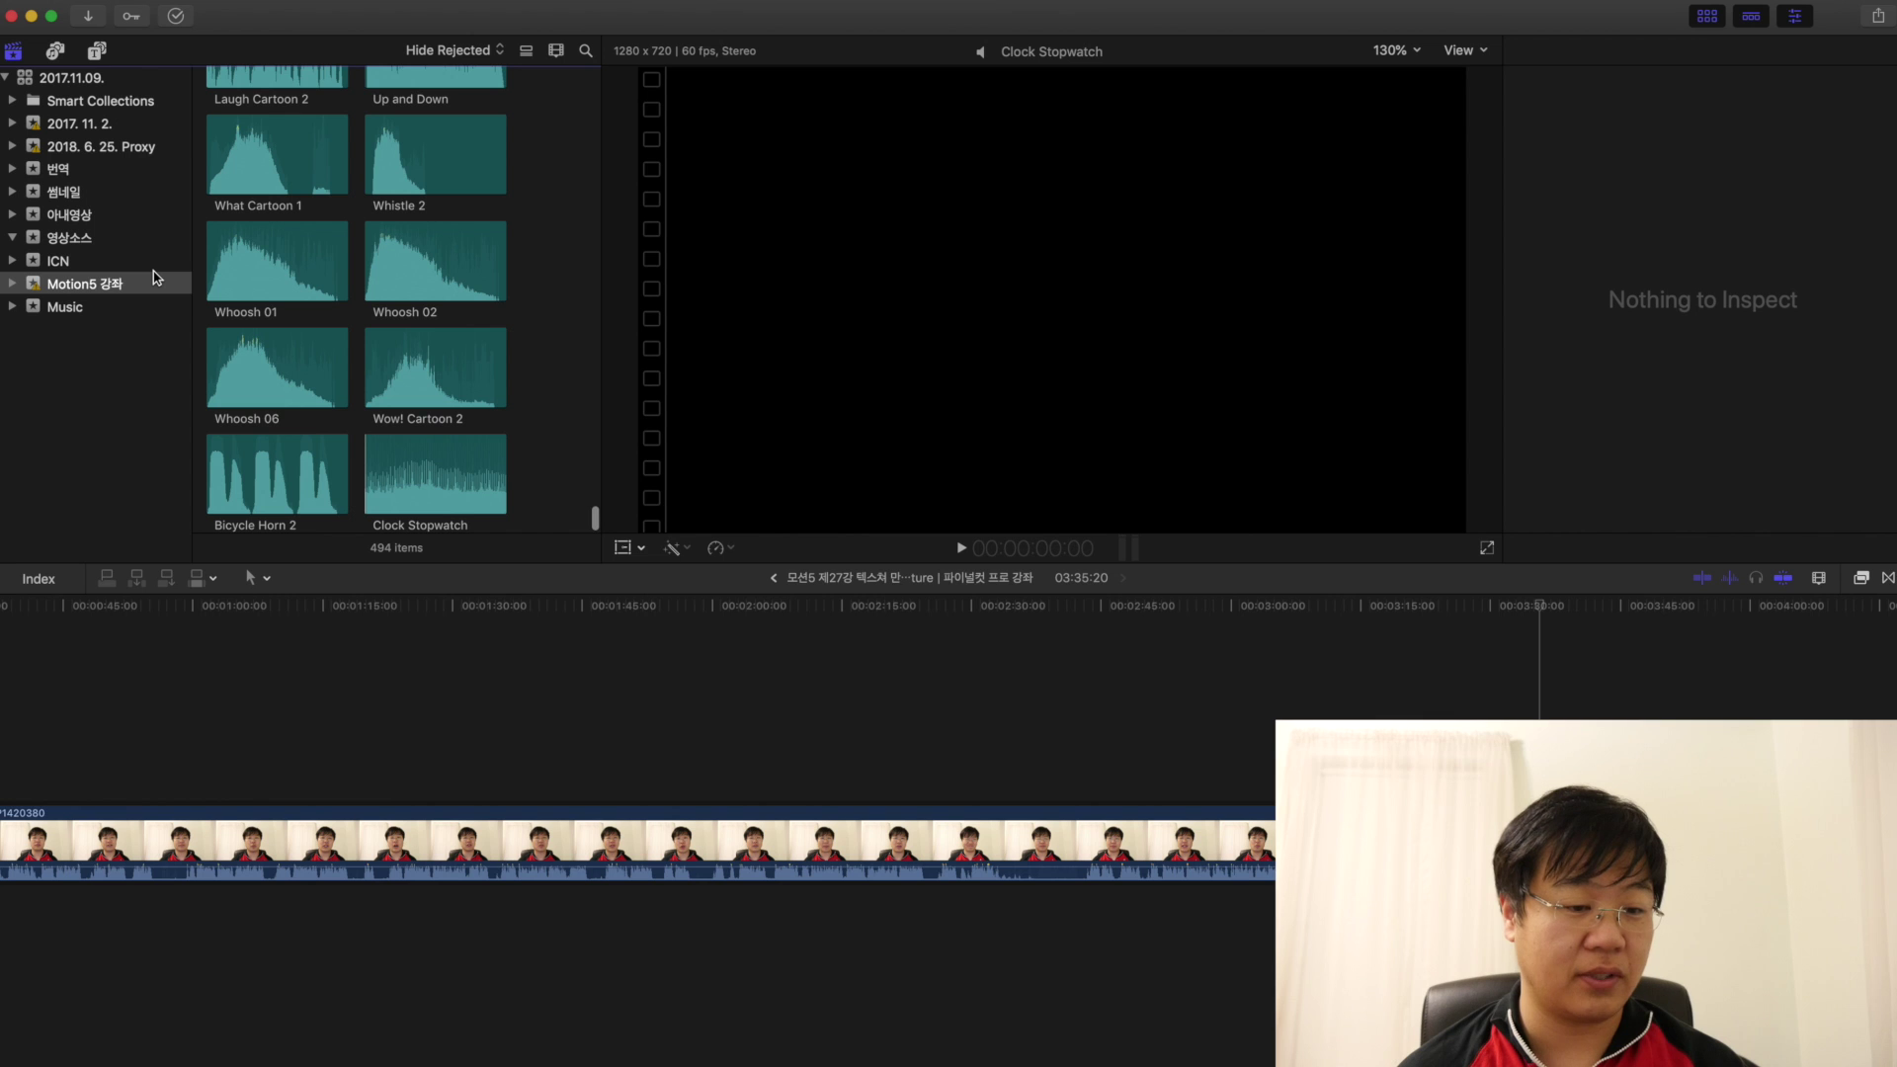
pyautogui.click(129, 238)
pyautogui.press('super+i')
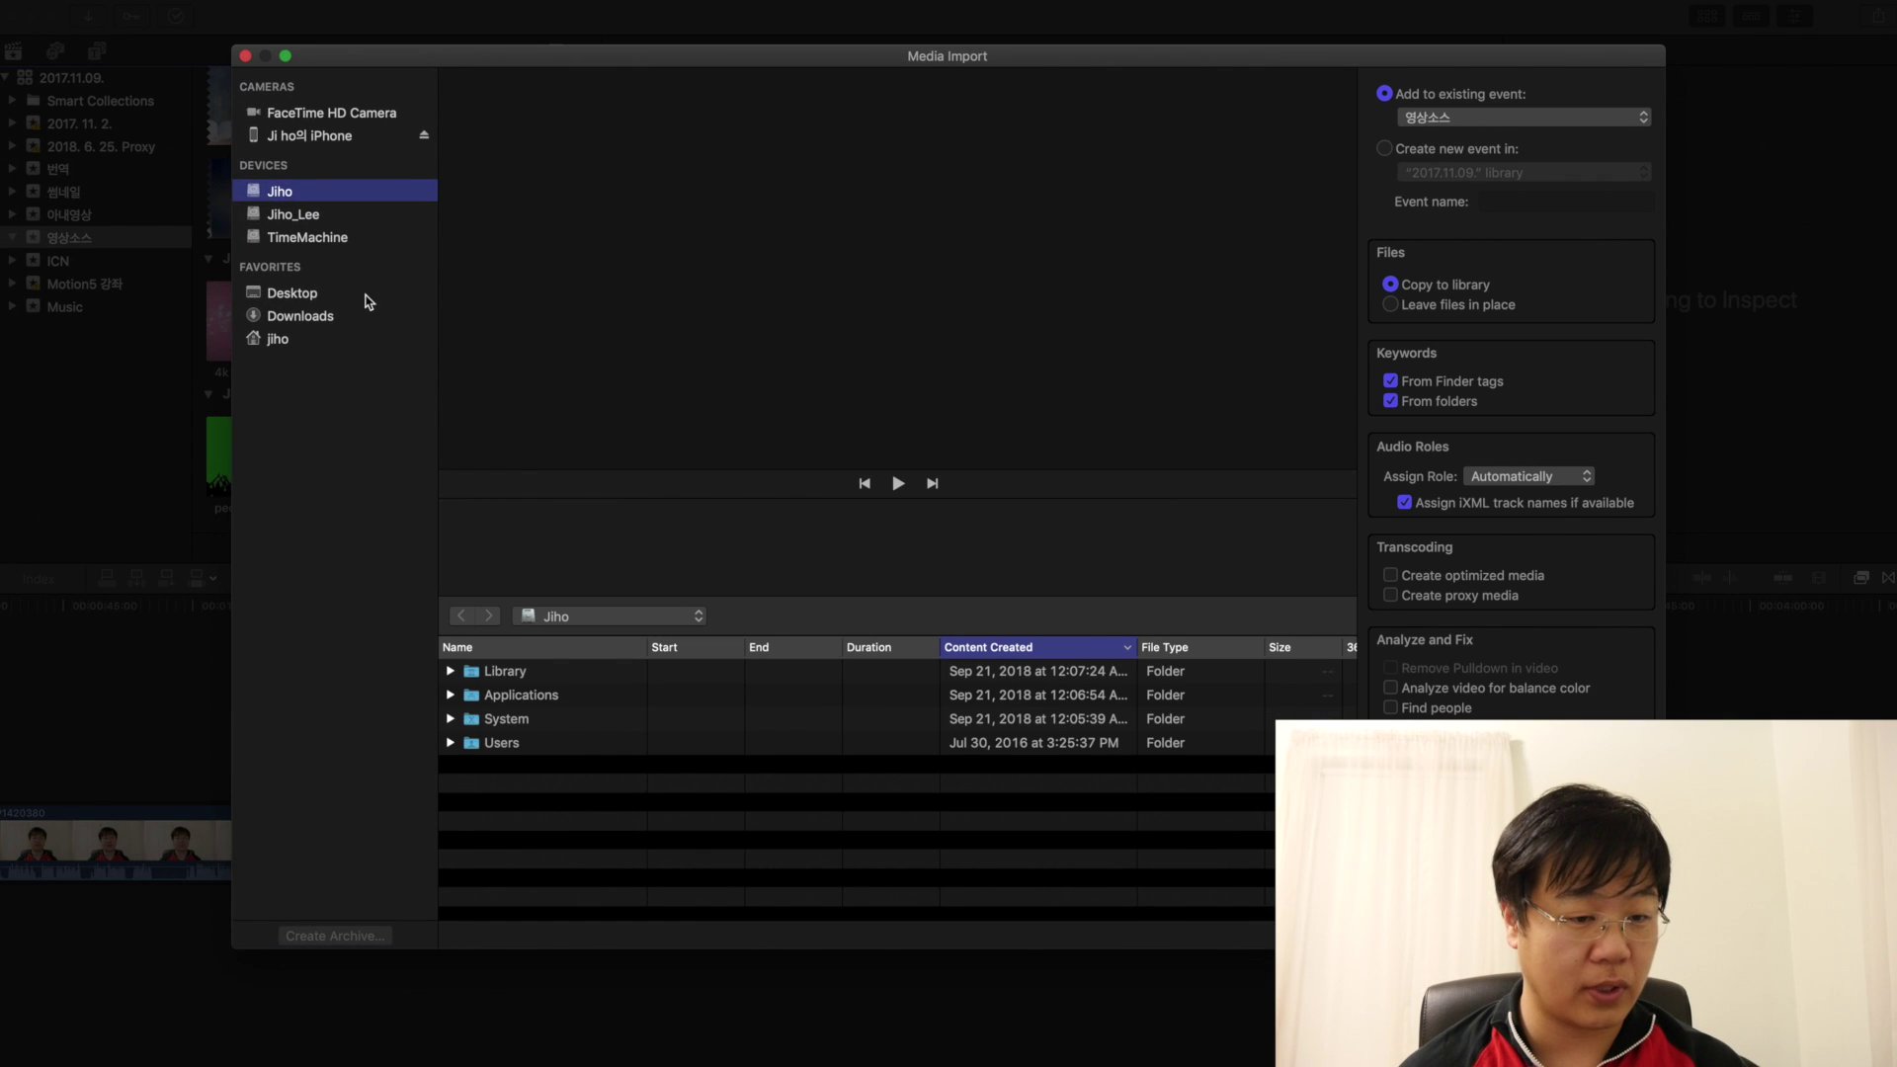
pyautogui.click(301, 316)
pyautogui.click(560, 695)
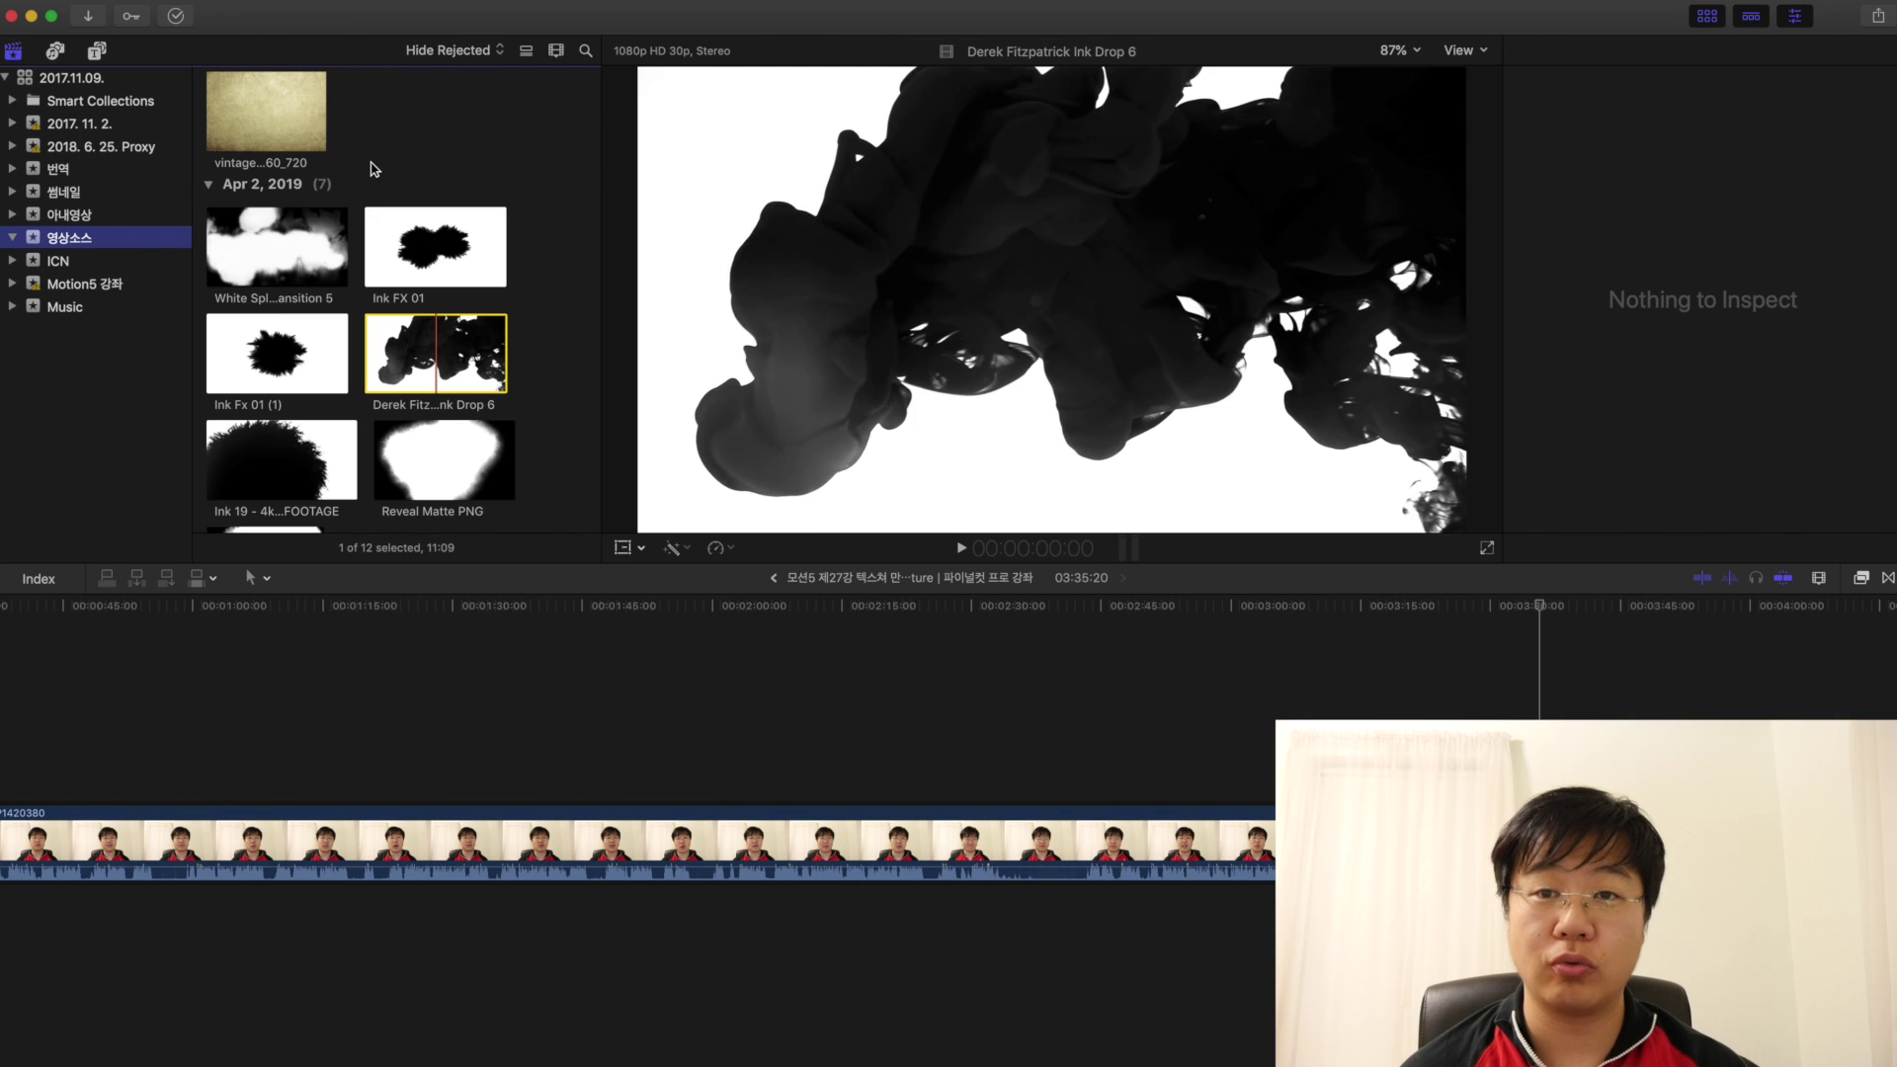
pyautogui.scroll(3, 375, 169)
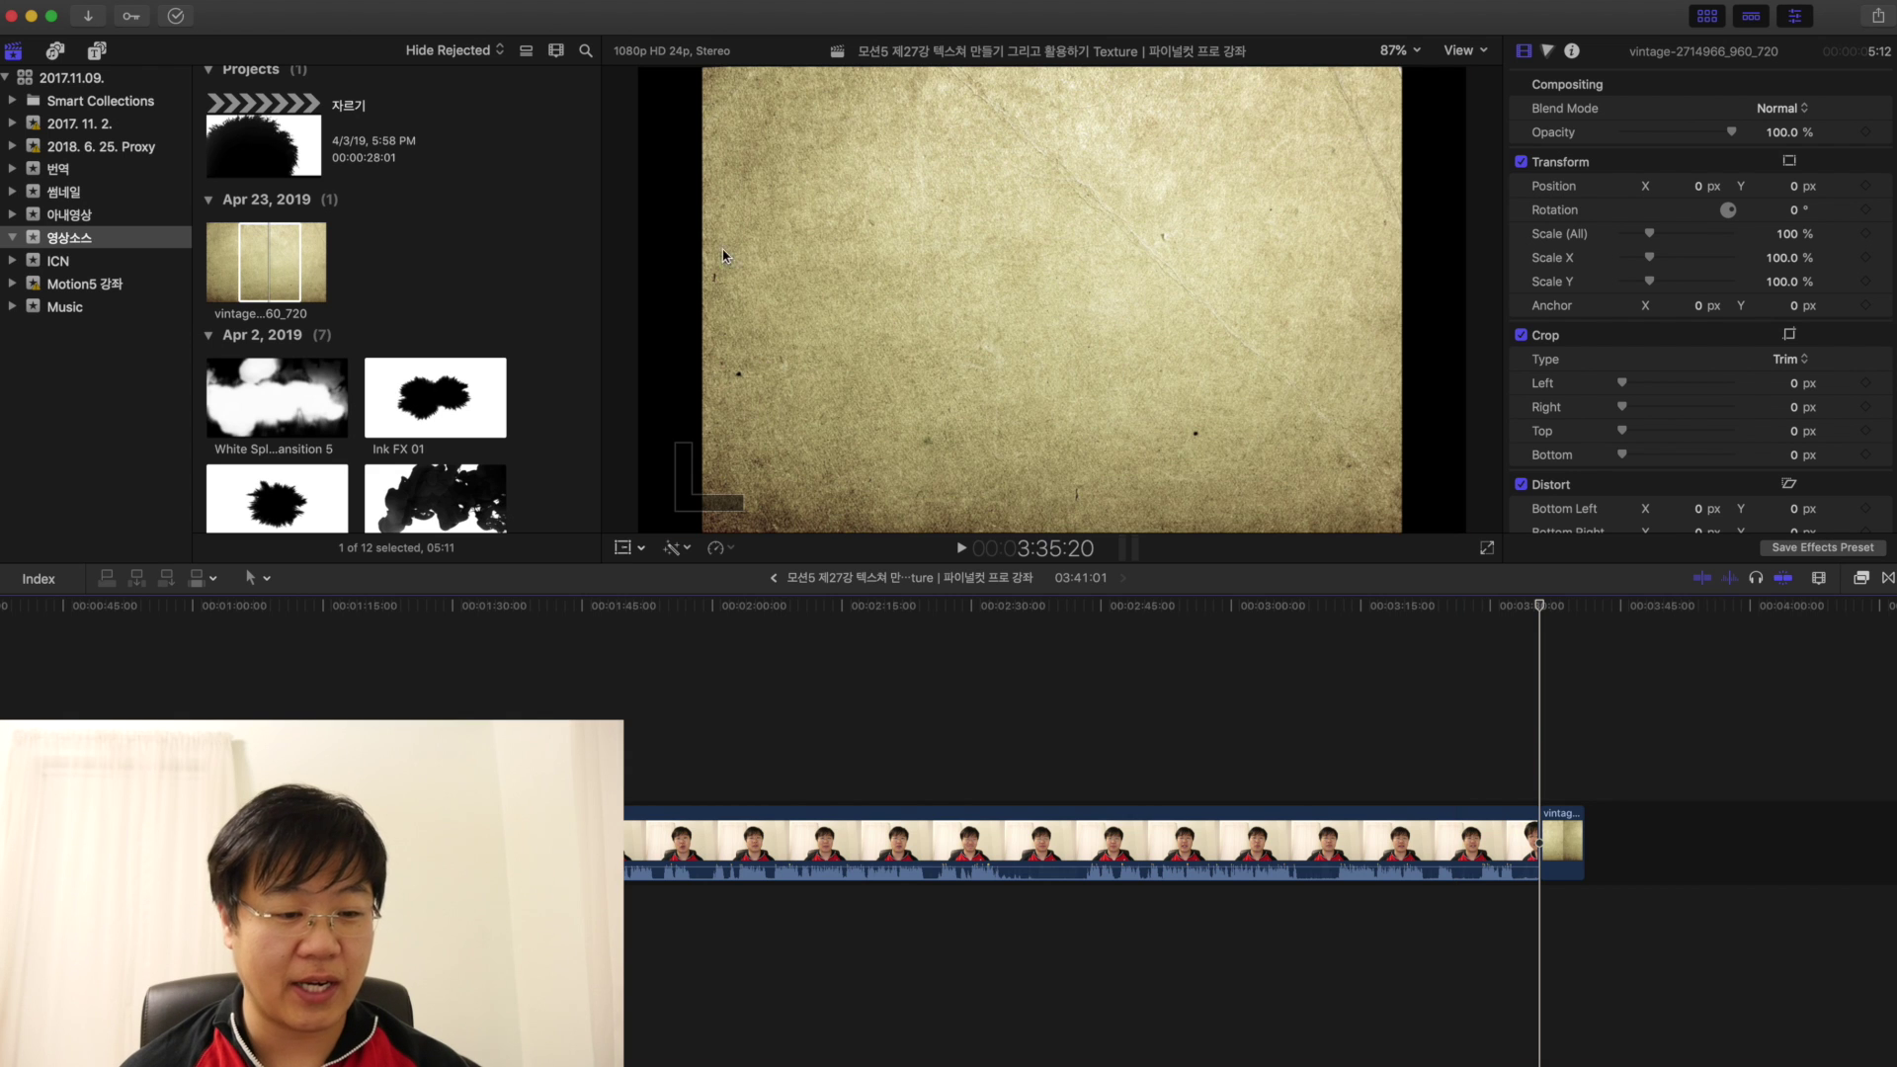
# Step: Place a Basic Title over the vintage image at the end of the timeline and set its text to "지호의 사색지대"
pyautogui.click(97, 51)
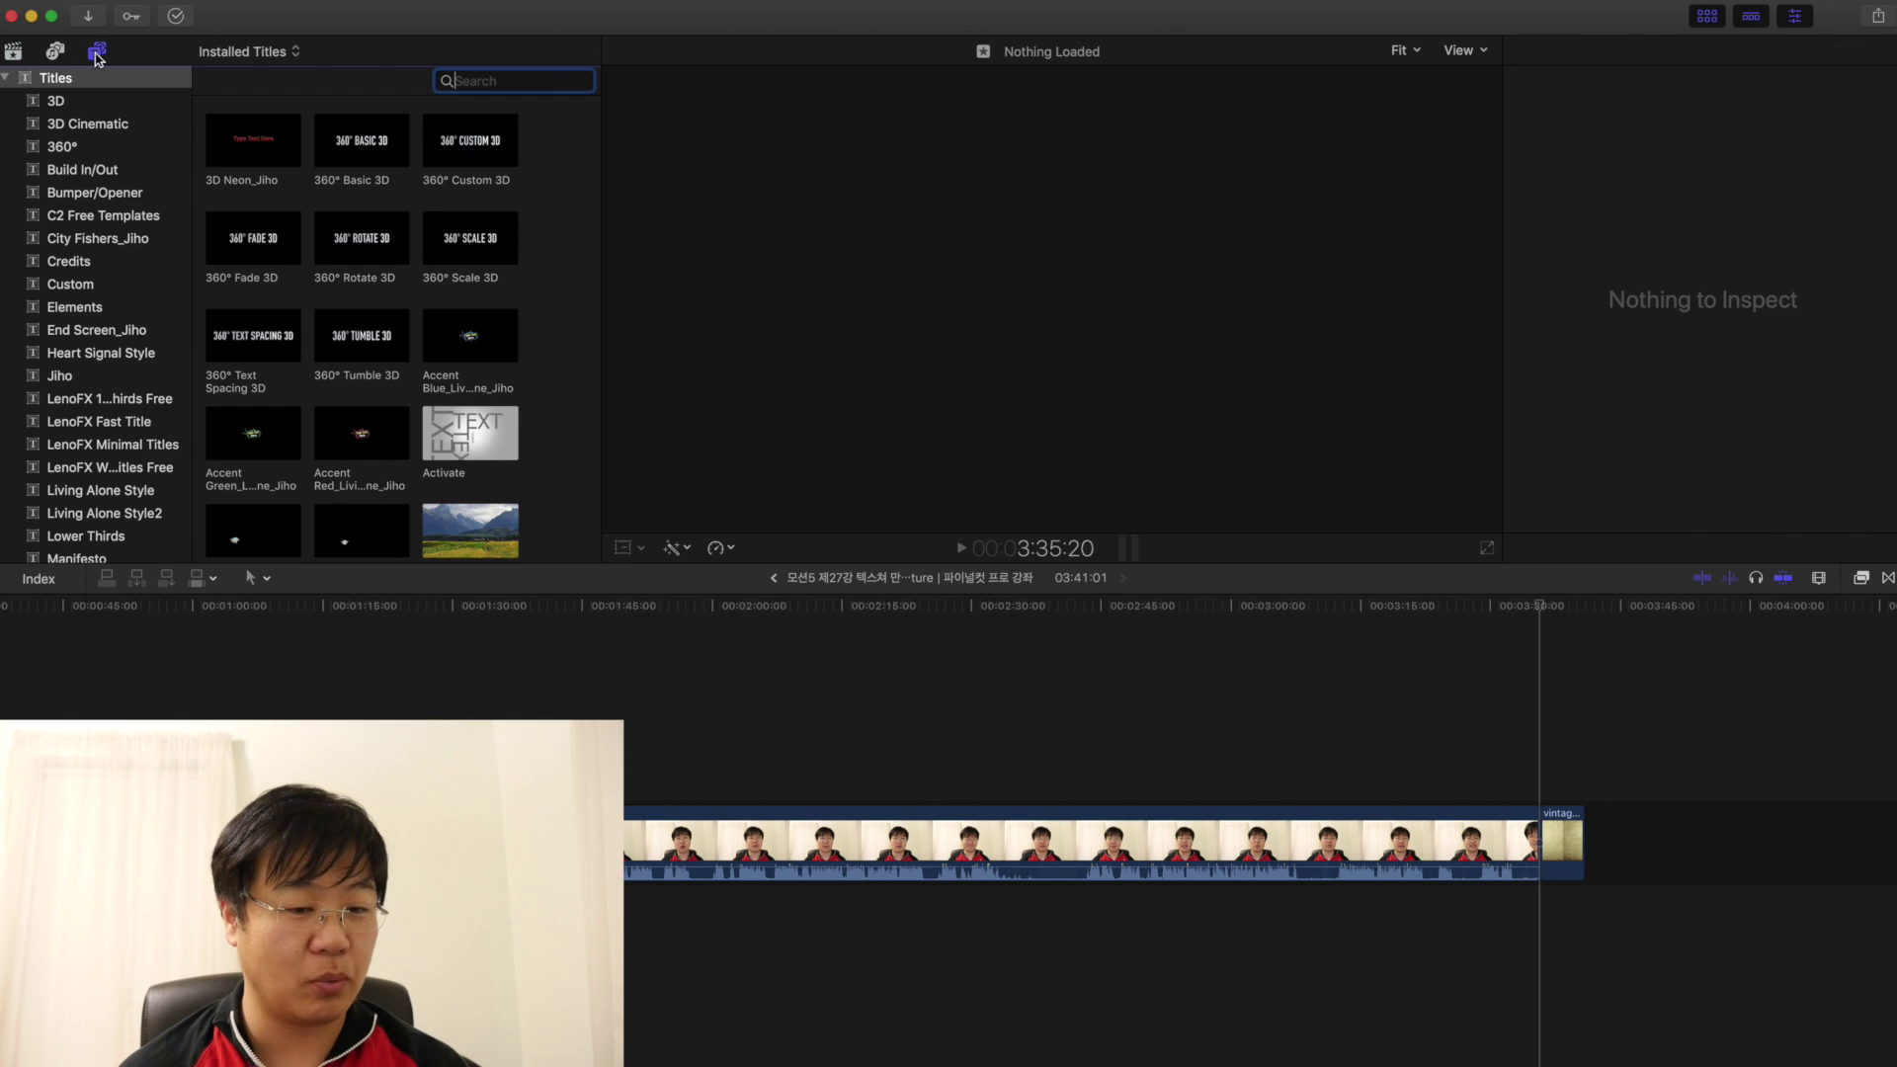
pyautogui.write('basic')
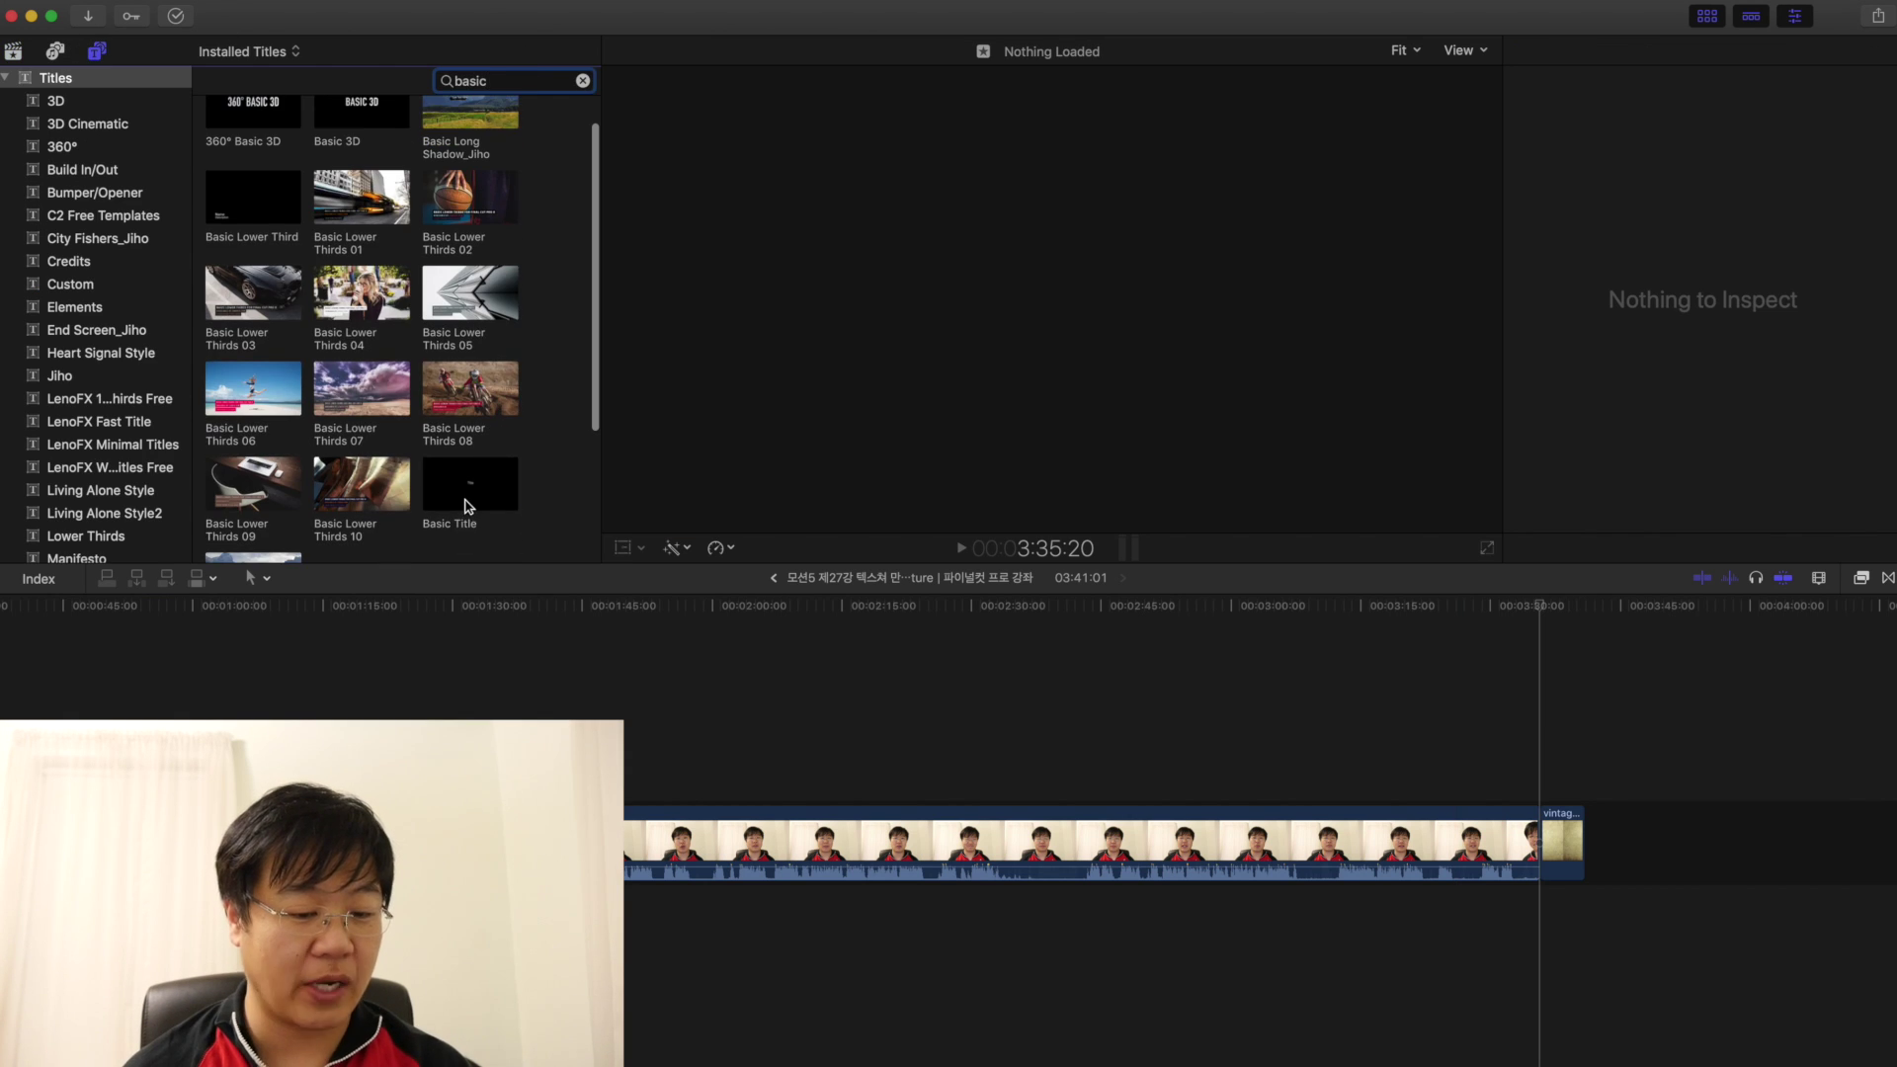
pyautogui.moveTo(470, 486); pyautogui.dragTo(1589, 733)
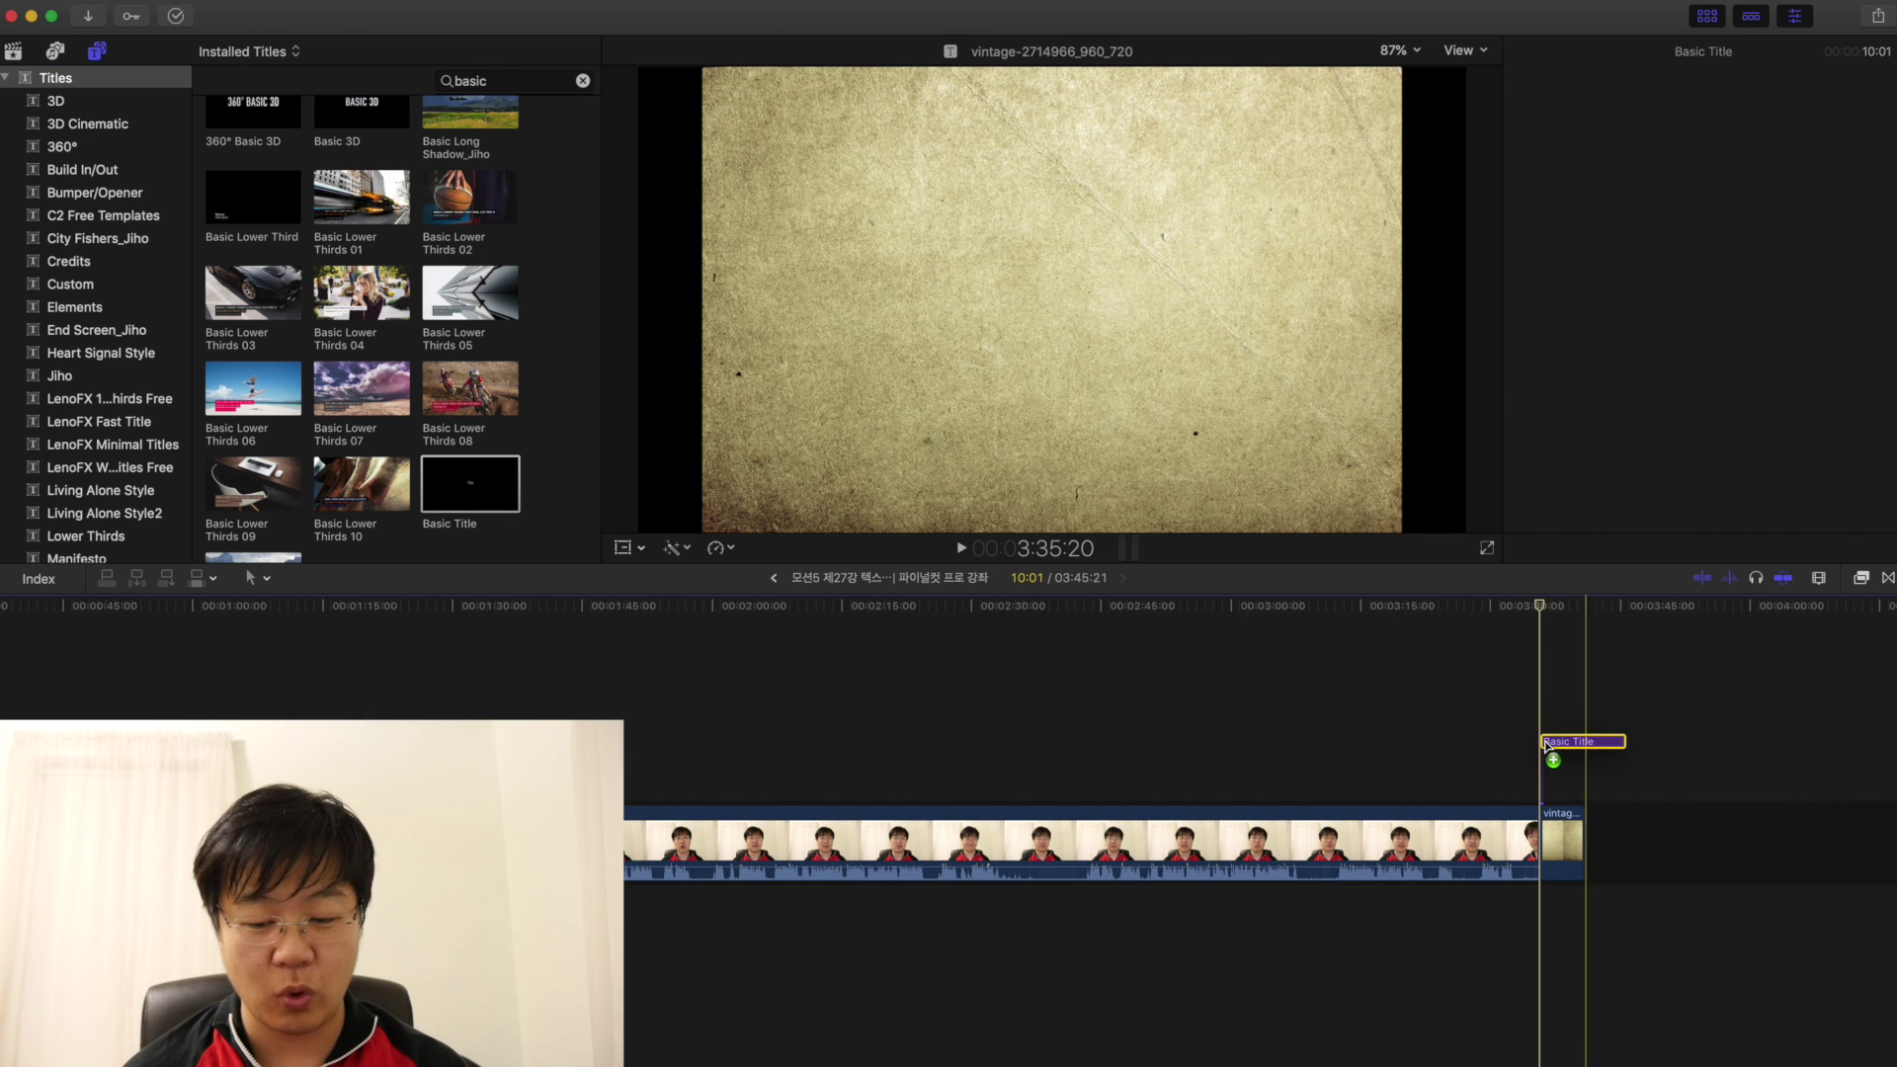
pyautogui.click(1744, 141)
pyautogui.press('super+a')
pyautogui.write('지호의 사색지대')
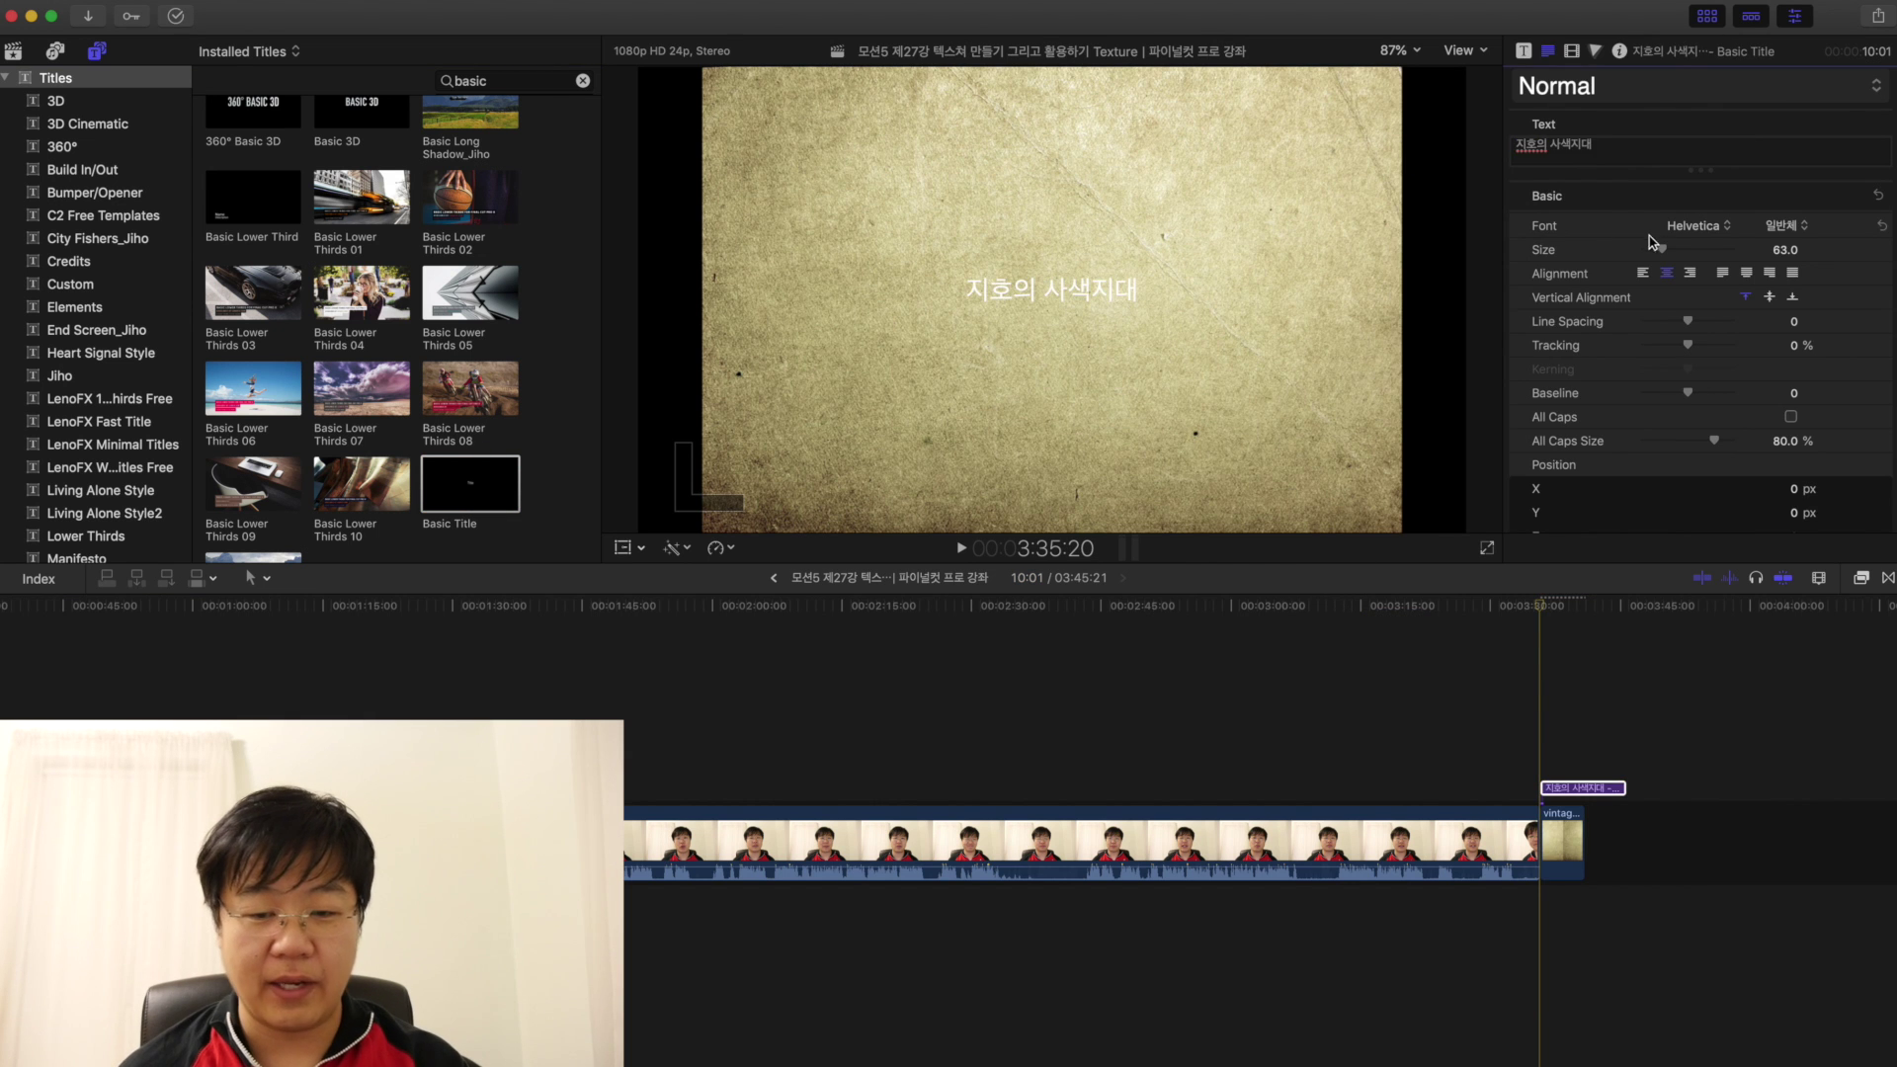
# Step: Set the title's font to 배달의민족 도현 and its size to 176
pyautogui.press('super+a')
pyautogui.click(1691, 227)
pyautogui.scroll(10, 1700, 230)
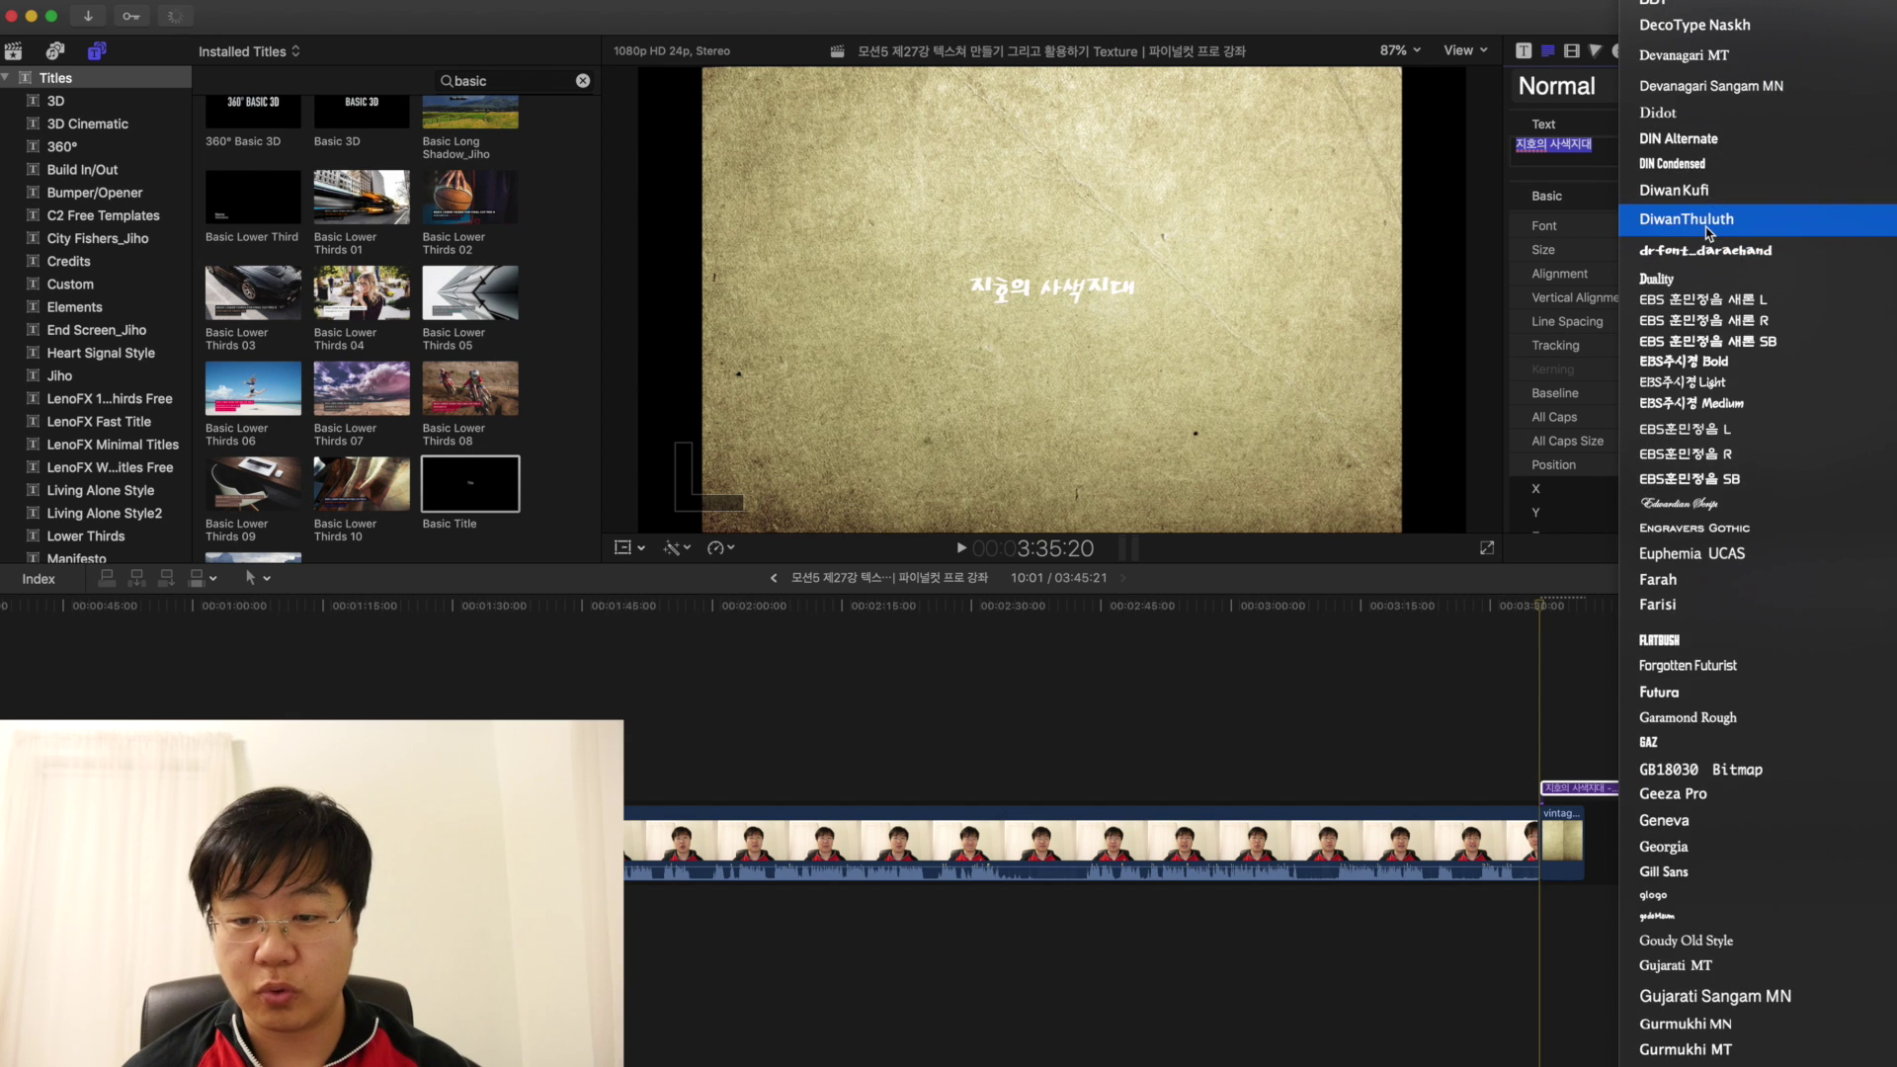
pyautogui.click(1705, 230)
pyautogui.moveTo(1672, 250); pyautogui.dragTo(1700, 253)
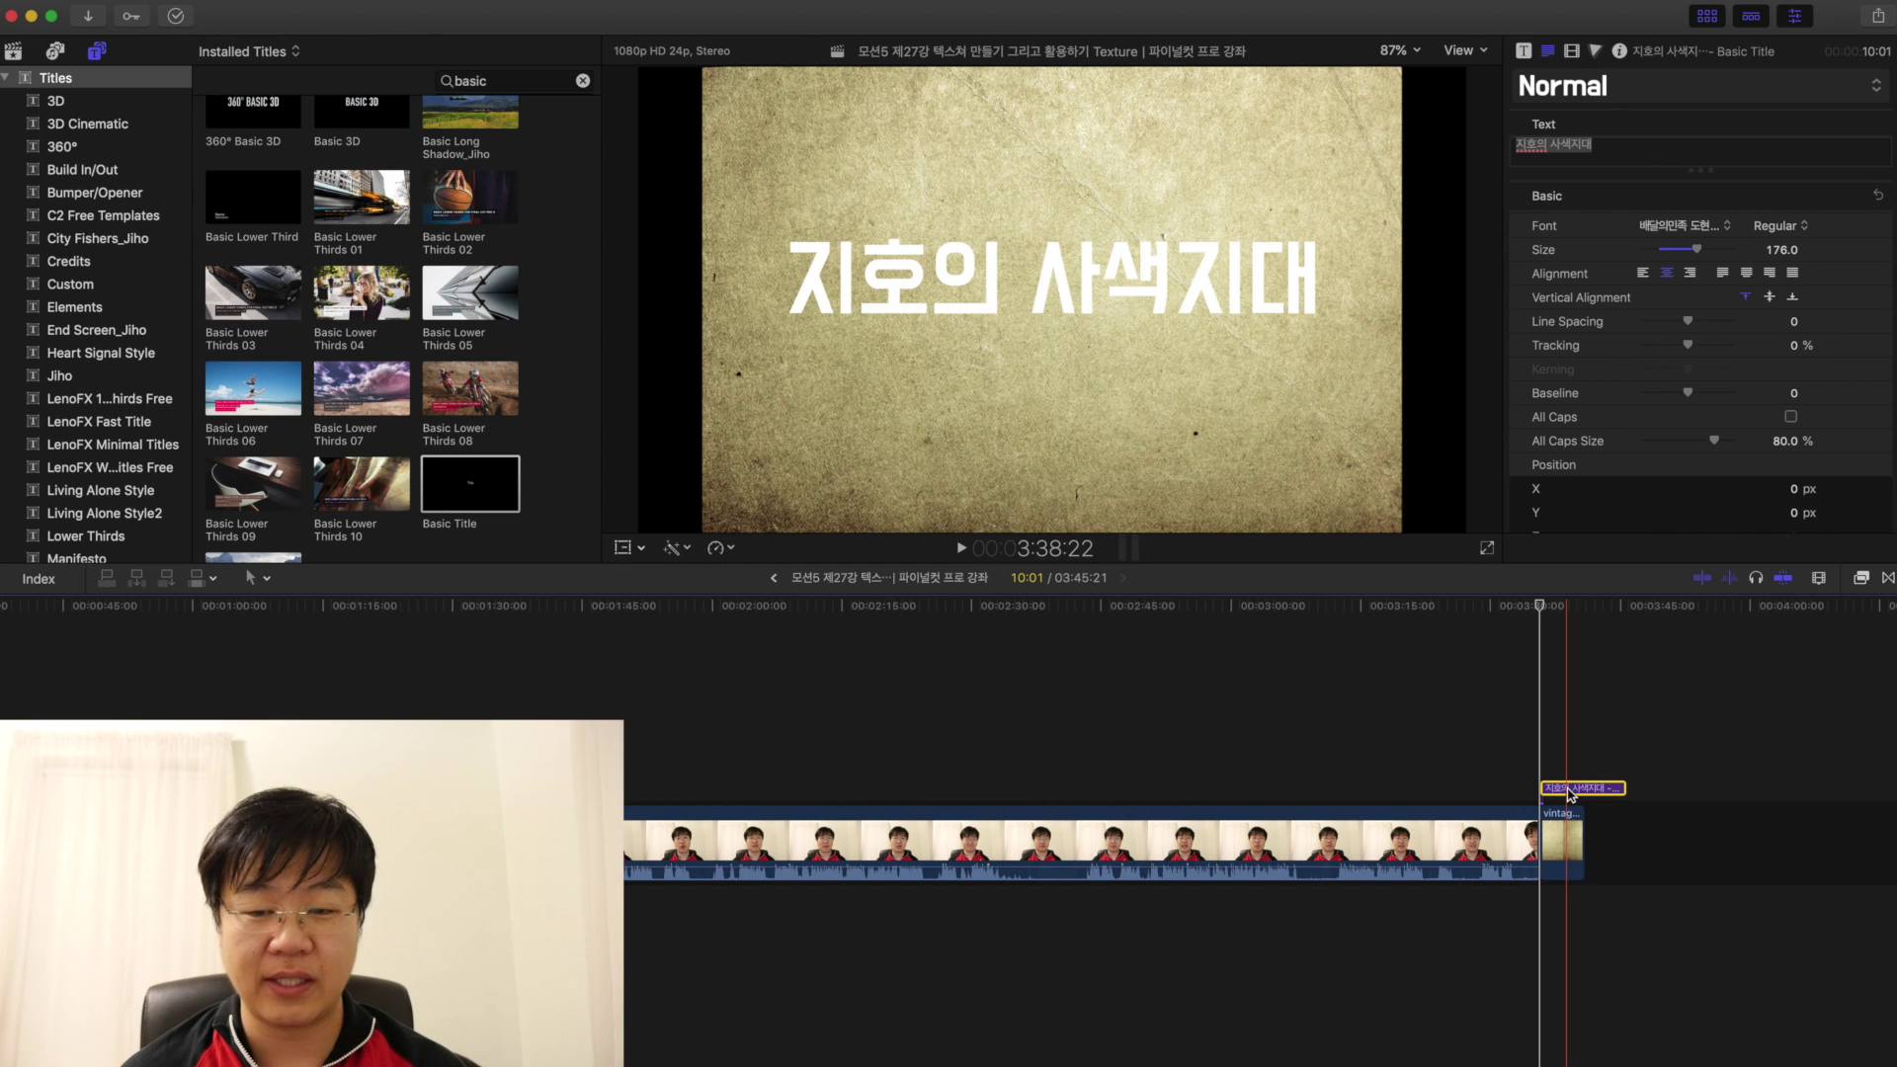
# Step: Set the title's blend mode to Stencil Alpha so the vintage texture fills the letters
pyautogui.click(1572, 51)
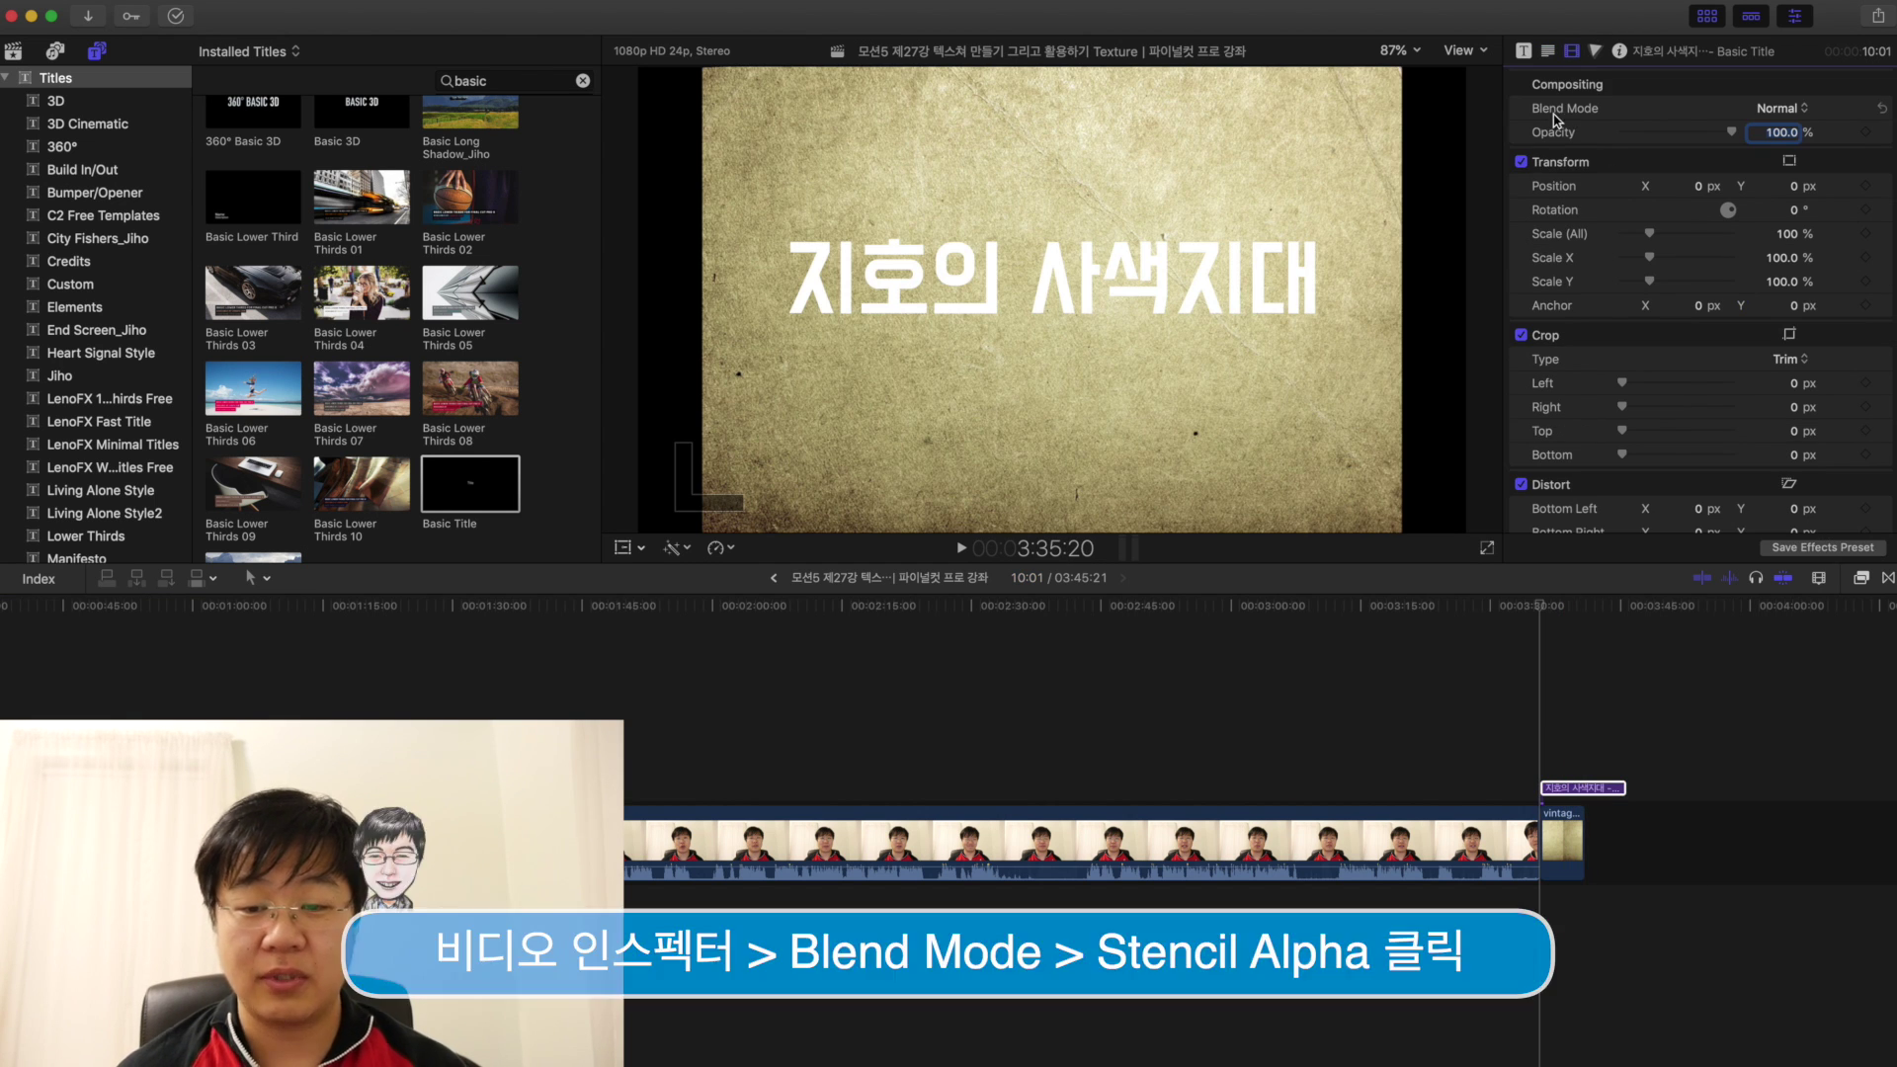
pyautogui.click(1789, 110)
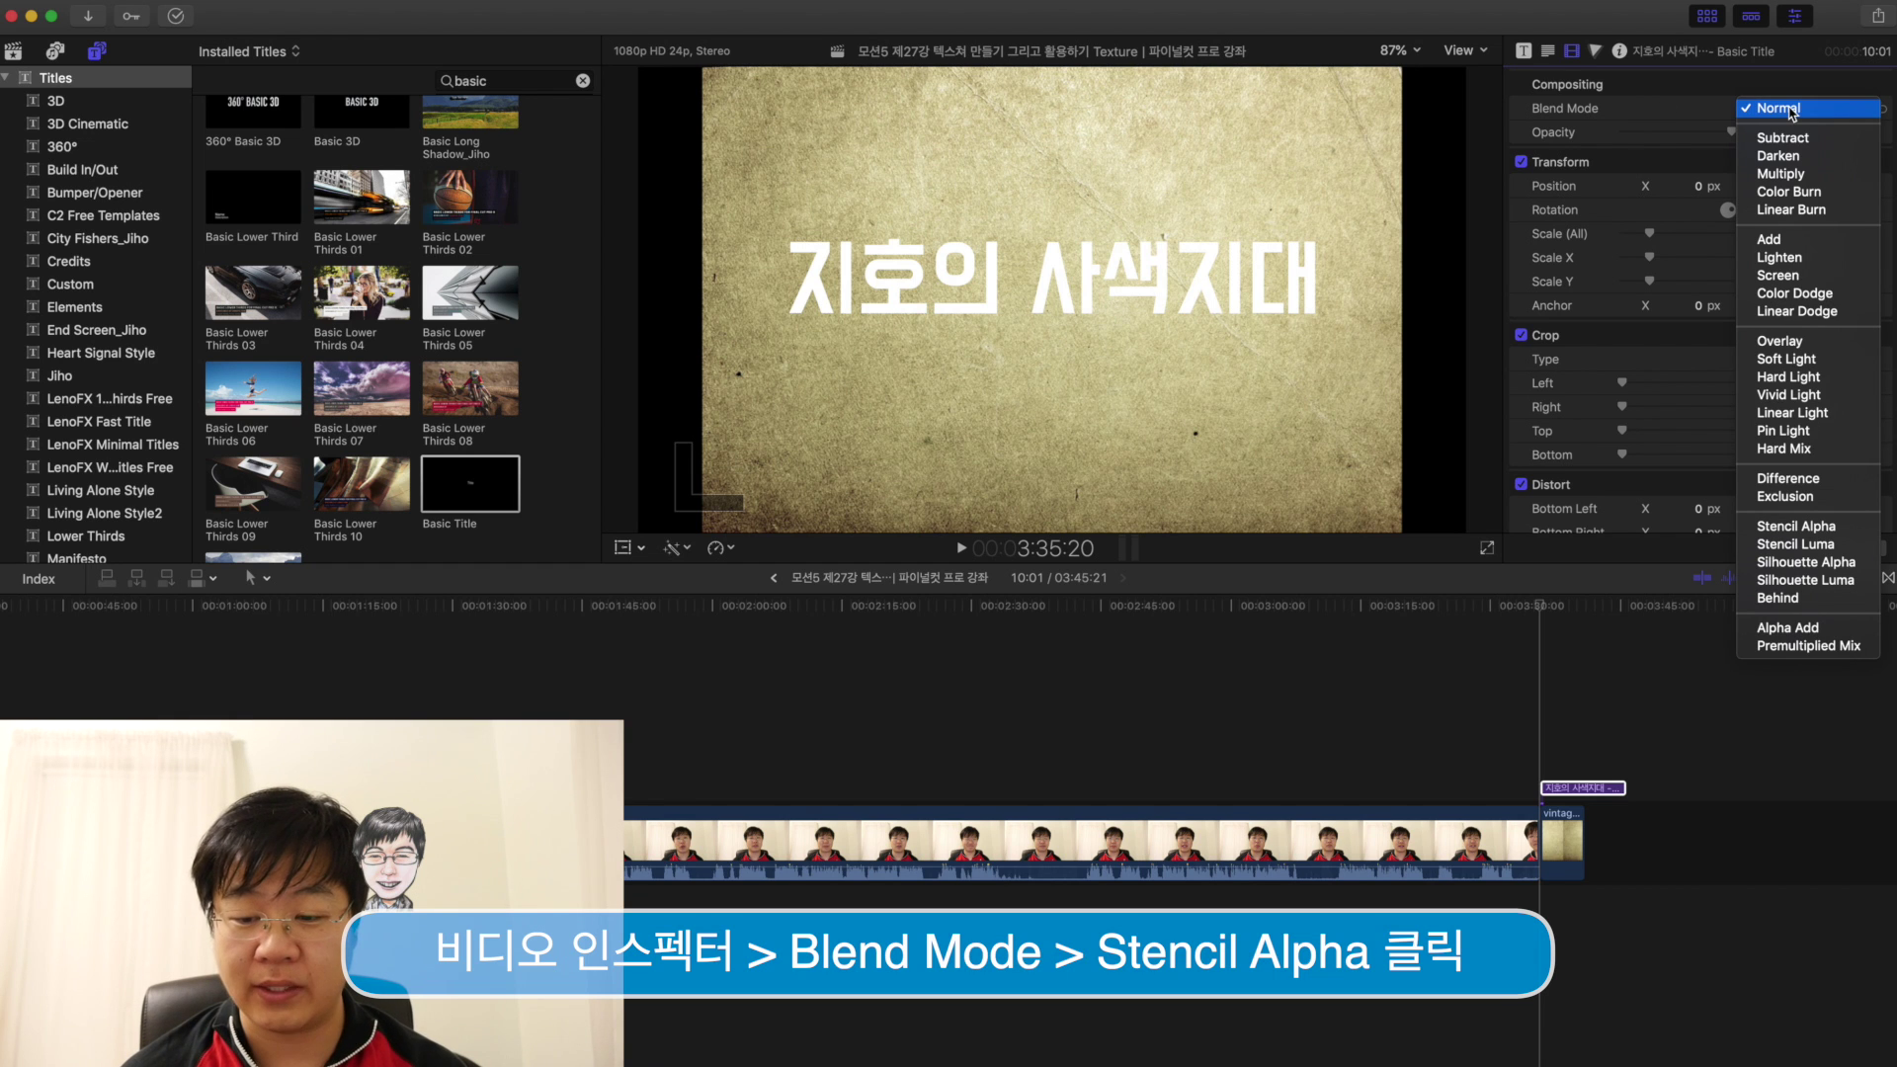
pyautogui.click(1836, 534)
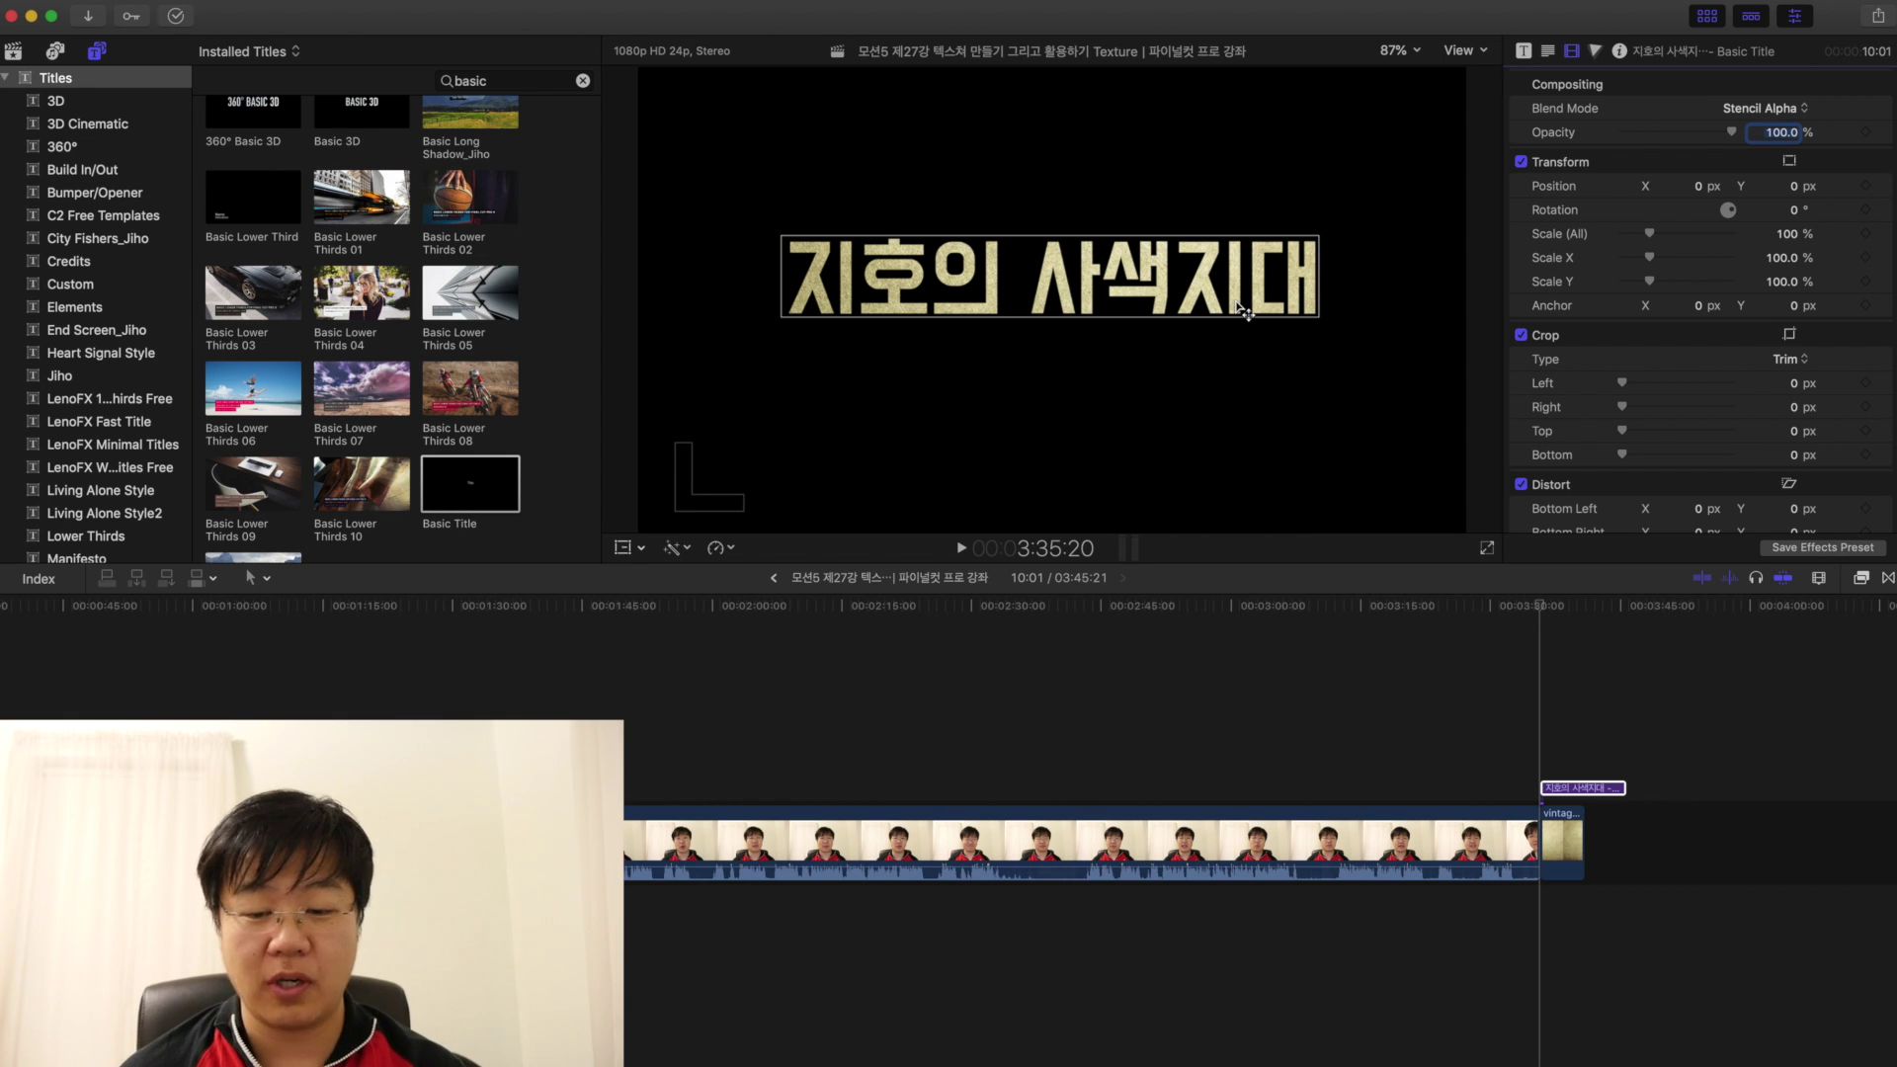
# Step: Connect the vintage image above the main talking-head clip at about 2:51:01 and move the title on top of it
pyautogui.click(1410, 645)
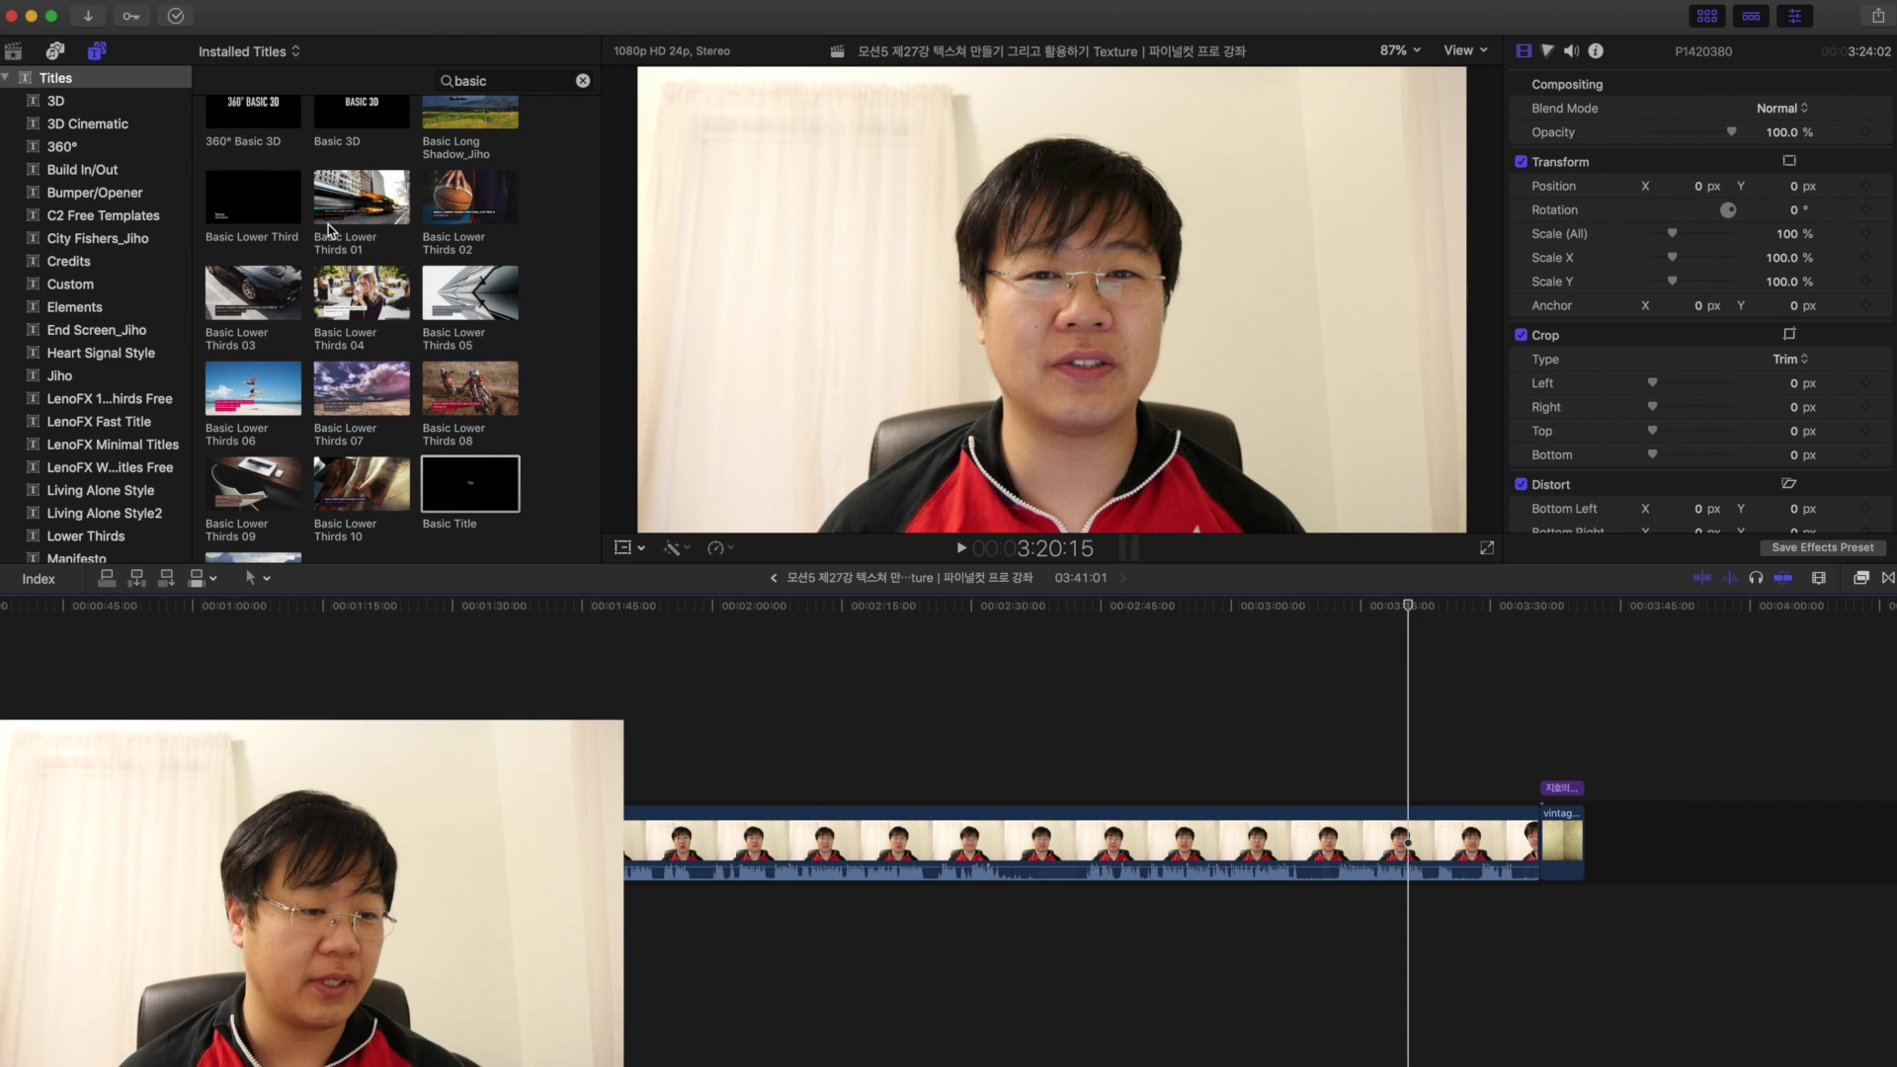
pyautogui.click(13, 51)
pyautogui.moveTo(267, 262); pyautogui.dragTo(1175, 743)
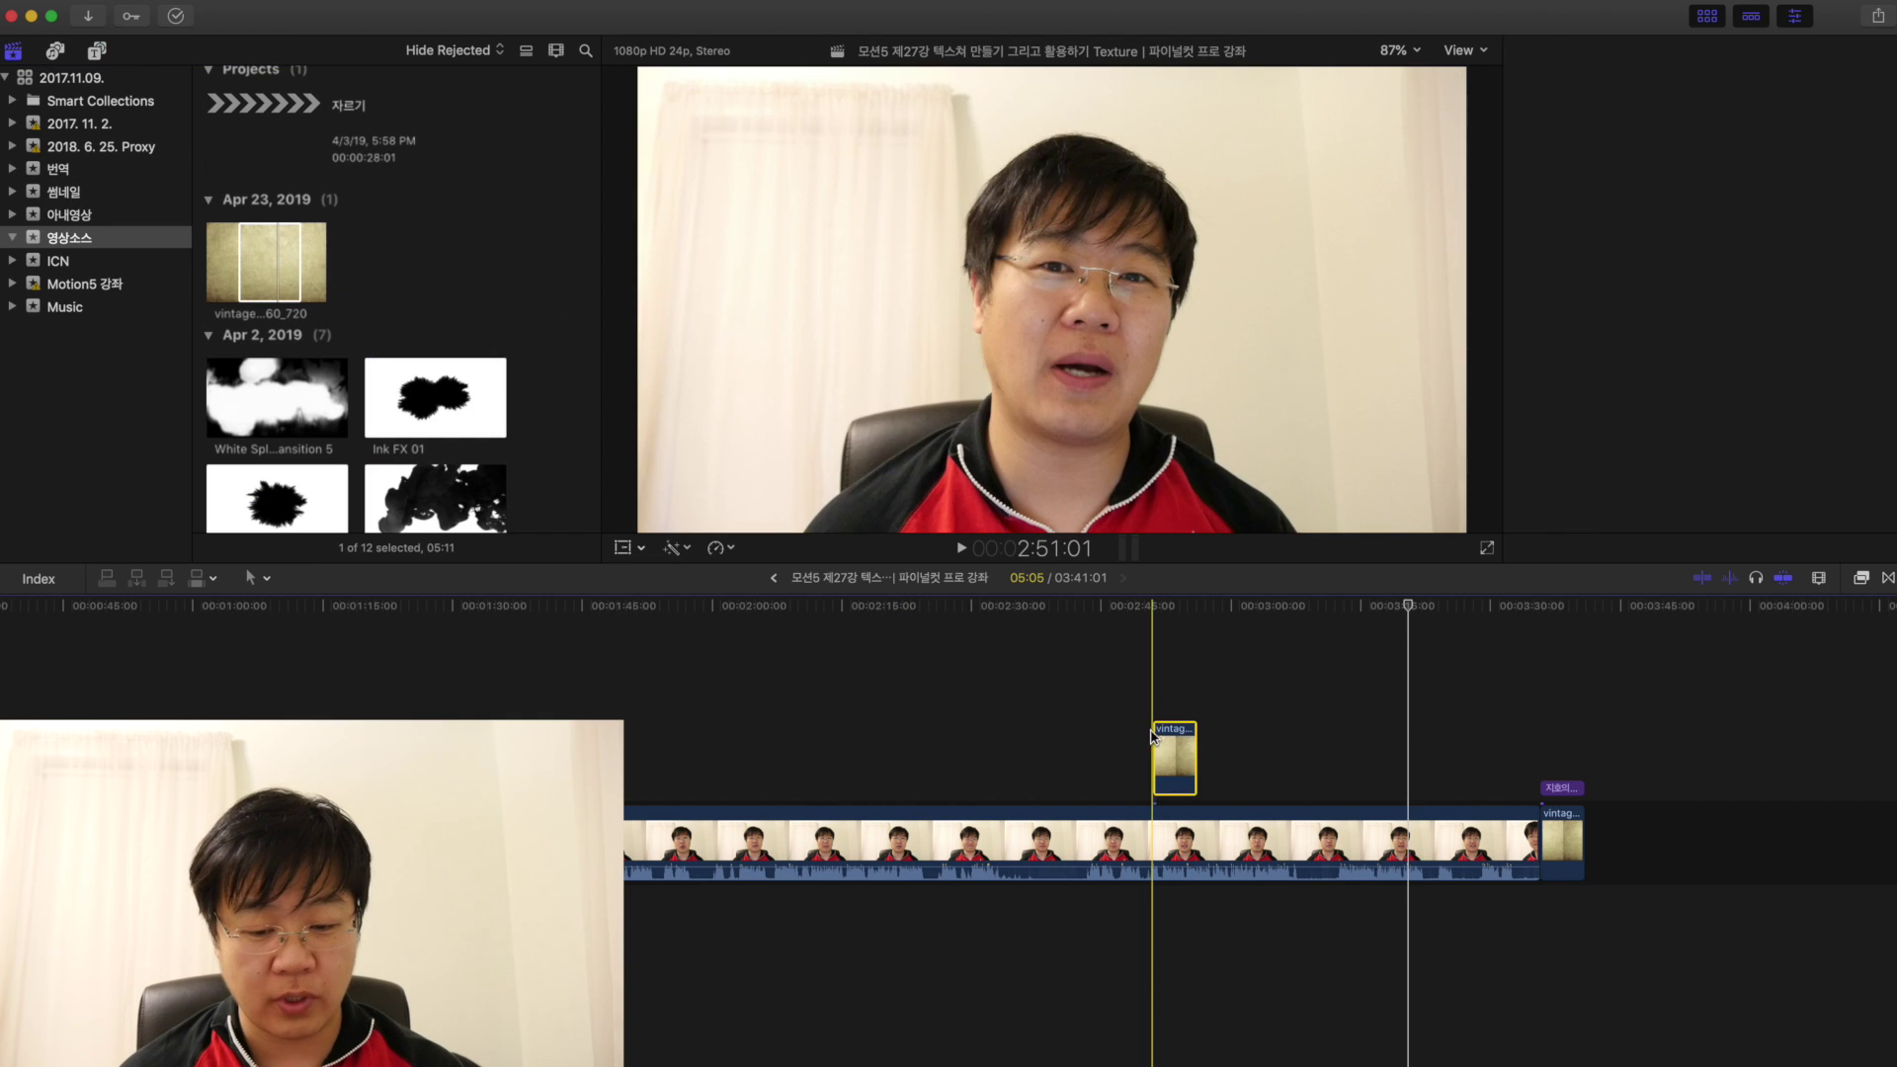
pyautogui.click(1166, 680)
pyautogui.moveTo(1569, 790); pyautogui.dragTo(1178, 637)
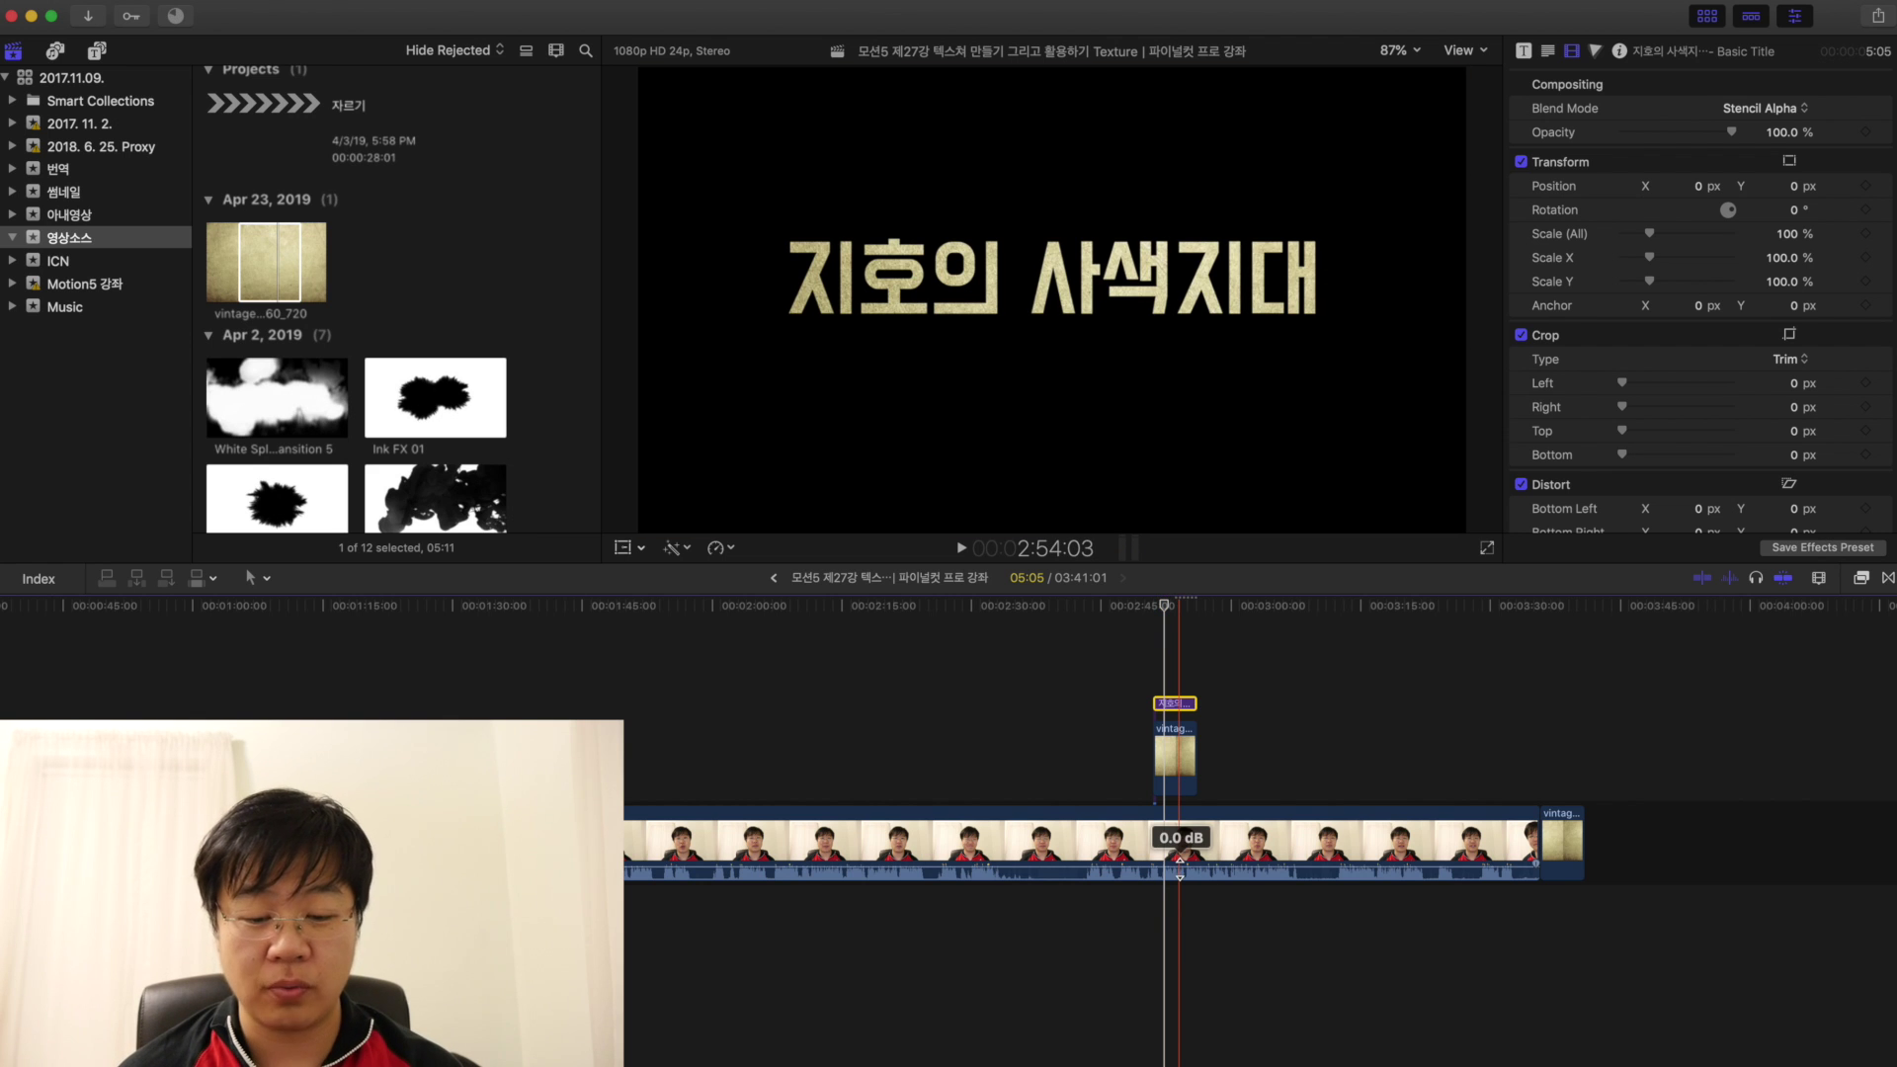
# Step: Combine the title and the vintage image above the main clip into a new compound clip
pyautogui.moveTo(1221, 677); pyautogui.dragTo(1168, 757)
pyautogui.rightClick(1184, 745)
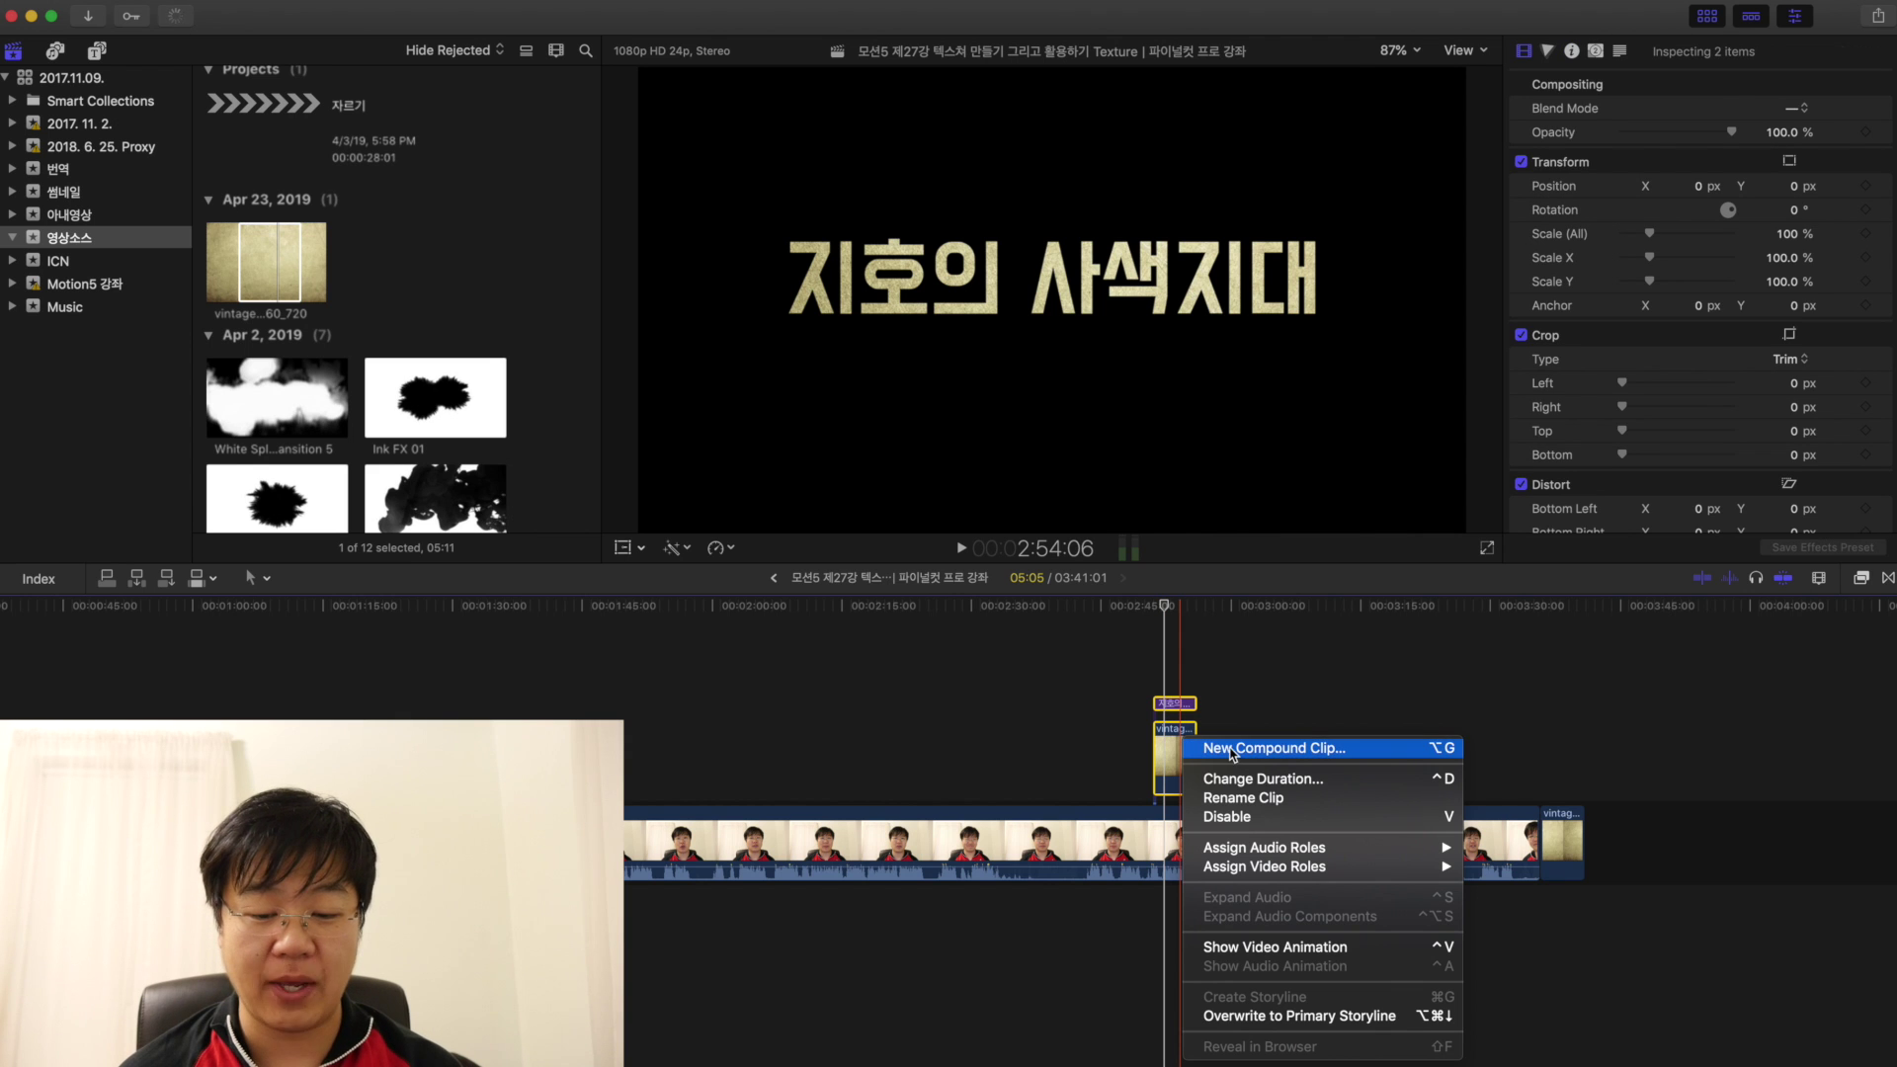
pyautogui.press('Escape')
pyautogui.click(1207, 124)
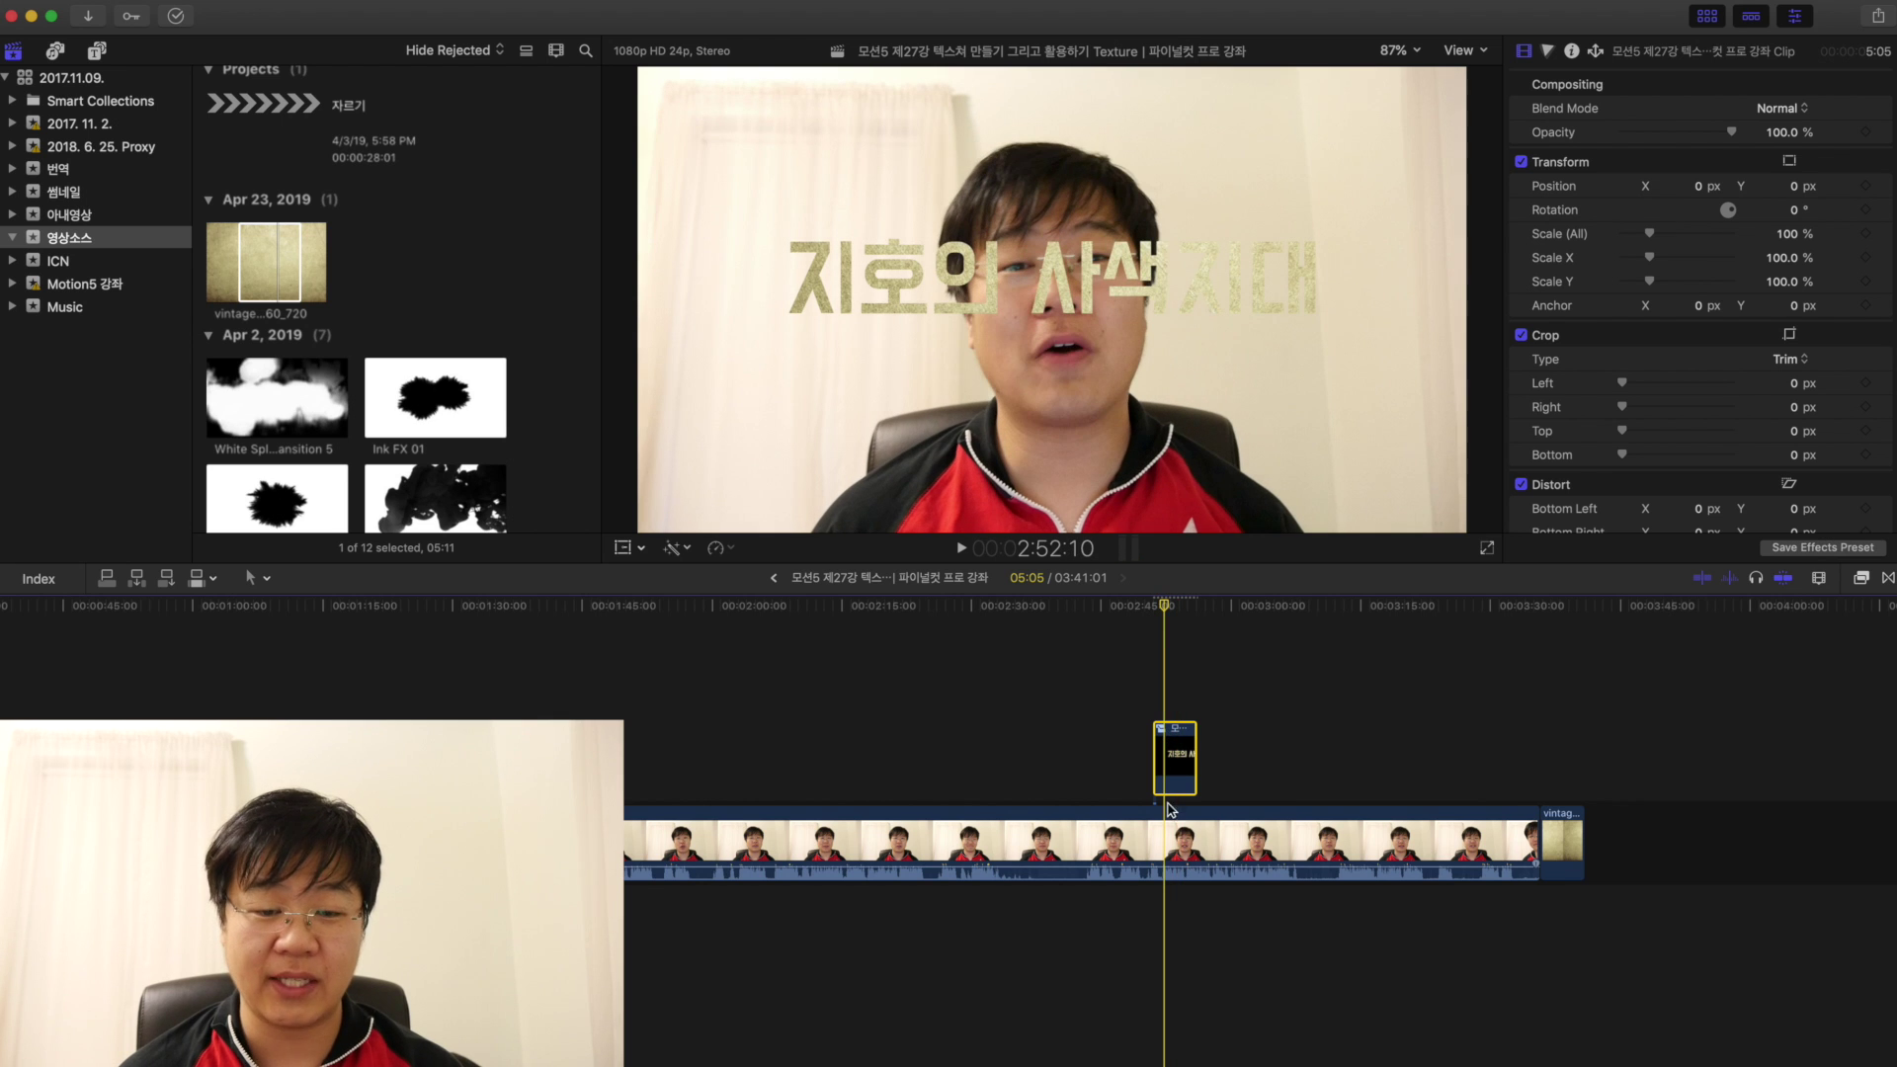
# Step: Scale the compound clip to 66% and move it to about X -491.9 px, Y -146.4 px
pyautogui.click(623, 548)
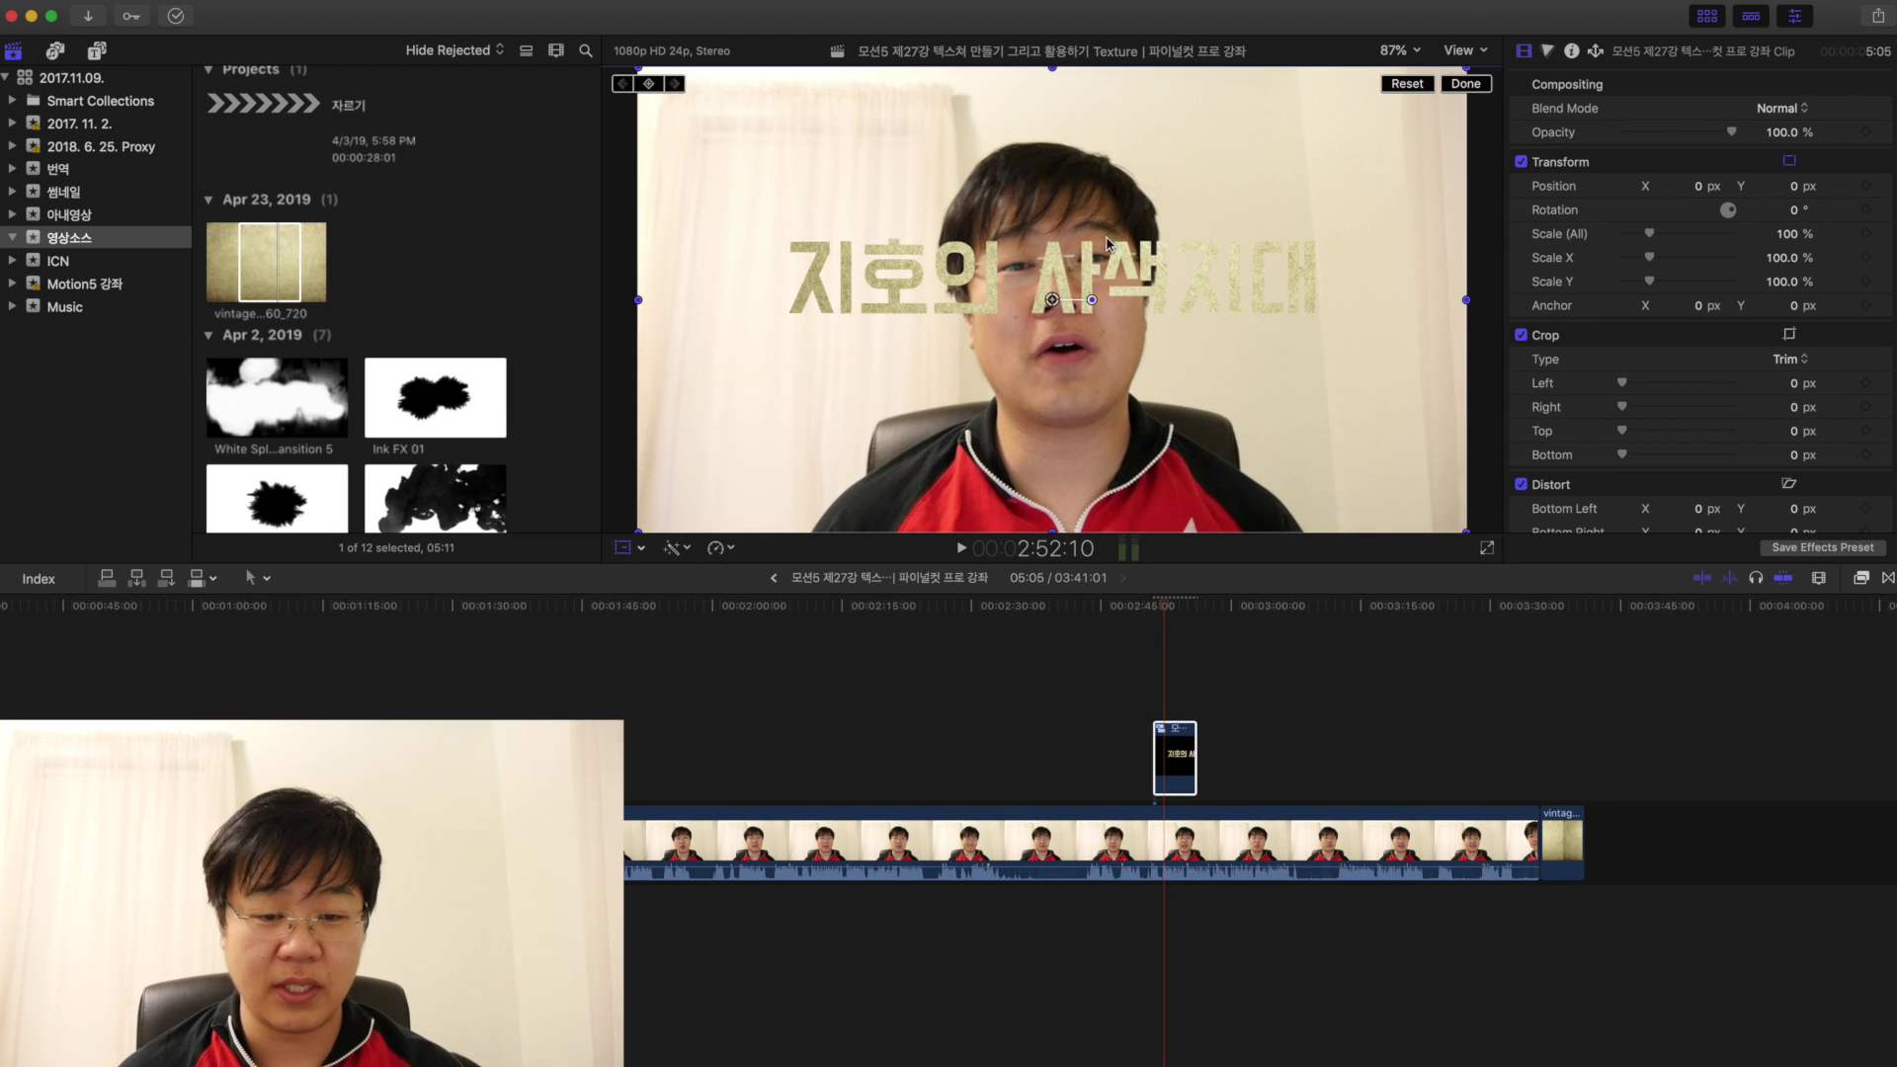
pyautogui.moveTo(1107, 259); pyautogui.dragTo(1132, 420)
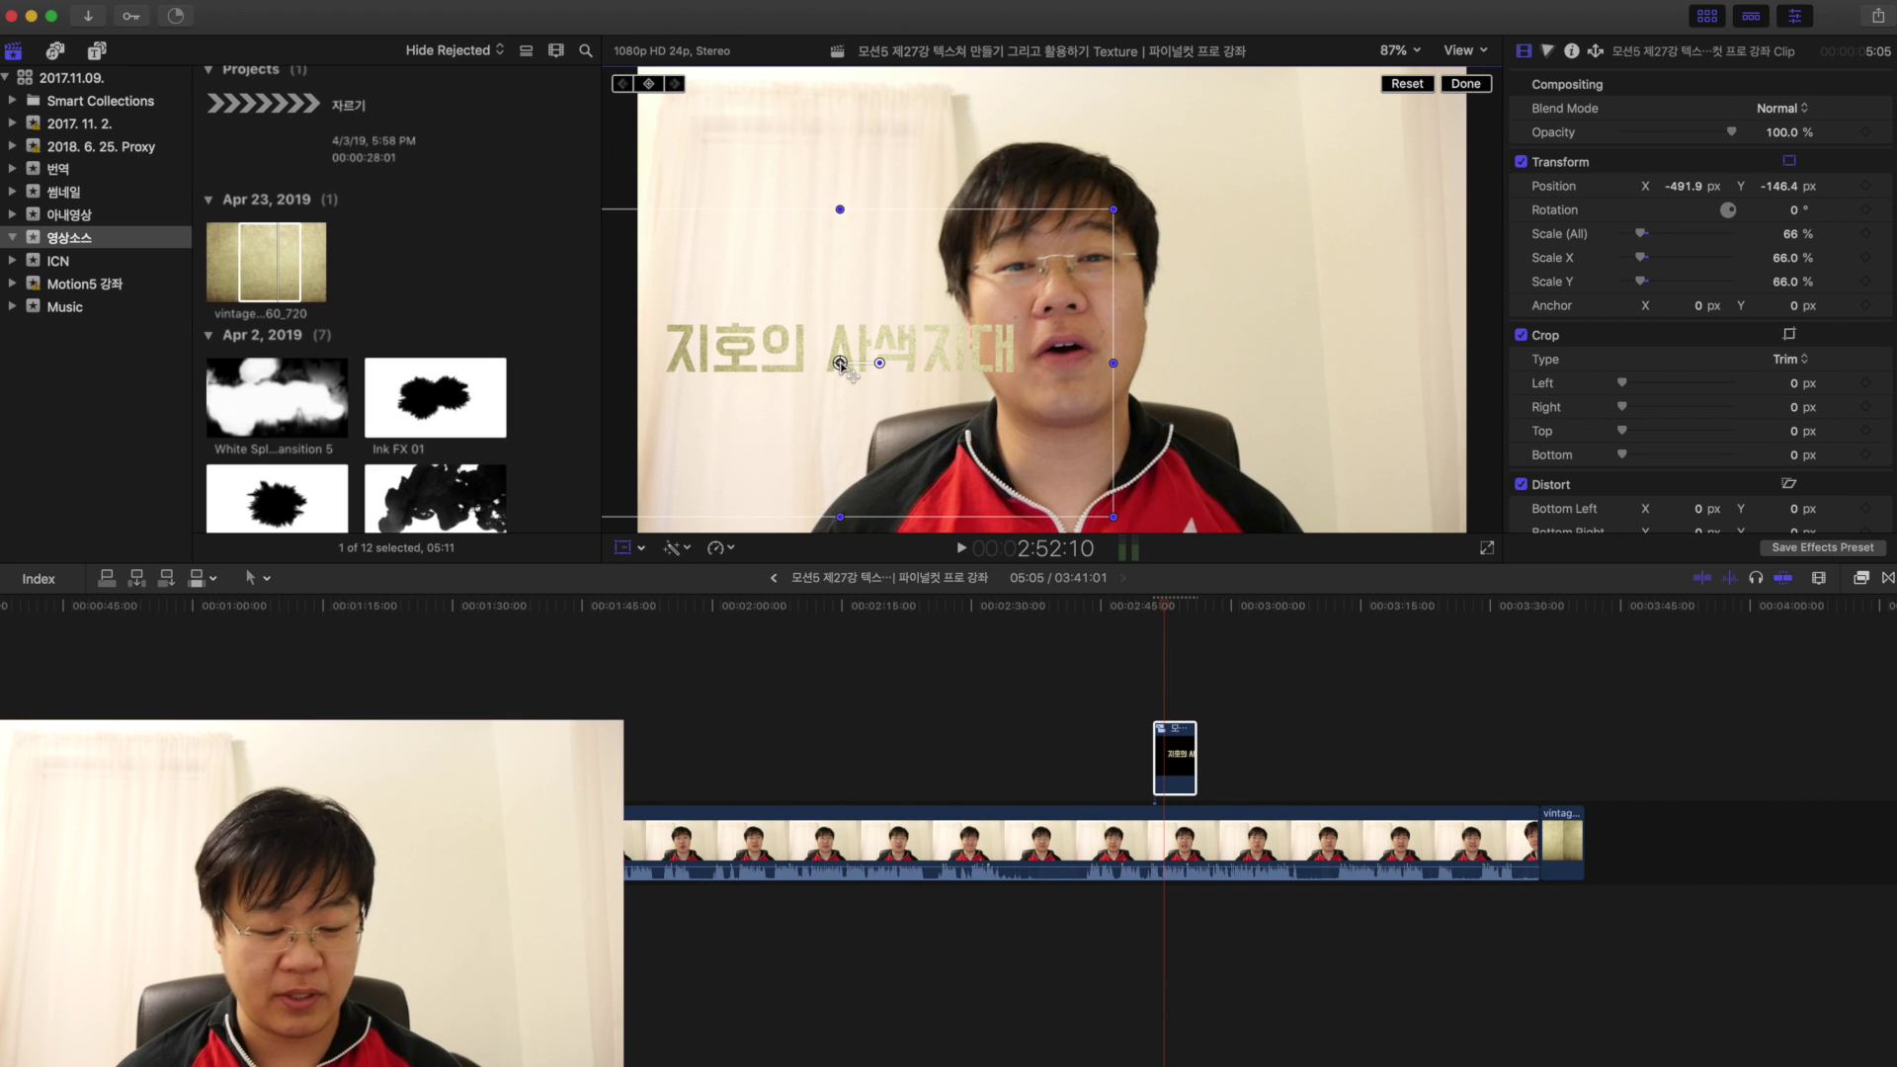
# Step: Undo the compound clip's transform changes and delete it from the timeline
pyautogui.press('super+z')
pyautogui.press('super+z')
pyautogui.press('super+z')
pyautogui.moveTo(1230, 679); pyautogui.dragTo(1170, 747)
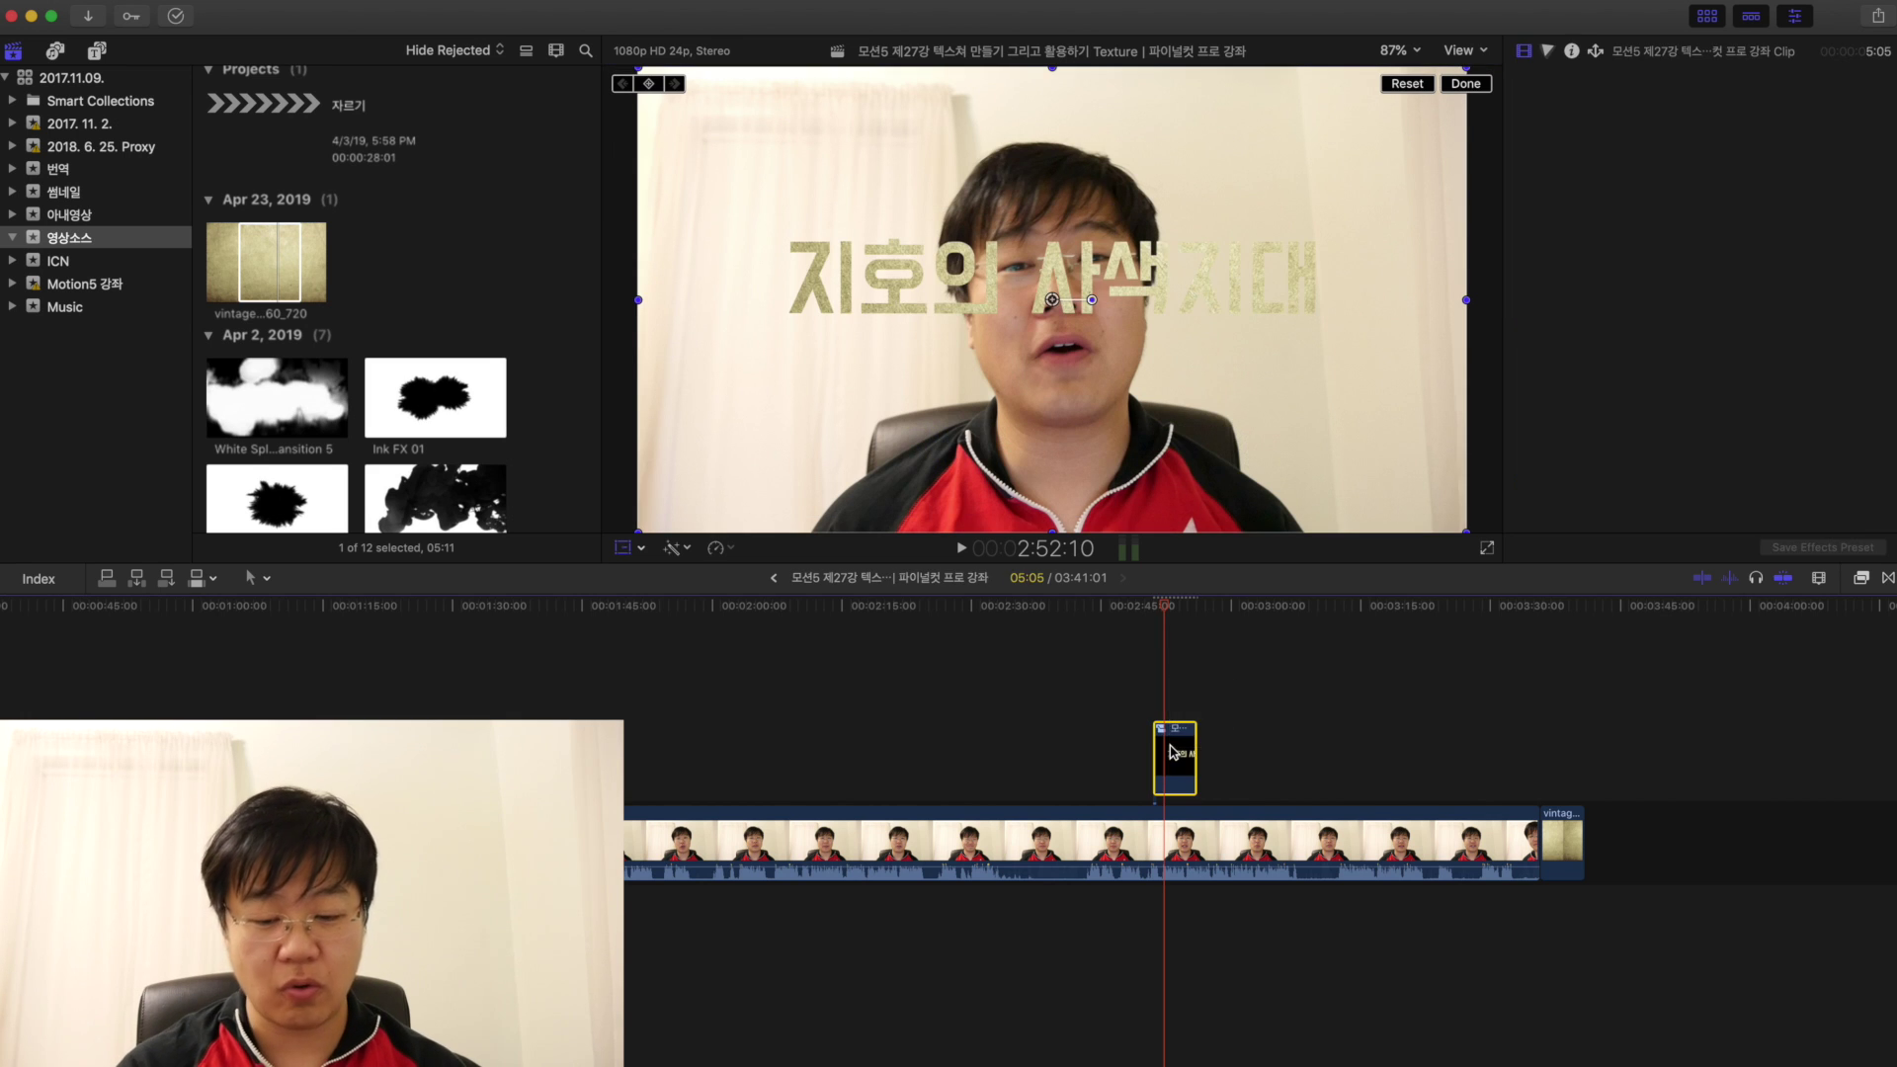
pyautogui.press('Delete')
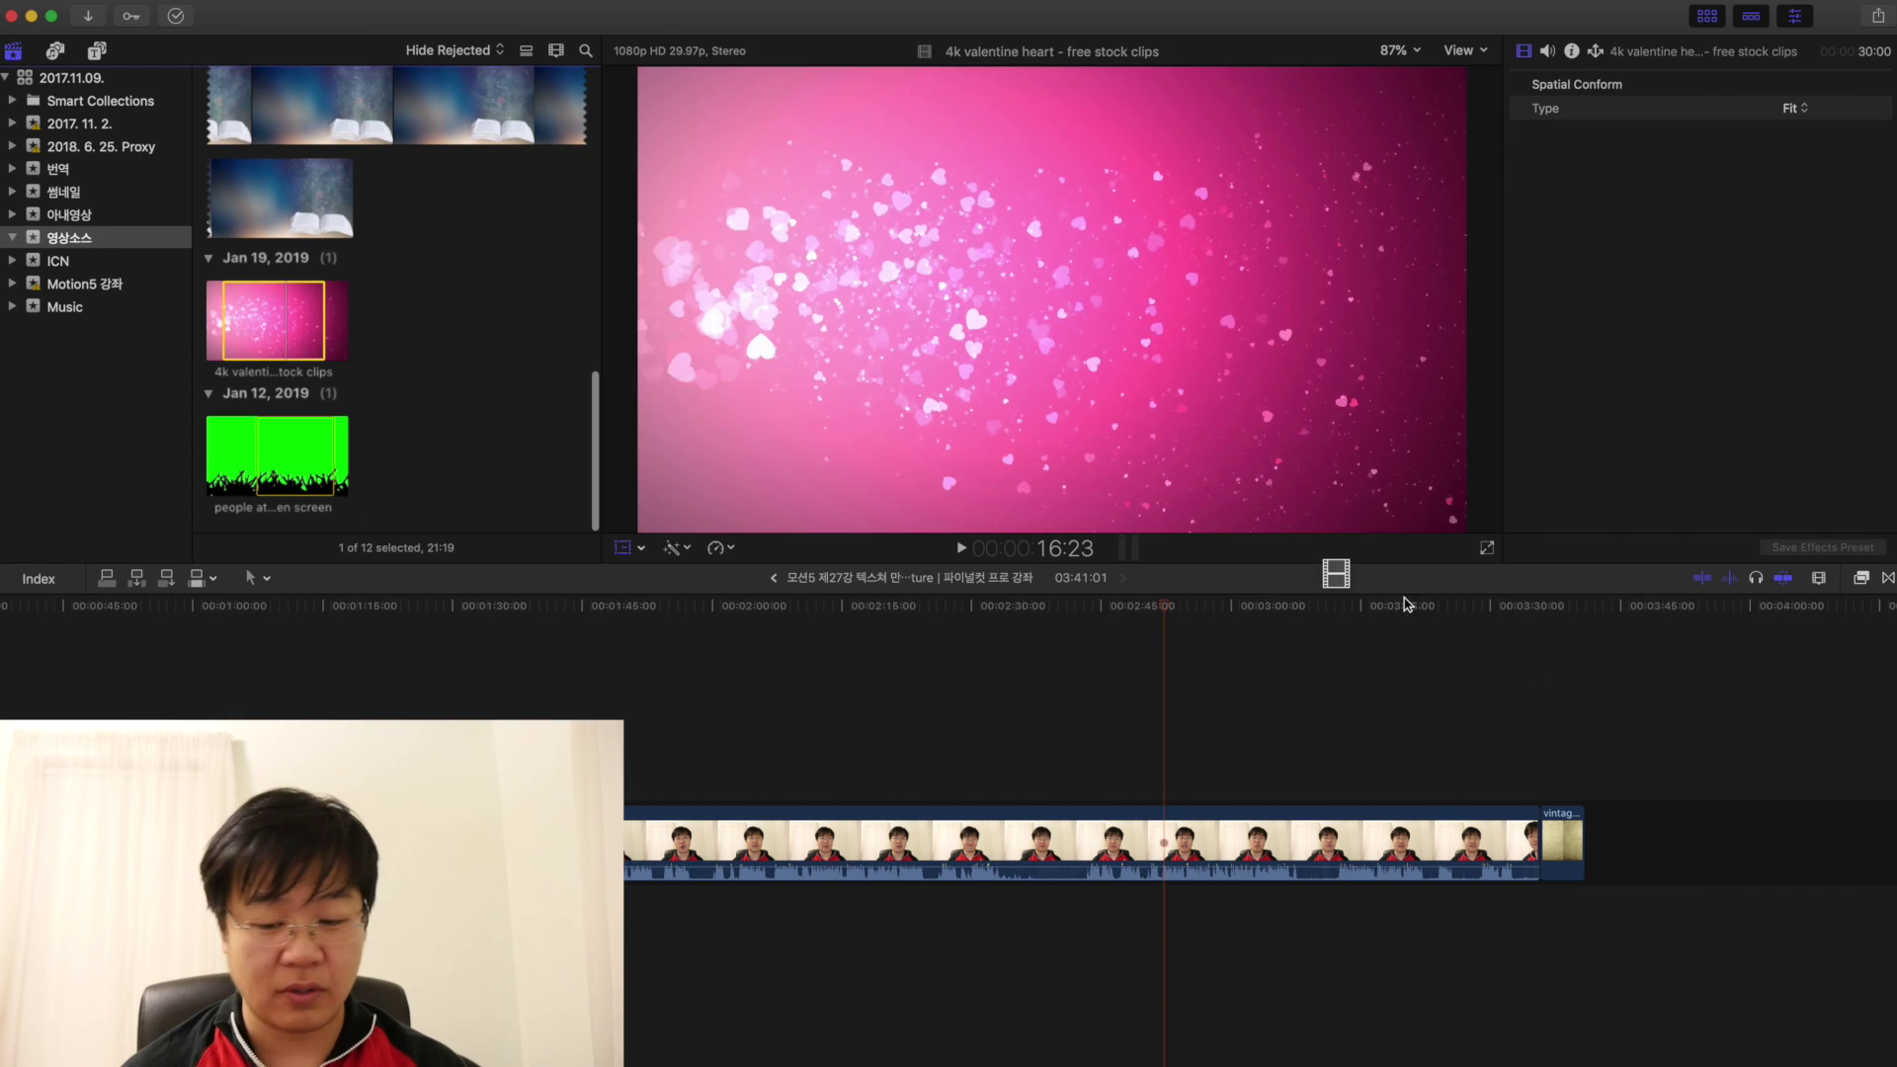
# Step: Append the 4k valentine heart clip to the end of the timeline and add a Basic Title reading "지호의 사색지대" over it
pyautogui.moveTo(1397, 606); pyautogui.dragTo(1615, 826)
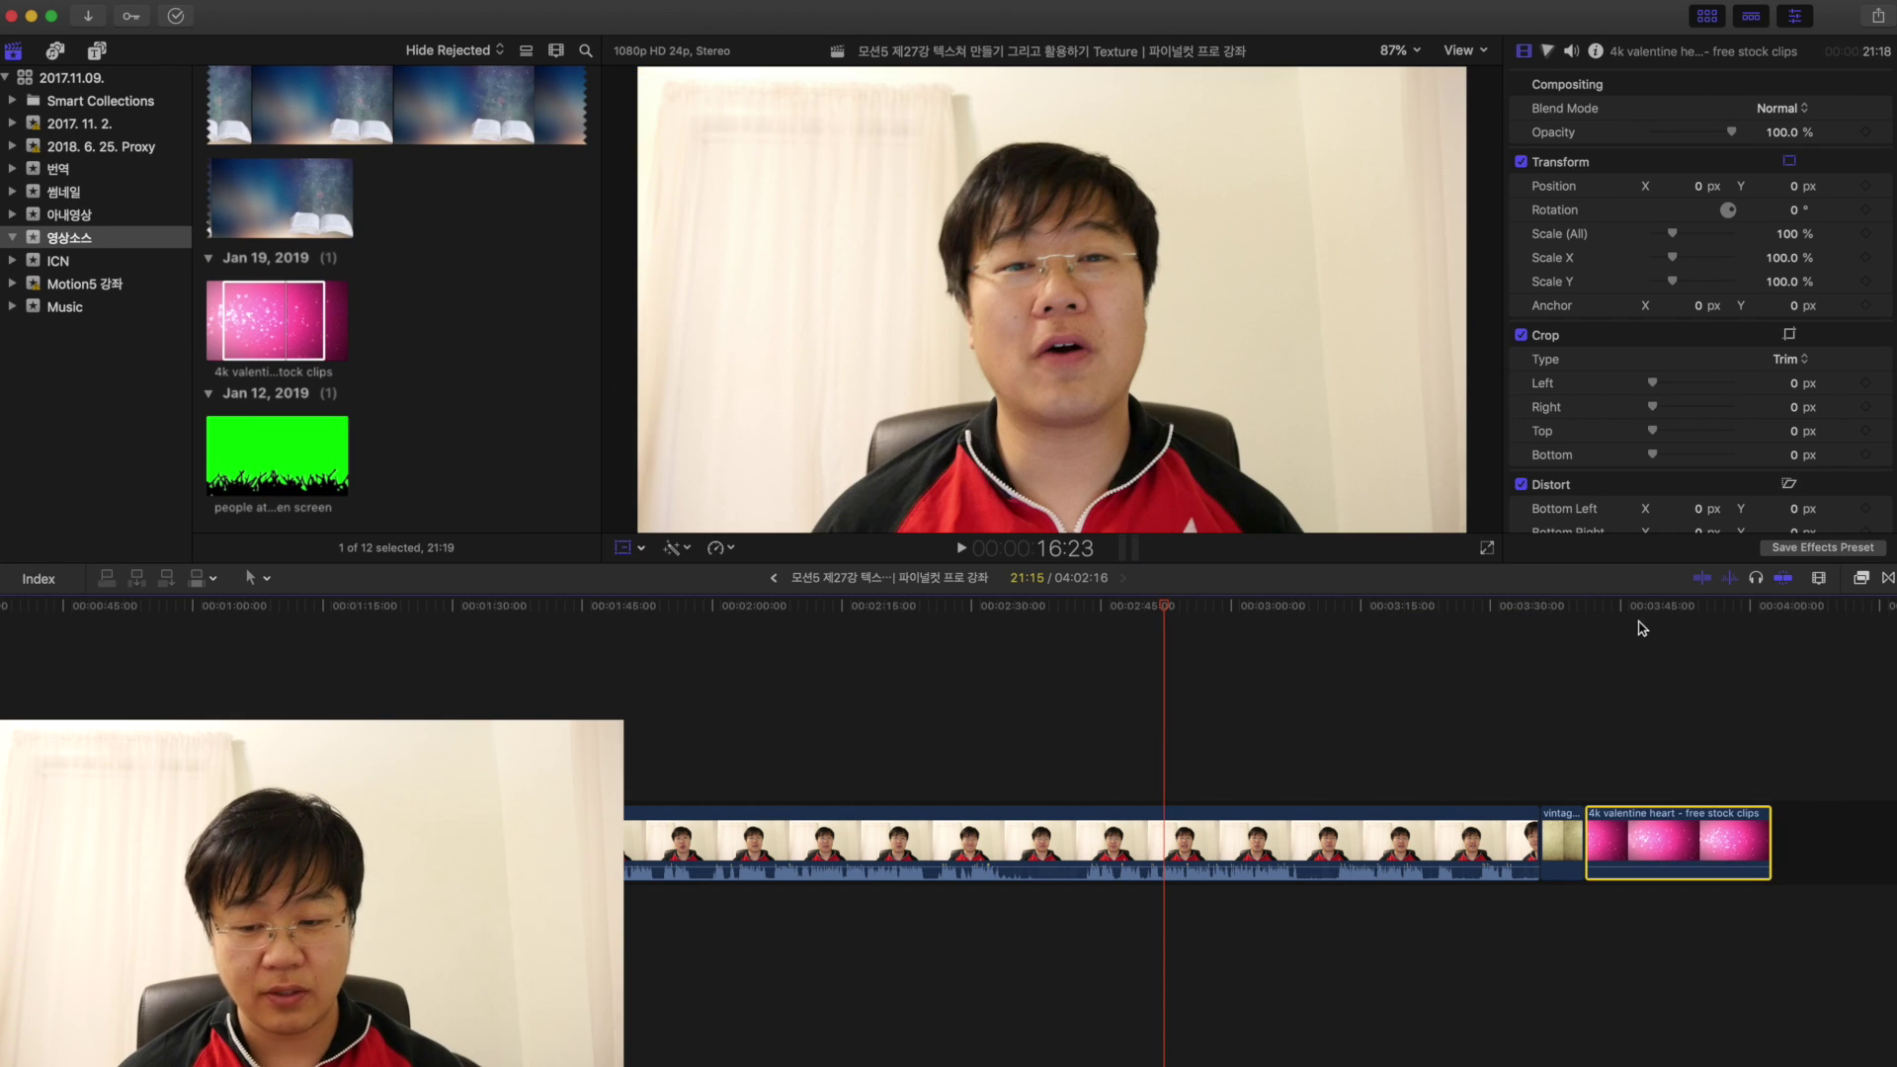
pyautogui.click(1645, 609)
pyautogui.click(97, 50)
pyautogui.moveTo(470, 483); pyautogui.dragTo(1632, 769)
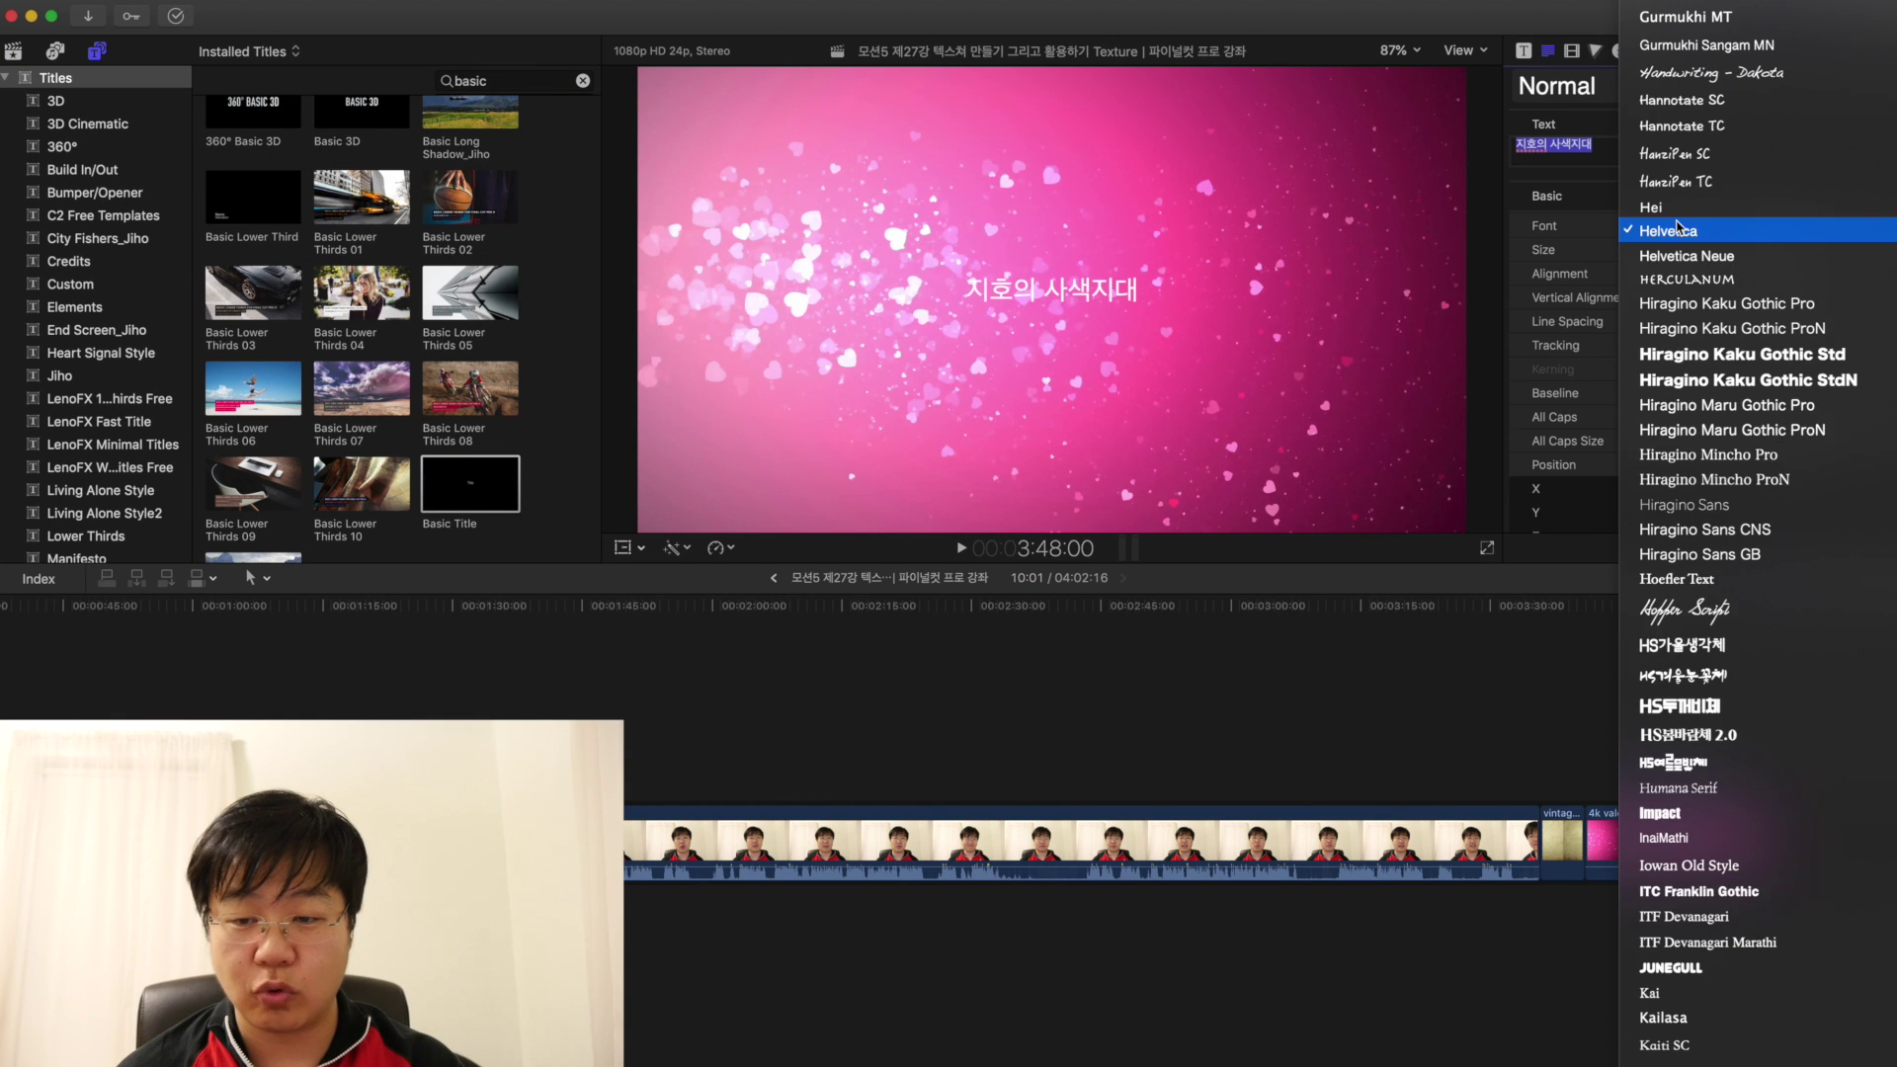
# Step: Restyle the heart title in a larger, heavier font with the Stencil Alpha blend mode and extend it to the heart clip's length
pyautogui.click(1677, 233)
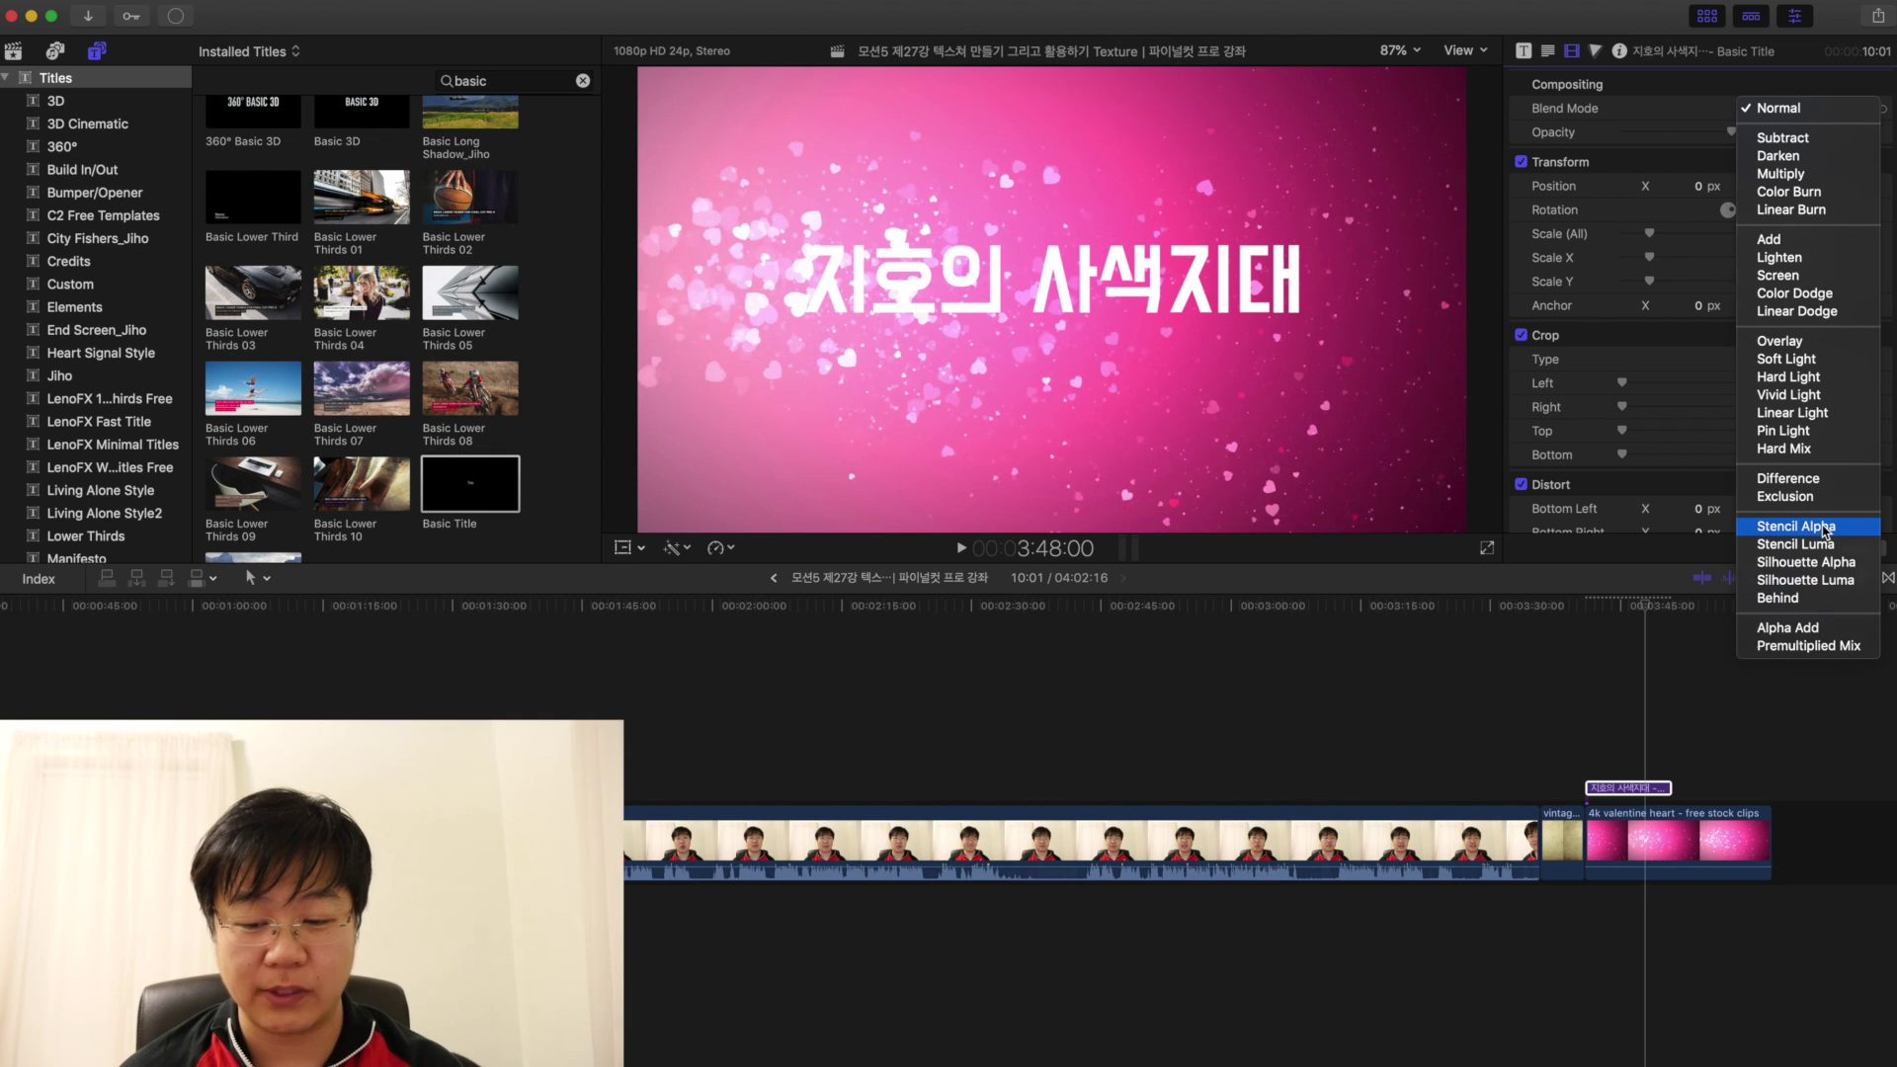
pyautogui.click(1822, 528)
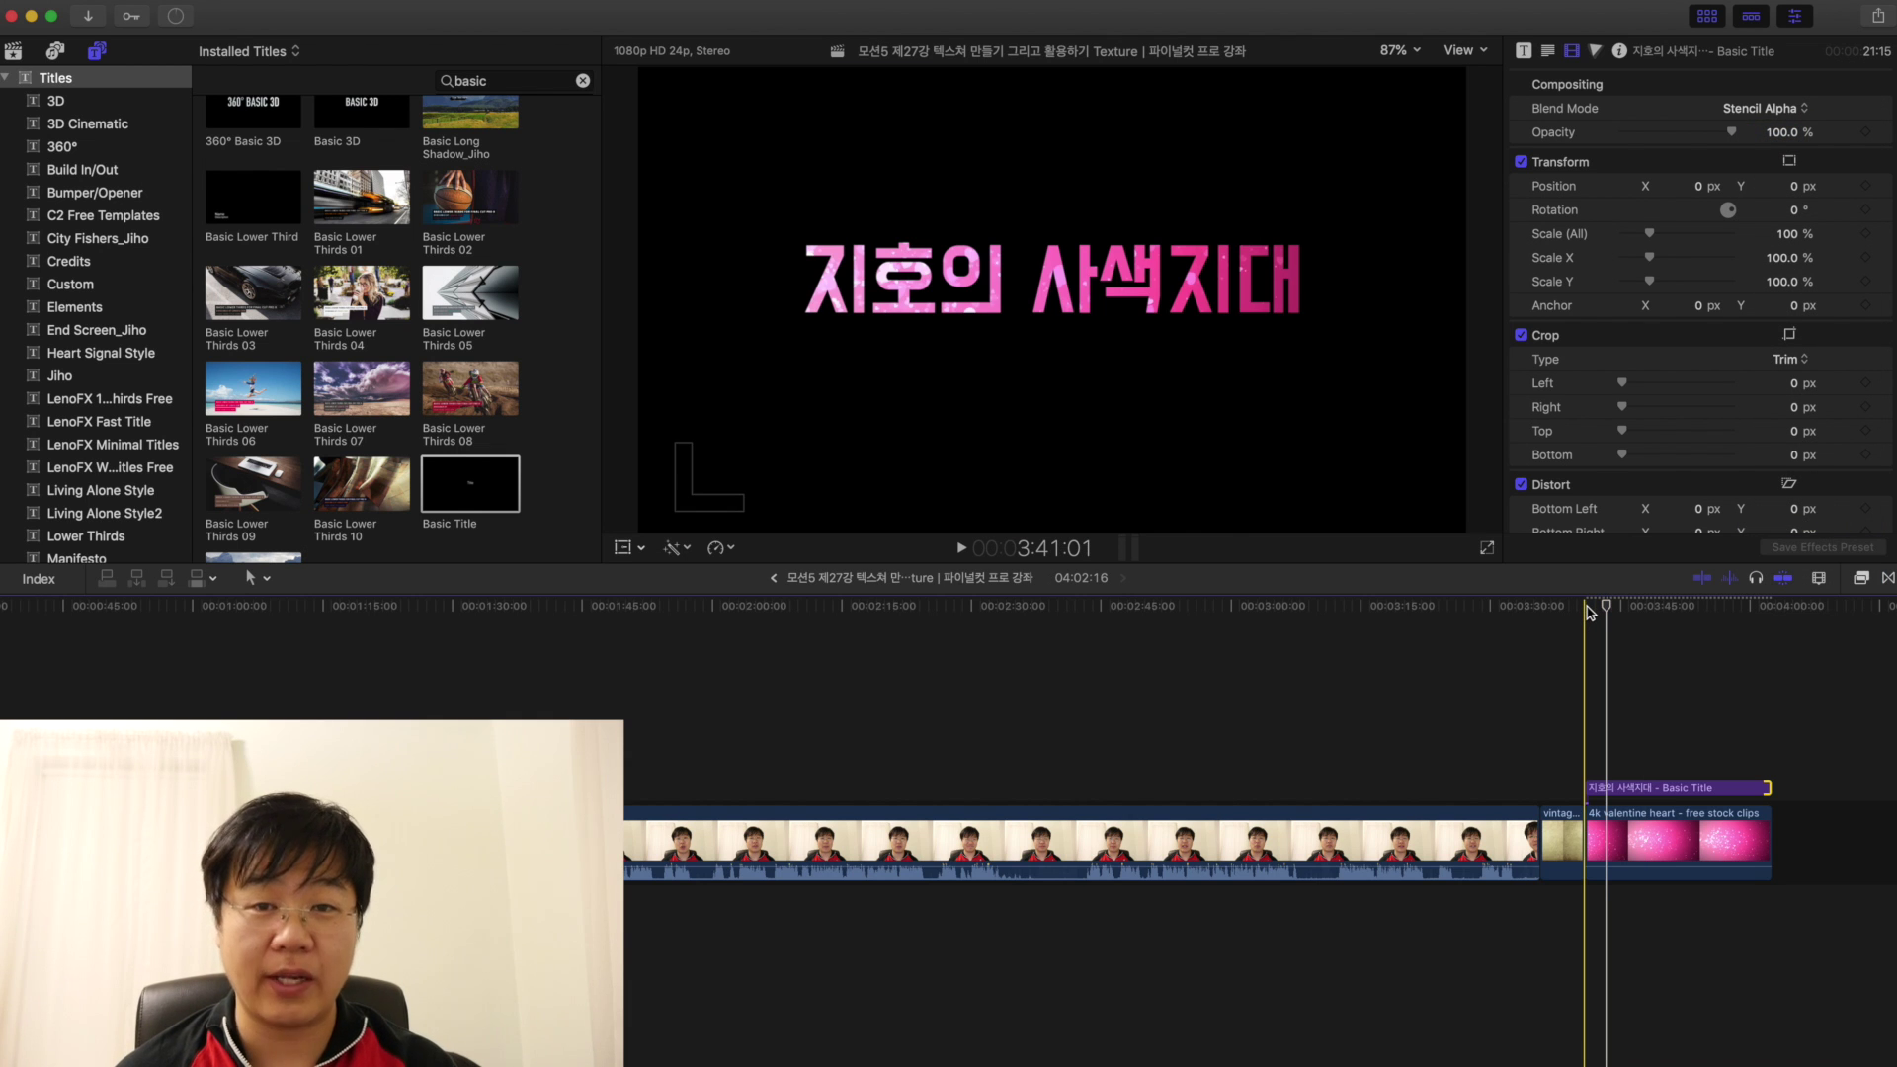
# Step: Play back the heart-textured title from its beginning
pyautogui.press('space')
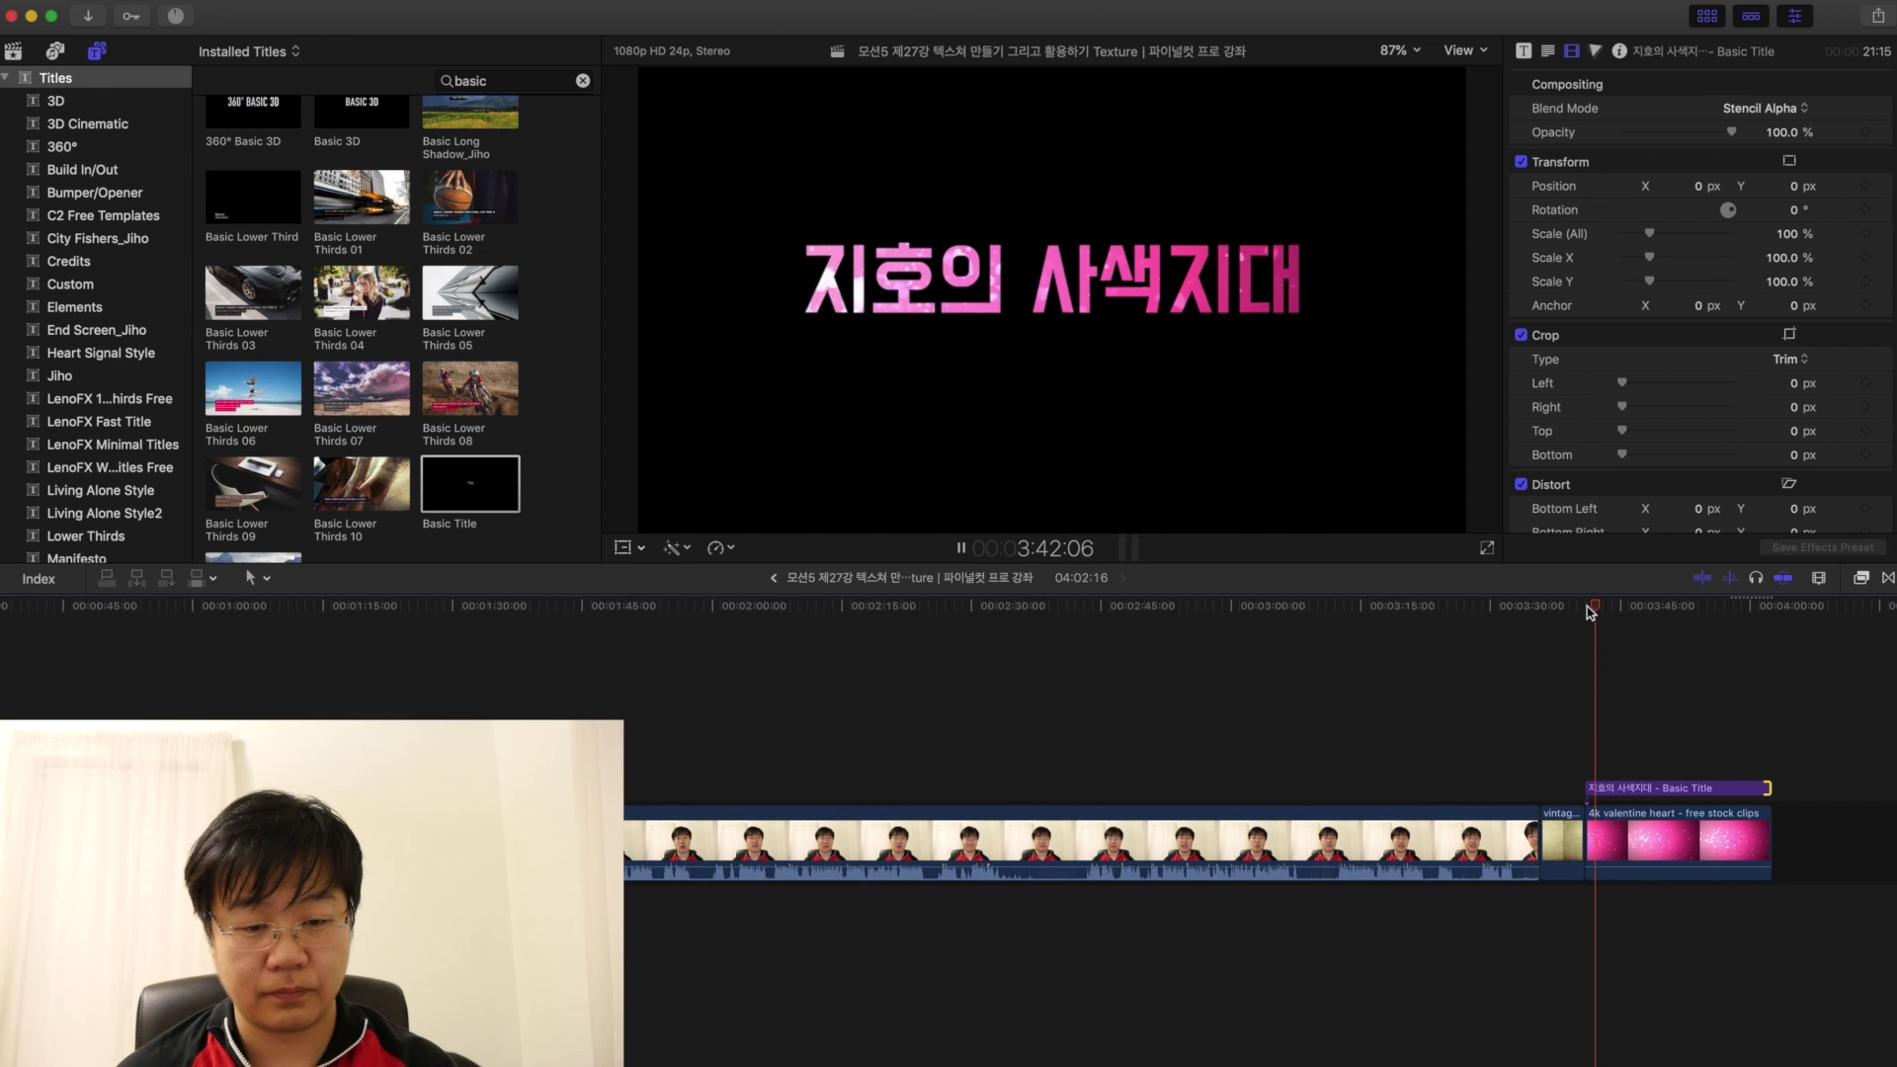
pyautogui.press('space')
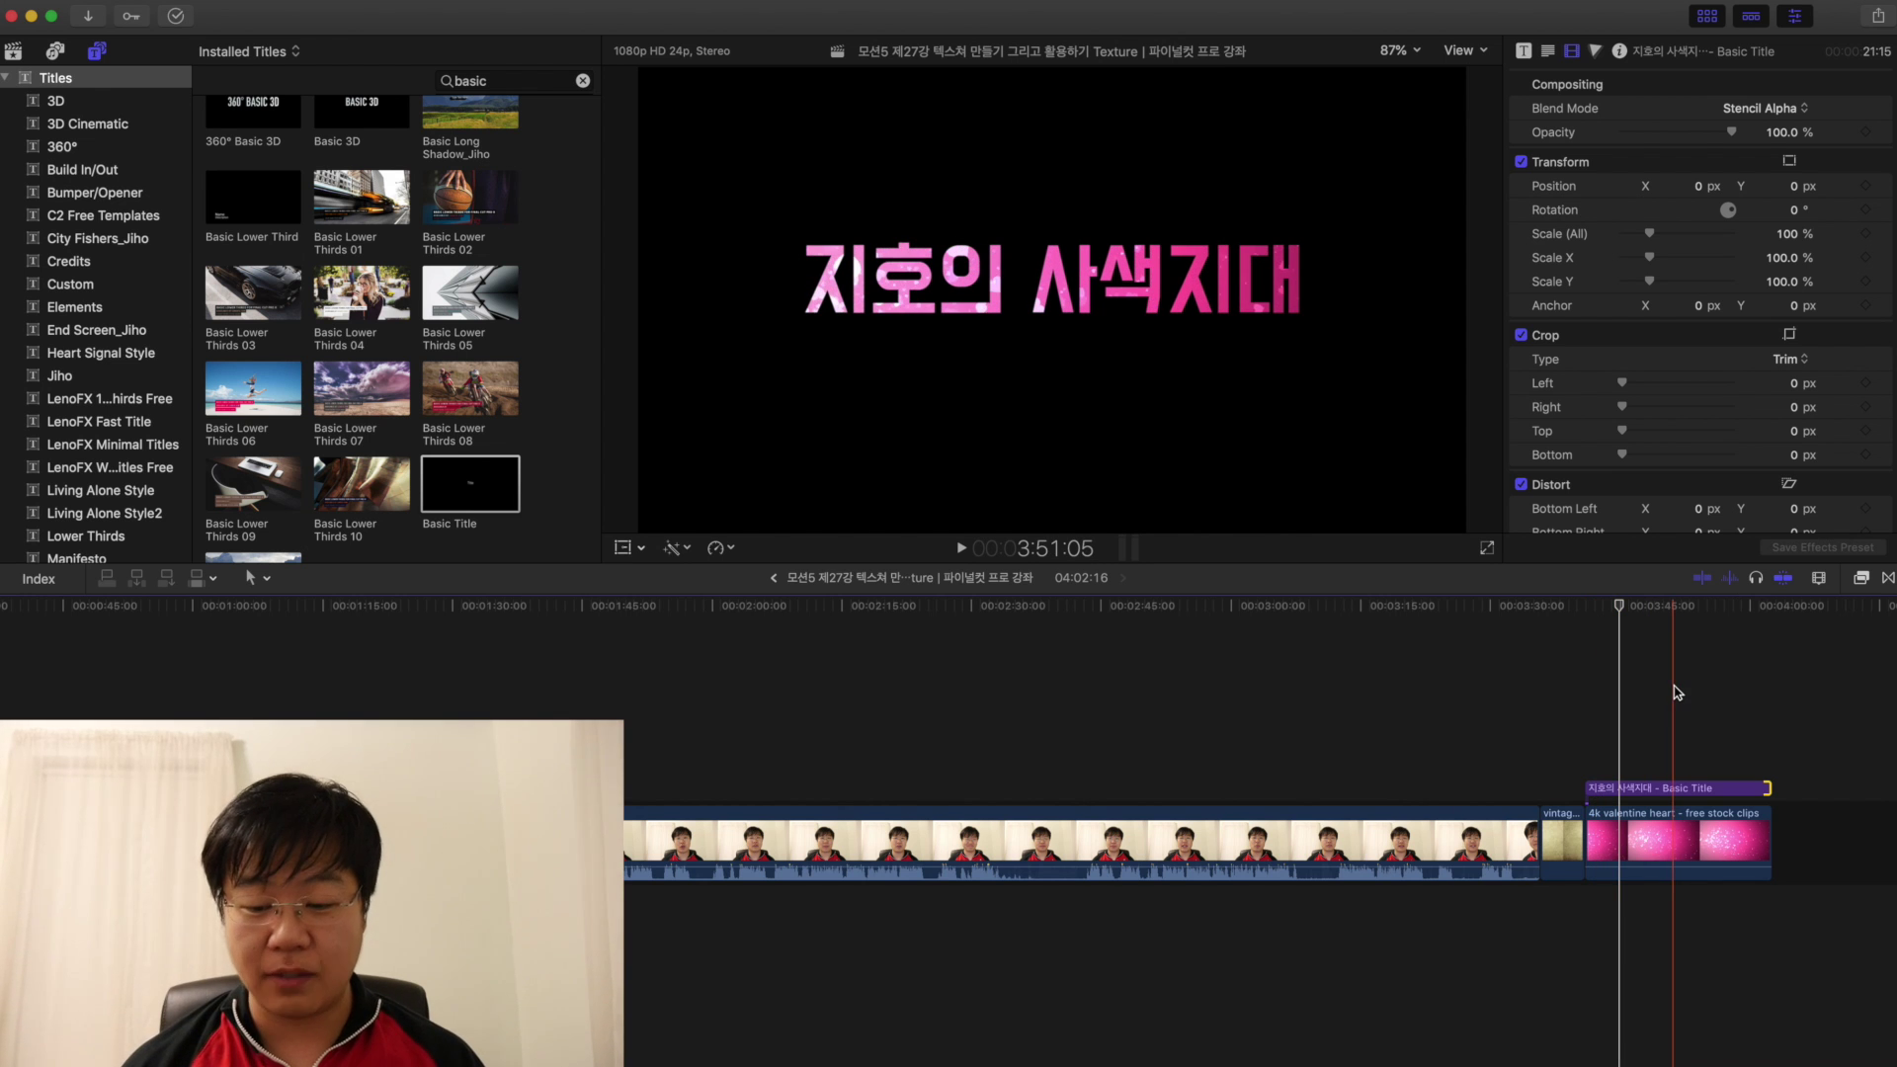
pyautogui.moveTo(1638, 722); pyautogui.dragTo(1660, 802)
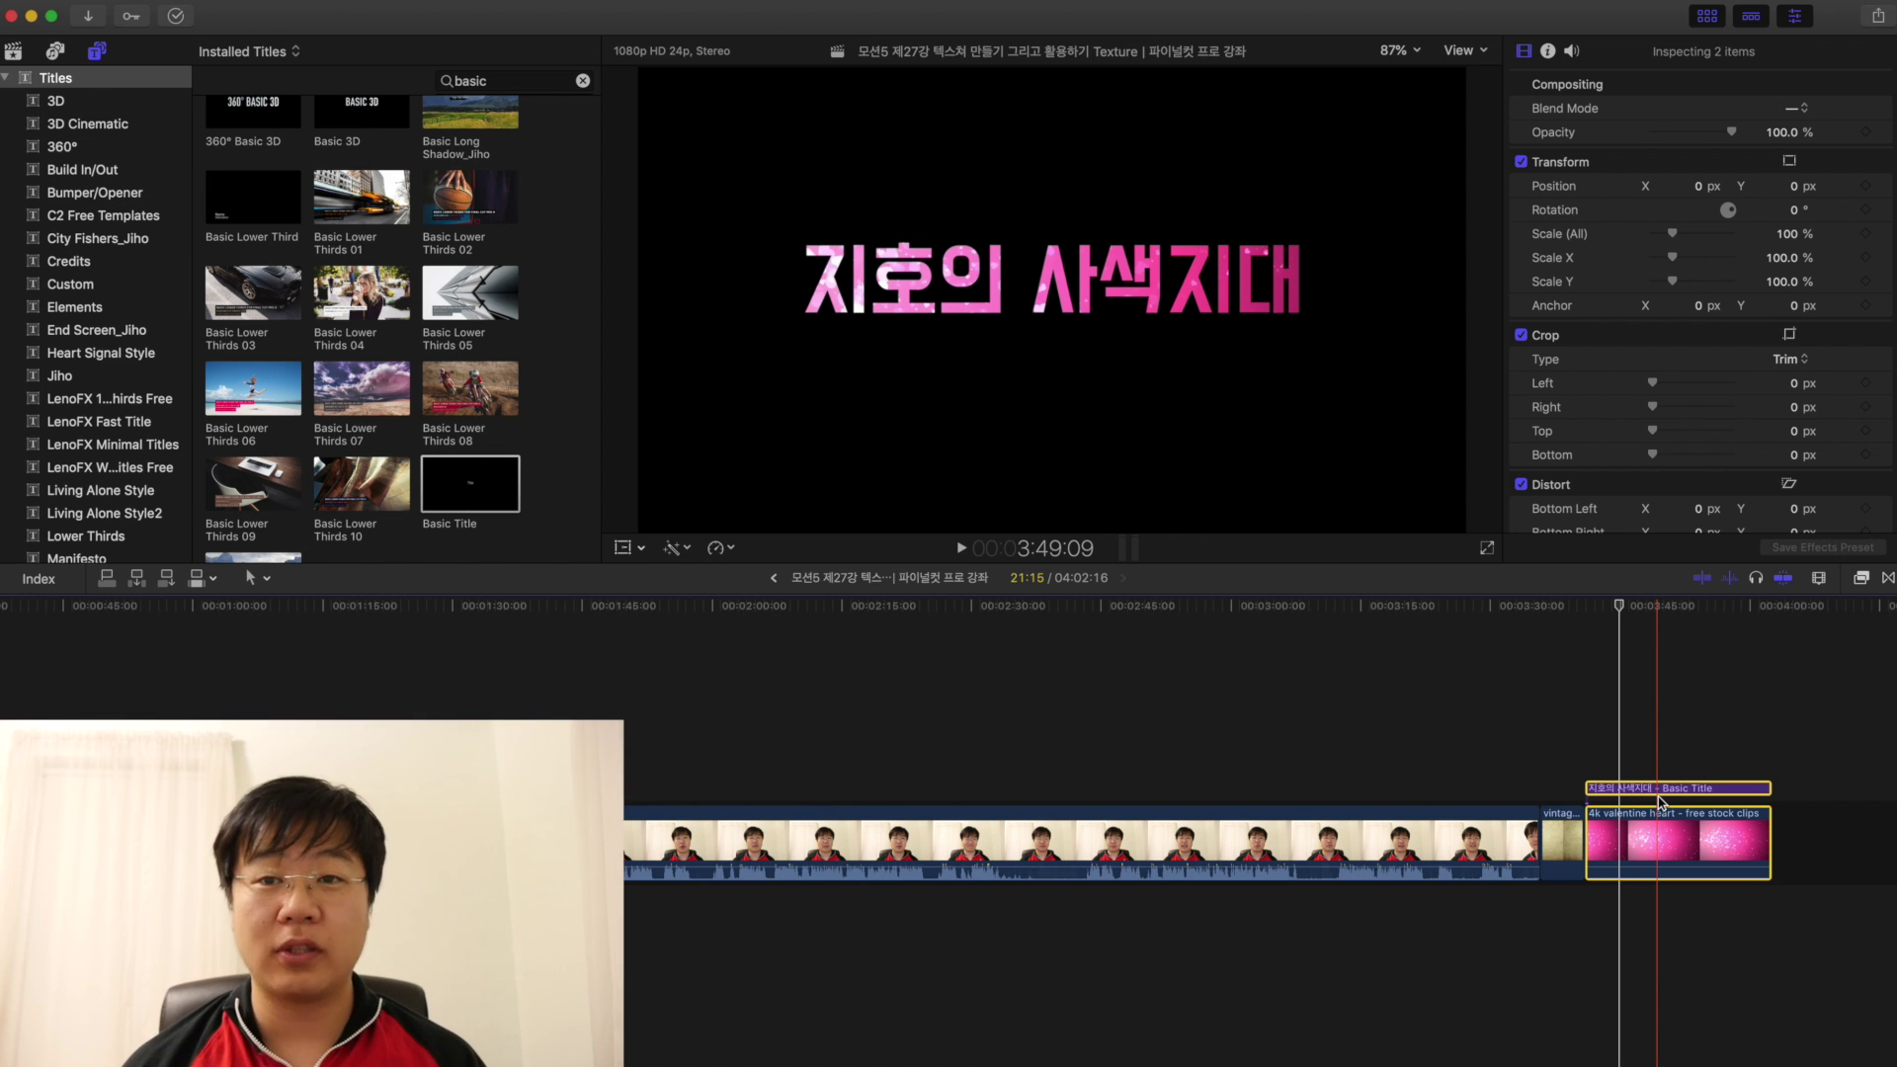
pyautogui.click(1665, 771)
# Step: Move the title over the main talking-head clip at about 1:26:18 and animate its scale with keyframes
pyautogui.moveTo(1696, 795); pyautogui.dragTo(531, 749)
pyautogui.click(422, 638)
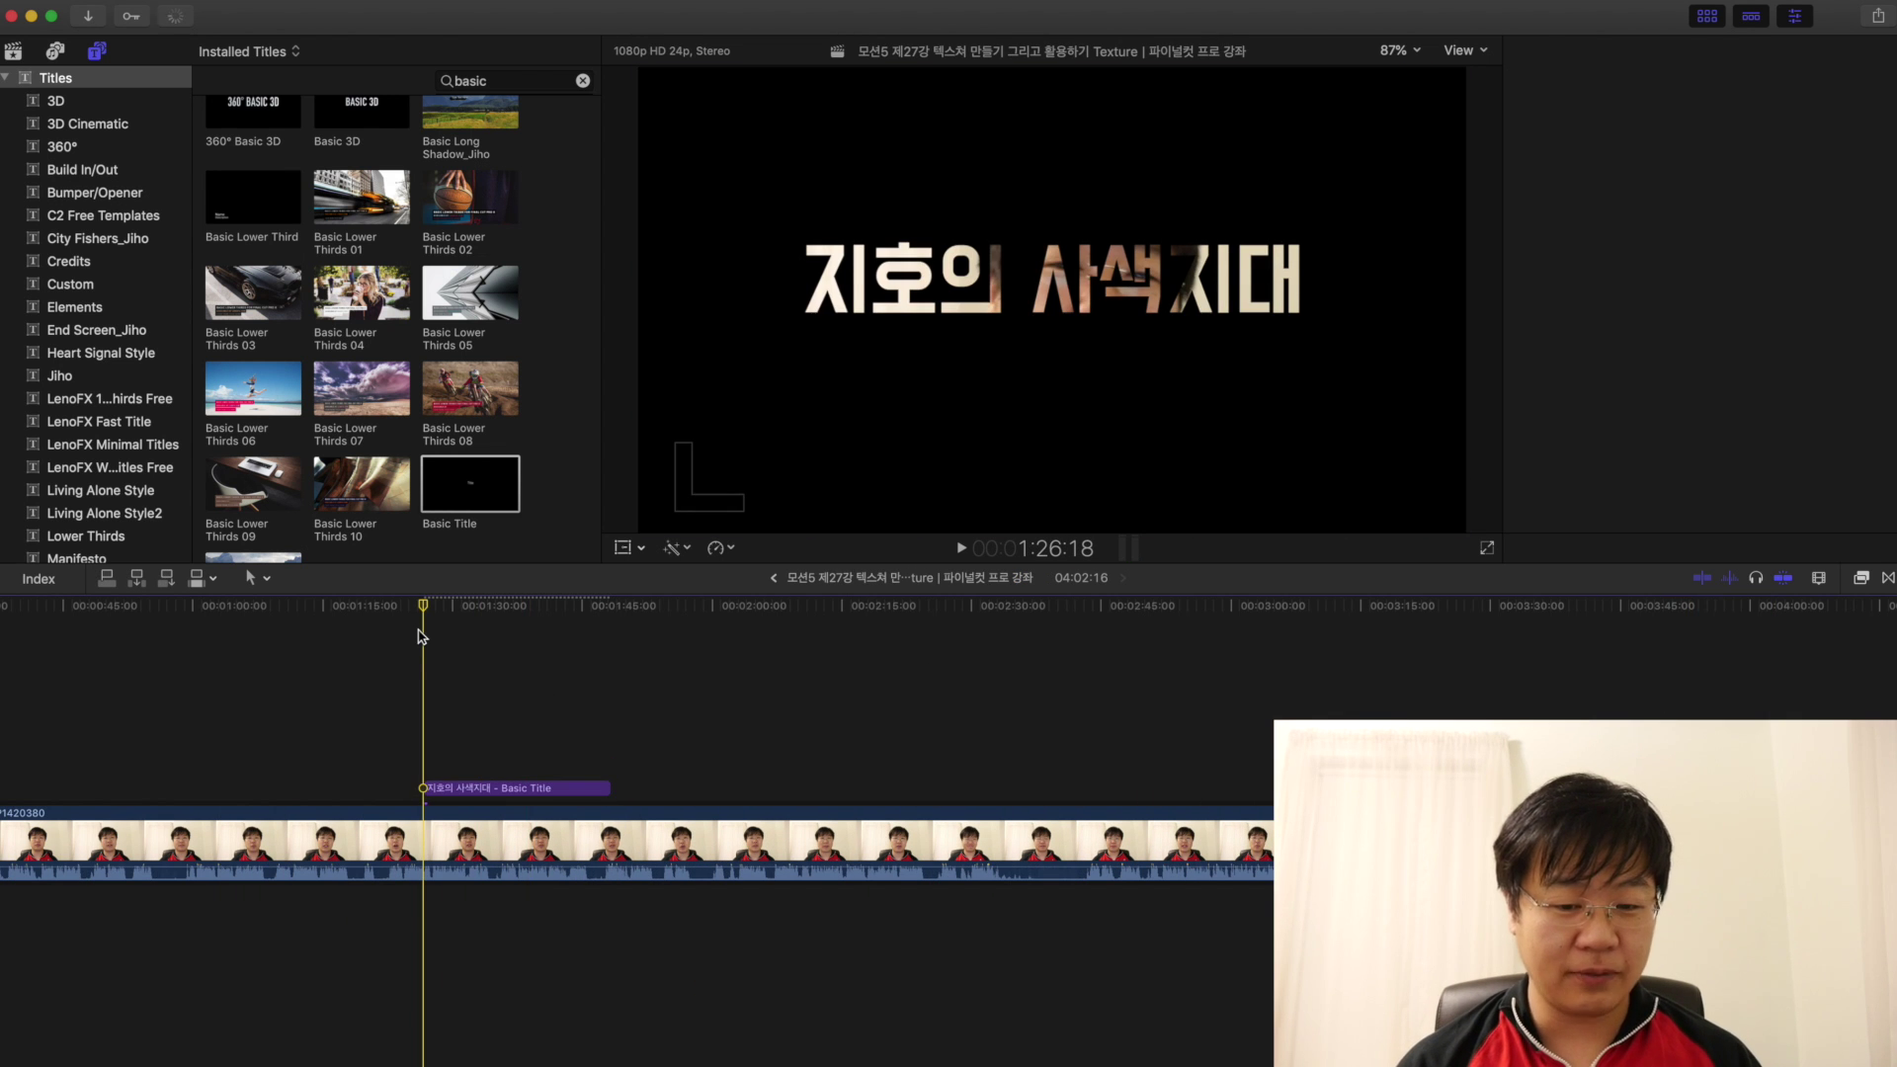
pyautogui.click(428, 665)
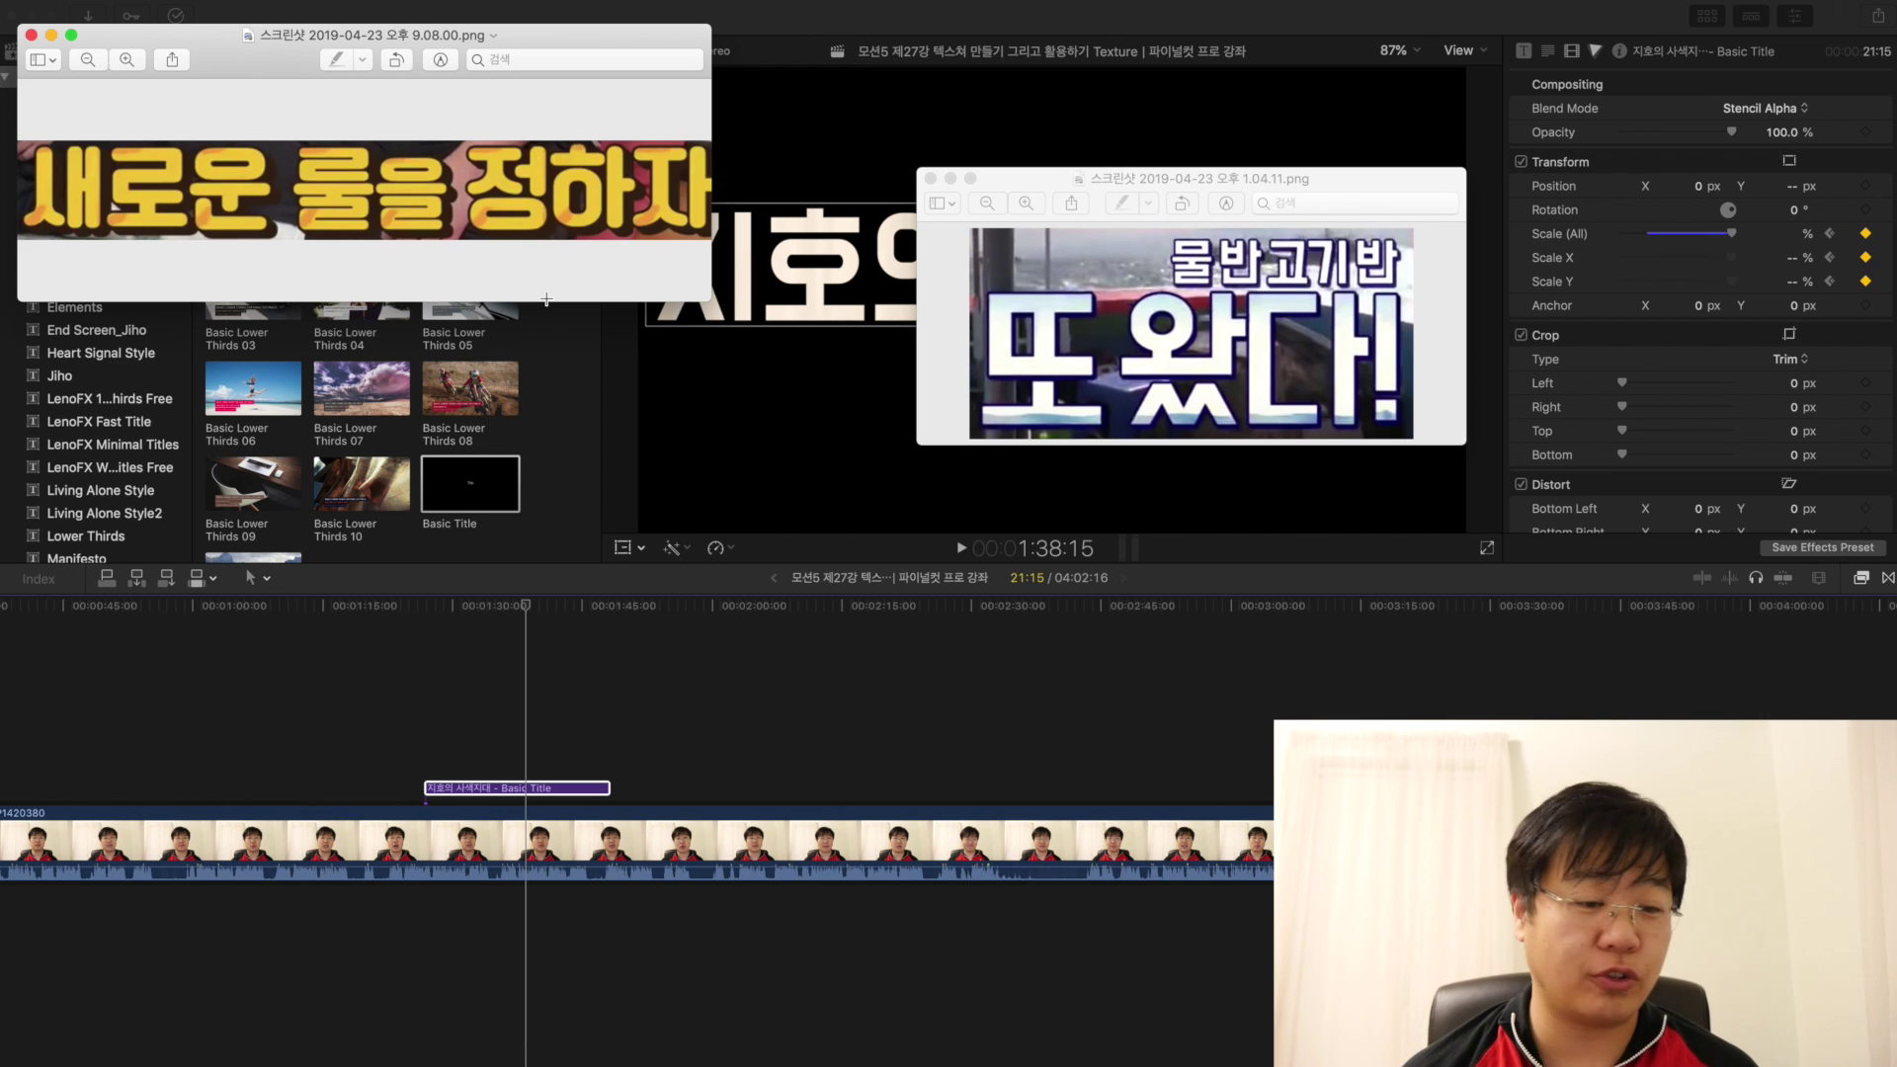
# Step: Examine the reference screenshots of textured captions in Preview and return to Final Cut Pro
pyautogui.moveTo(212, 53); pyautogui.dragTo(429, 307)
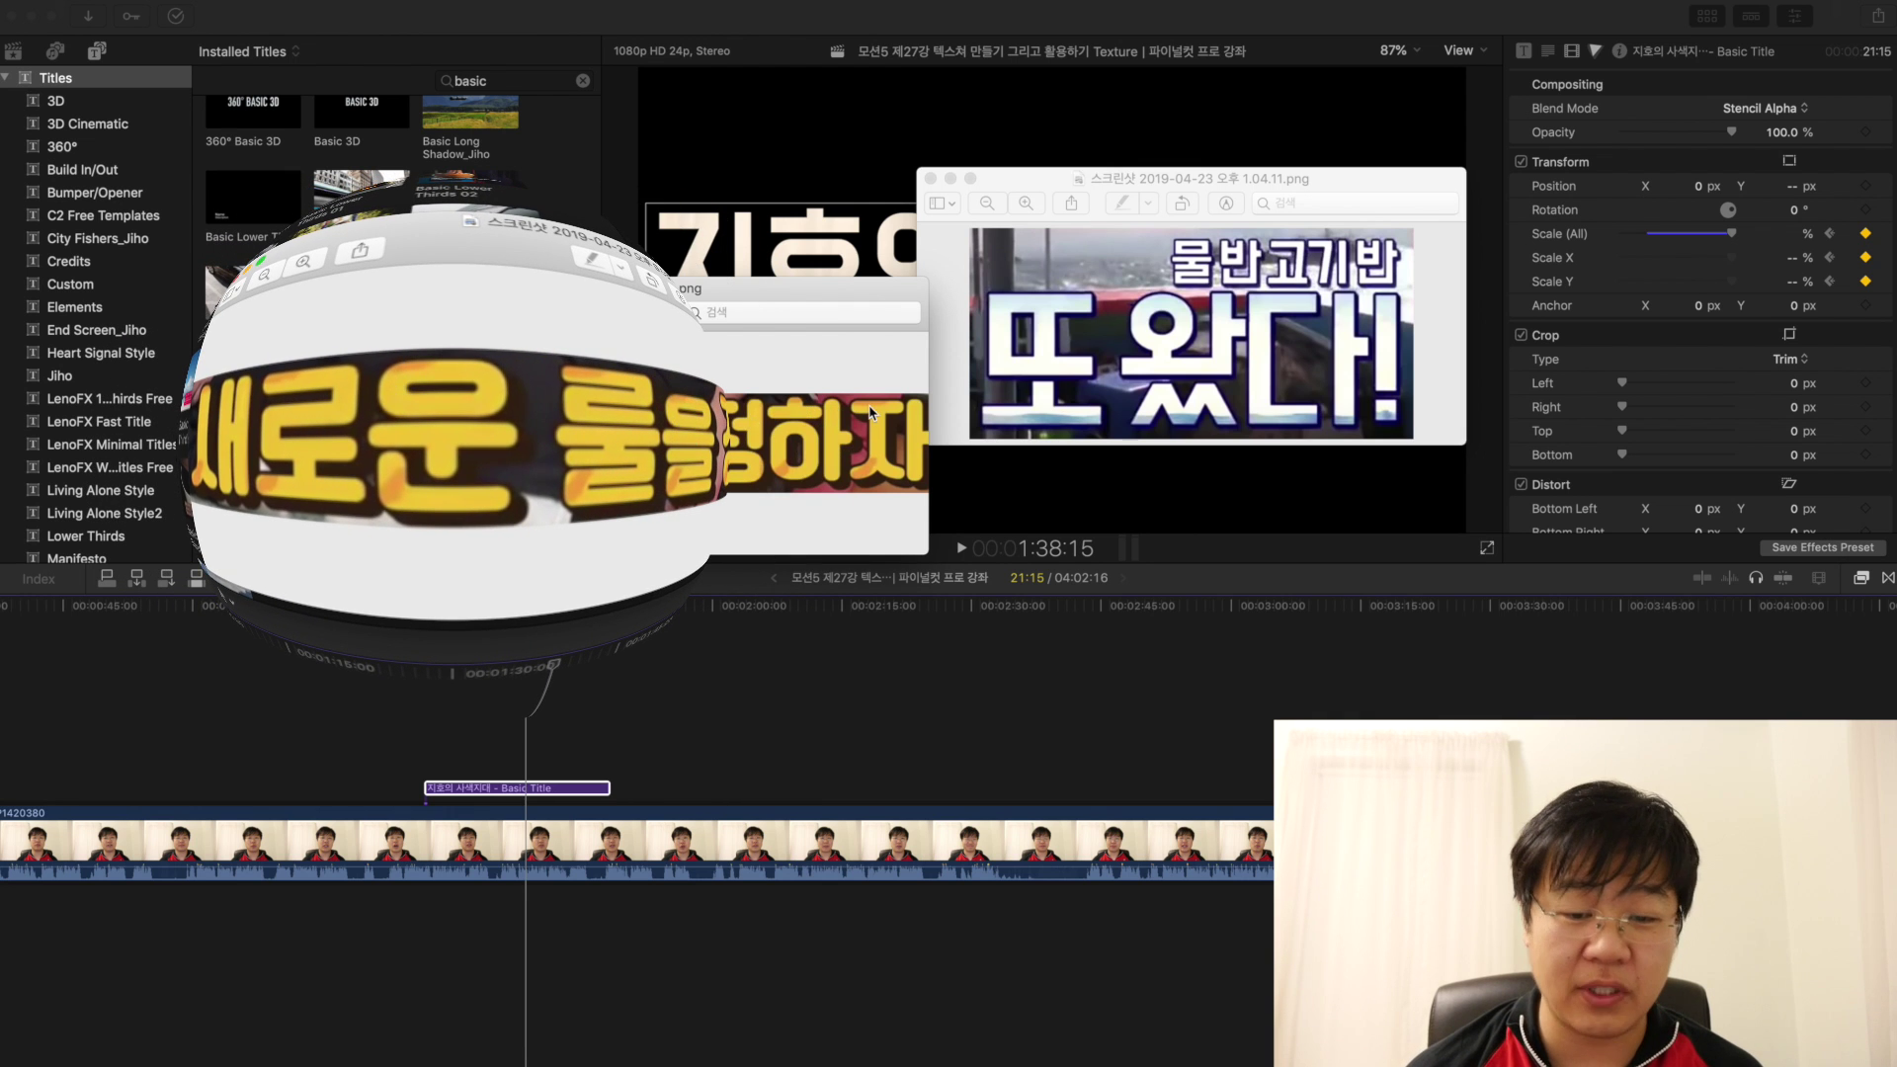
pyautogui.click(958, 81)
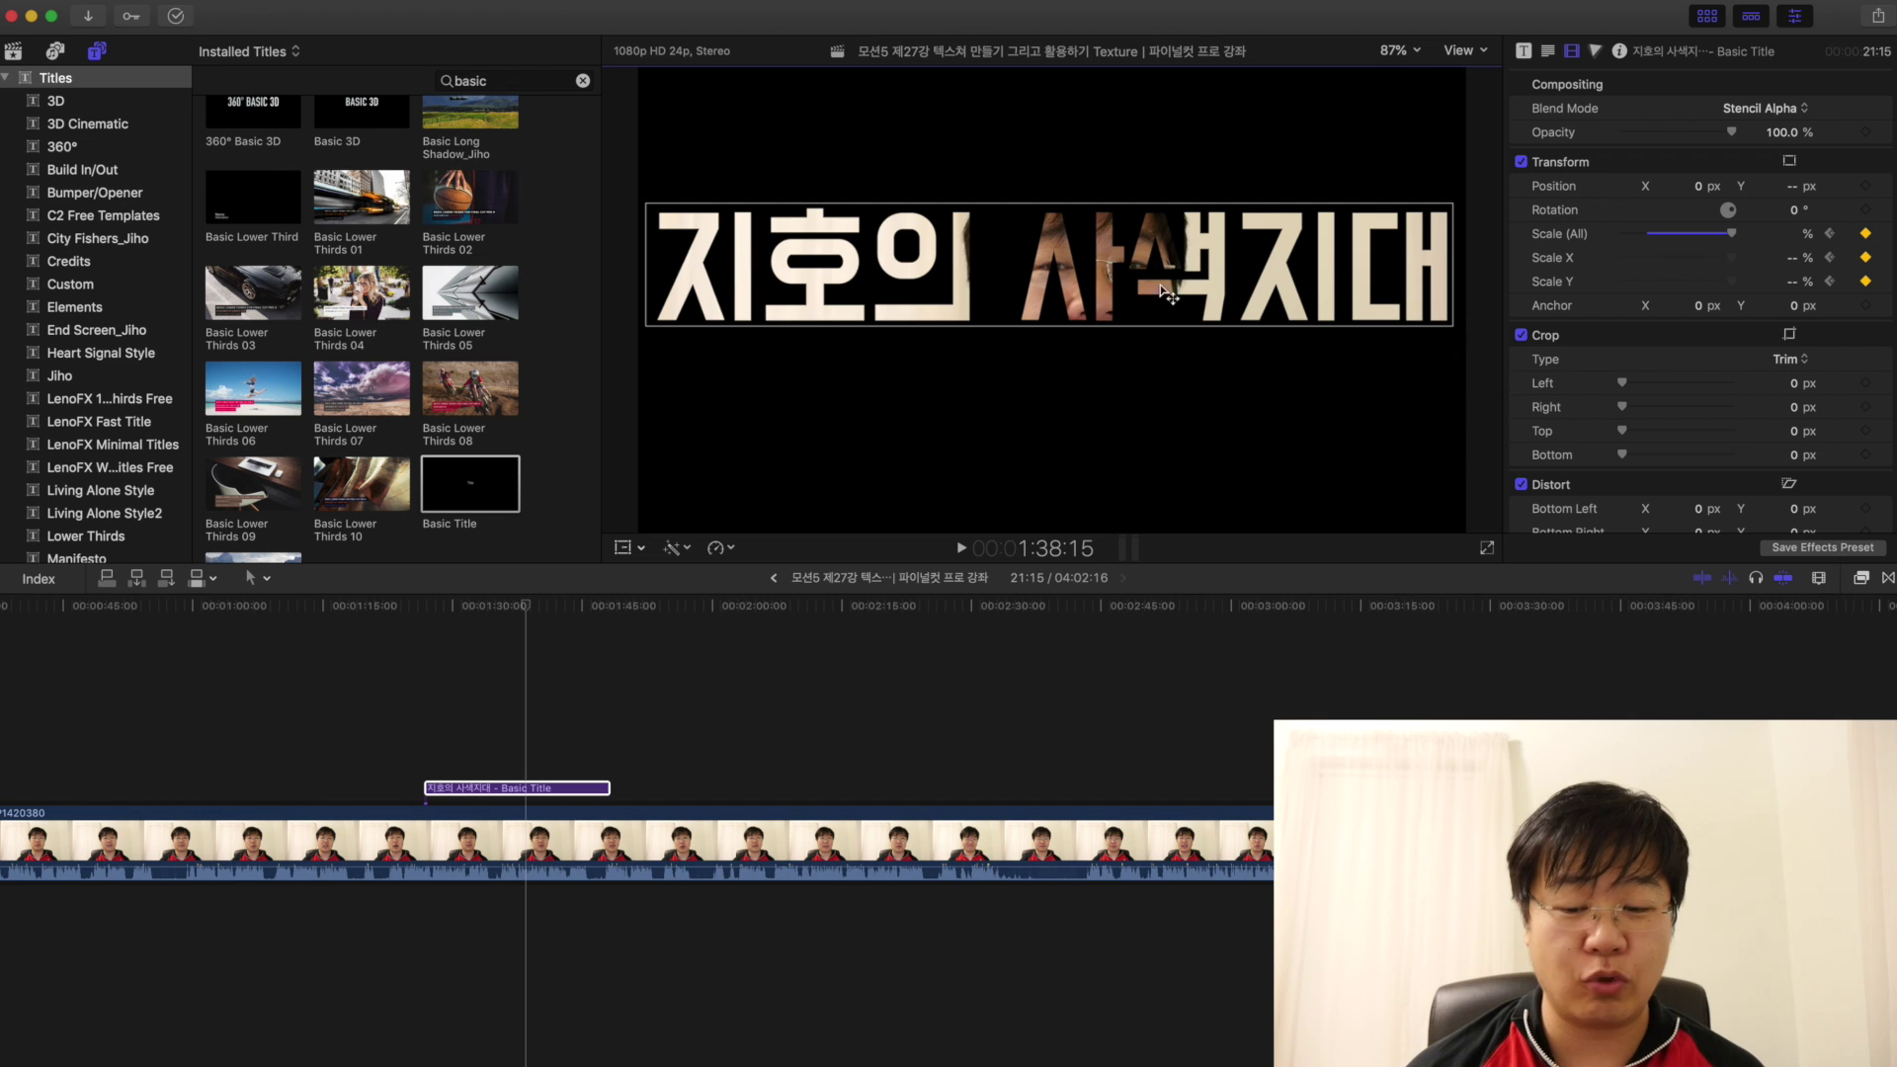
# Step: Move the scaled title from the main clip onto the vintage image and view it at 3:38:14
pyautogui.moveTo(511, 788); pyautogui.dragTo(1604, 696)
pyautogui.click(1564, 693)
pyautogui.click(802, 289)
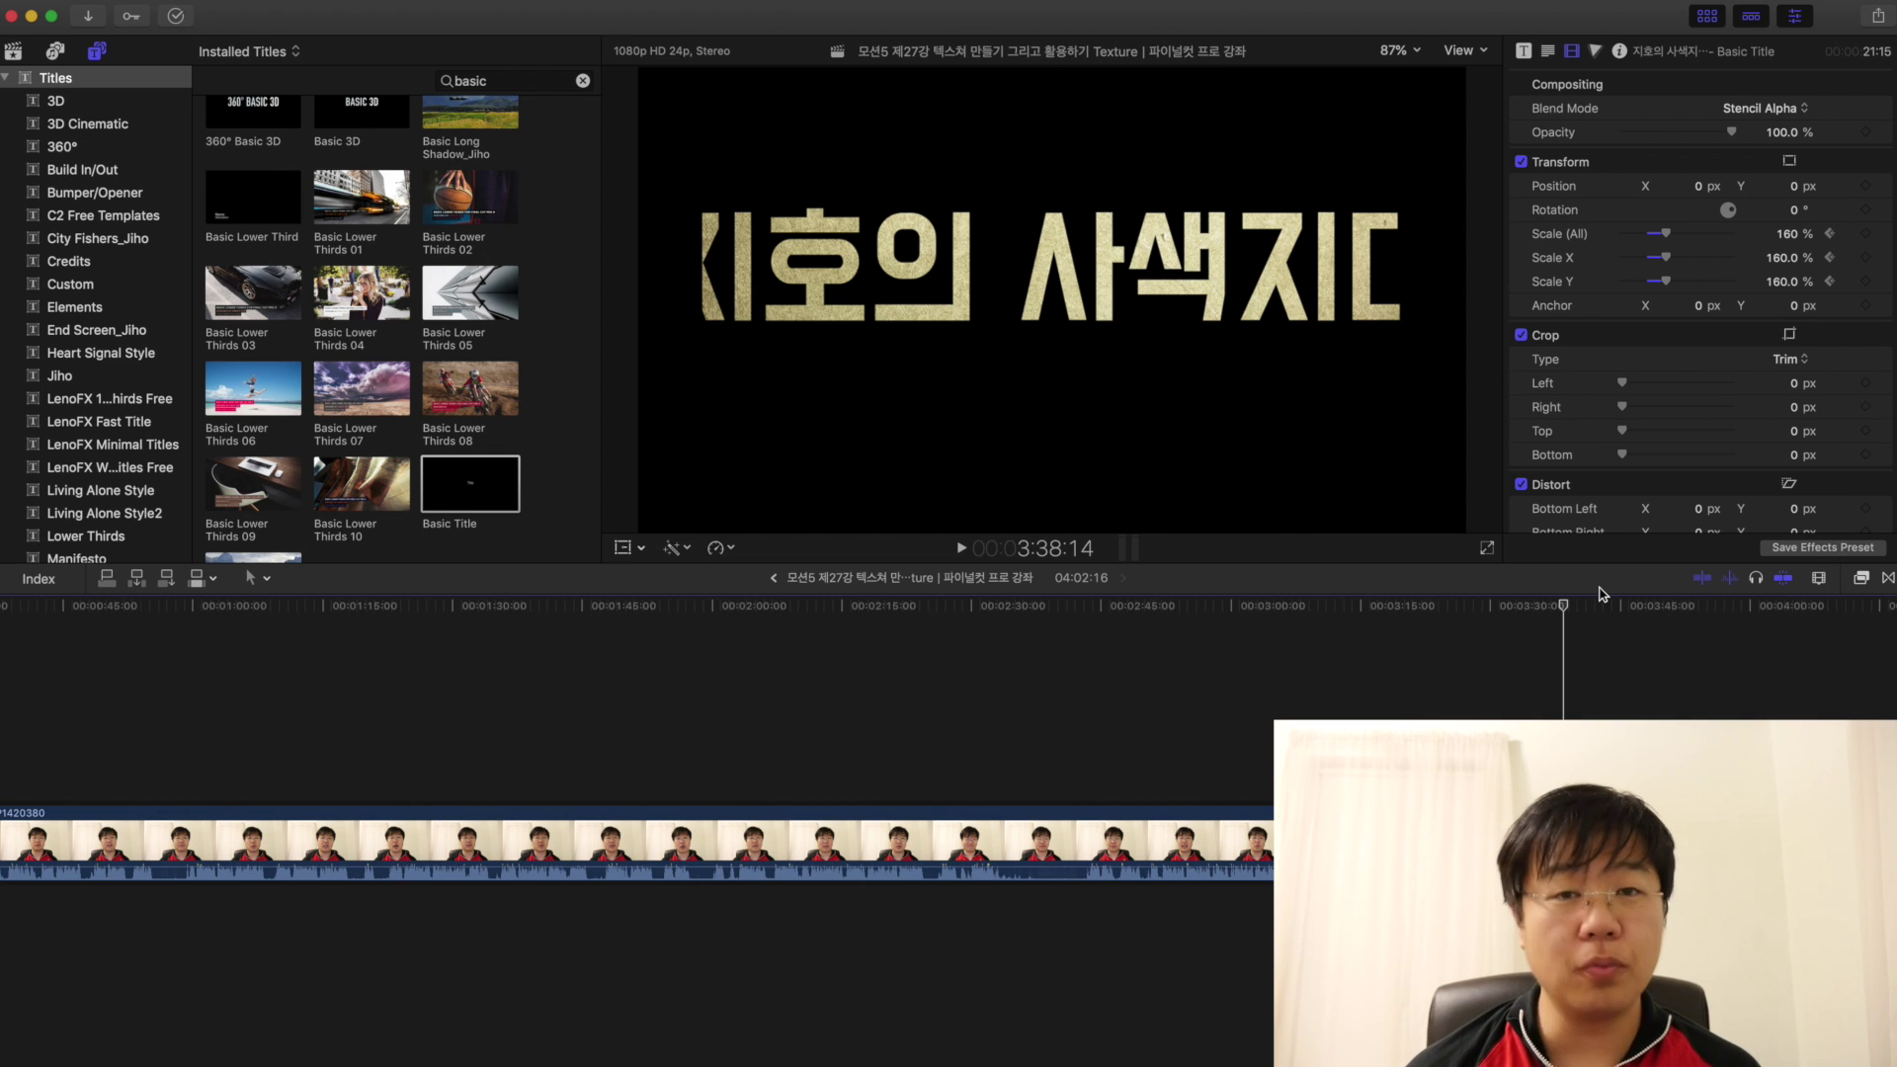
pyautogui.click(1564, 756)
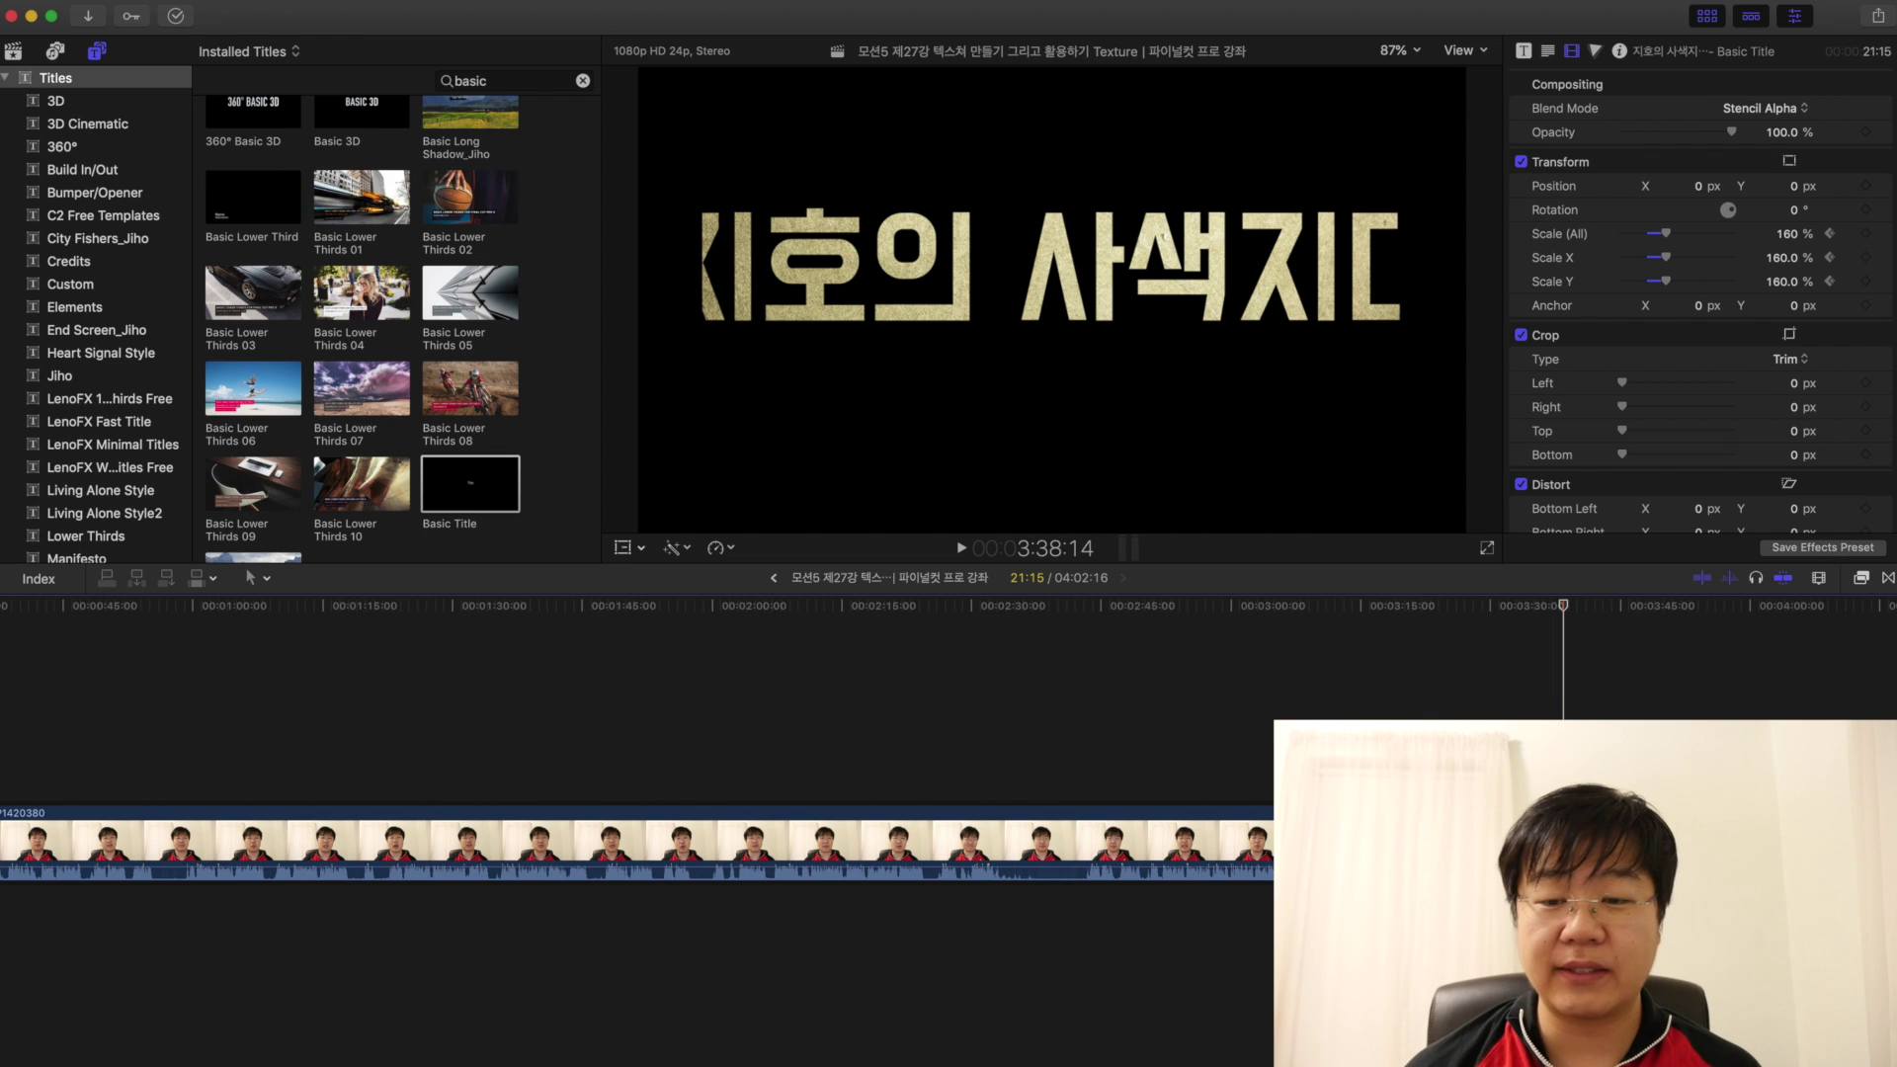
# Step: Display the title text's Face settings and take the title off the Stencil Alpha blend mode
pyautogui.click(1548, 52)
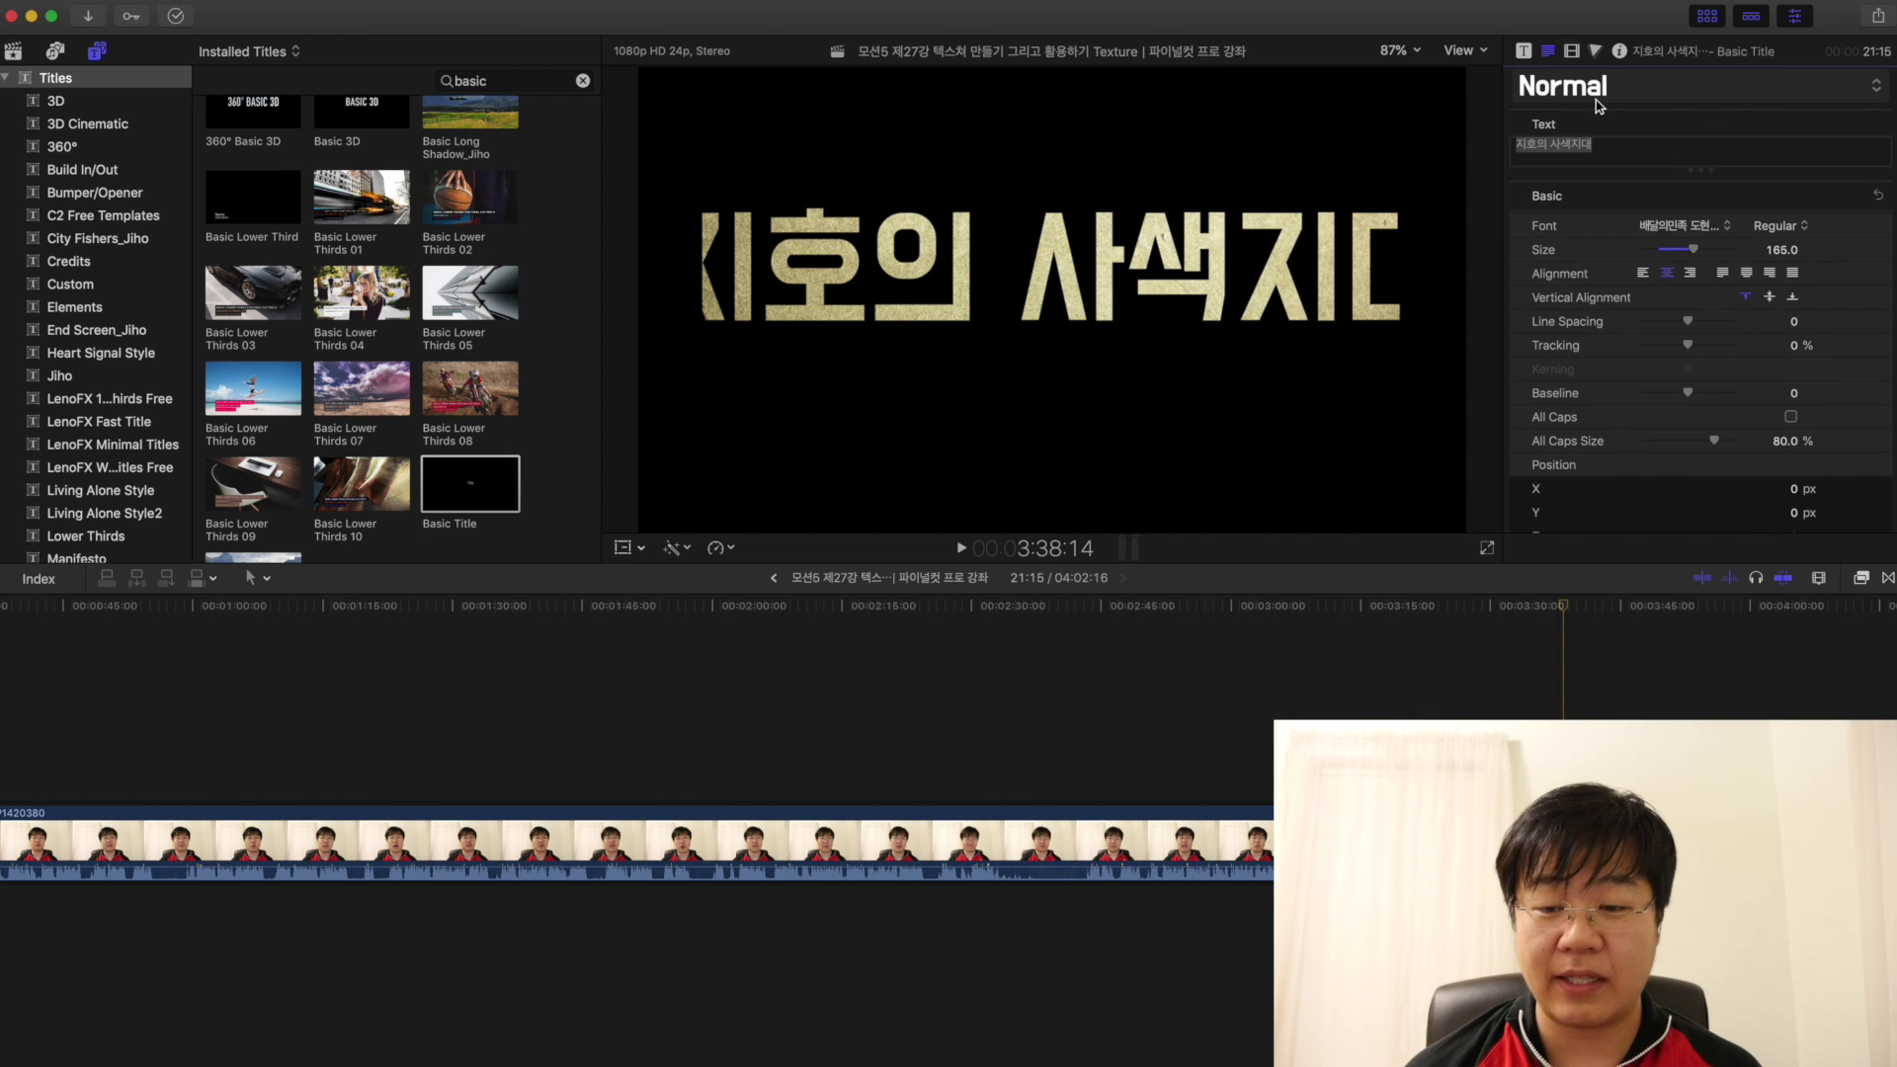
pyautogui.scroll(-8, 1701, 265)
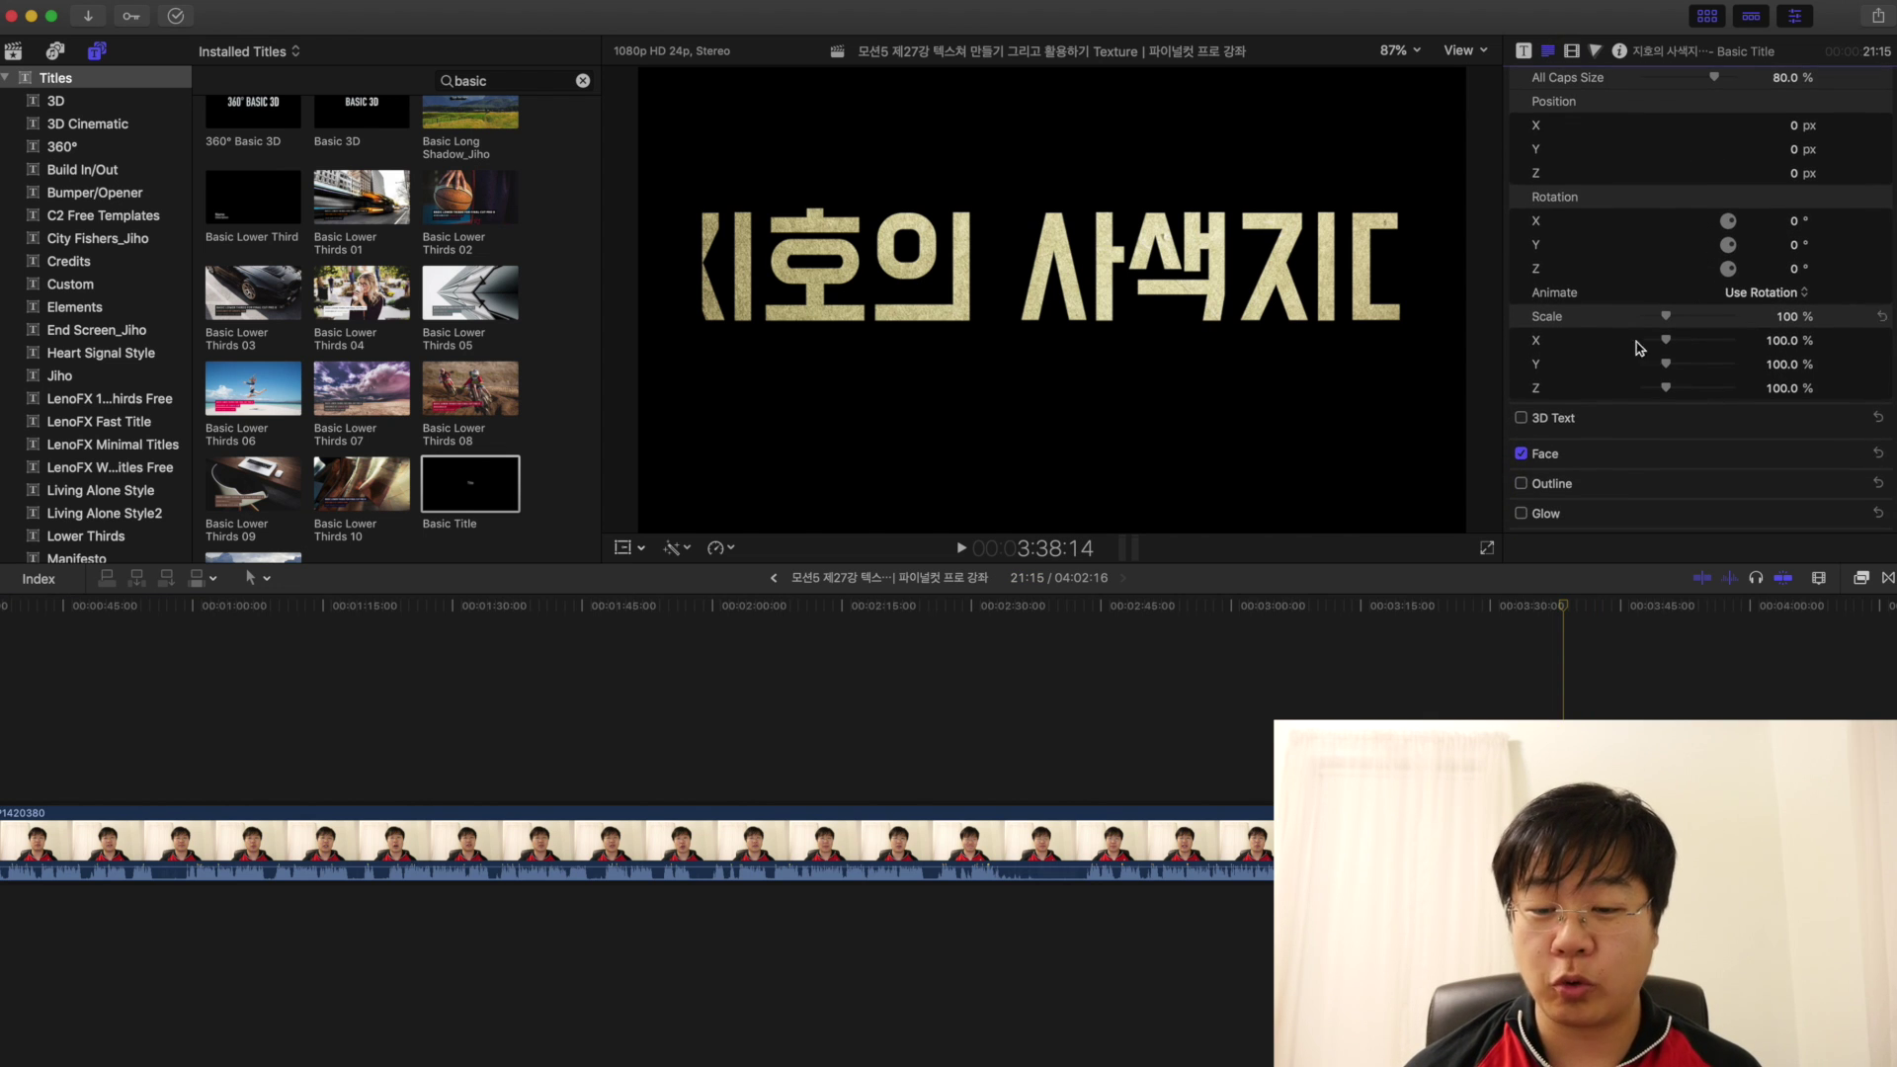
pyautogui.click(1851, 454)
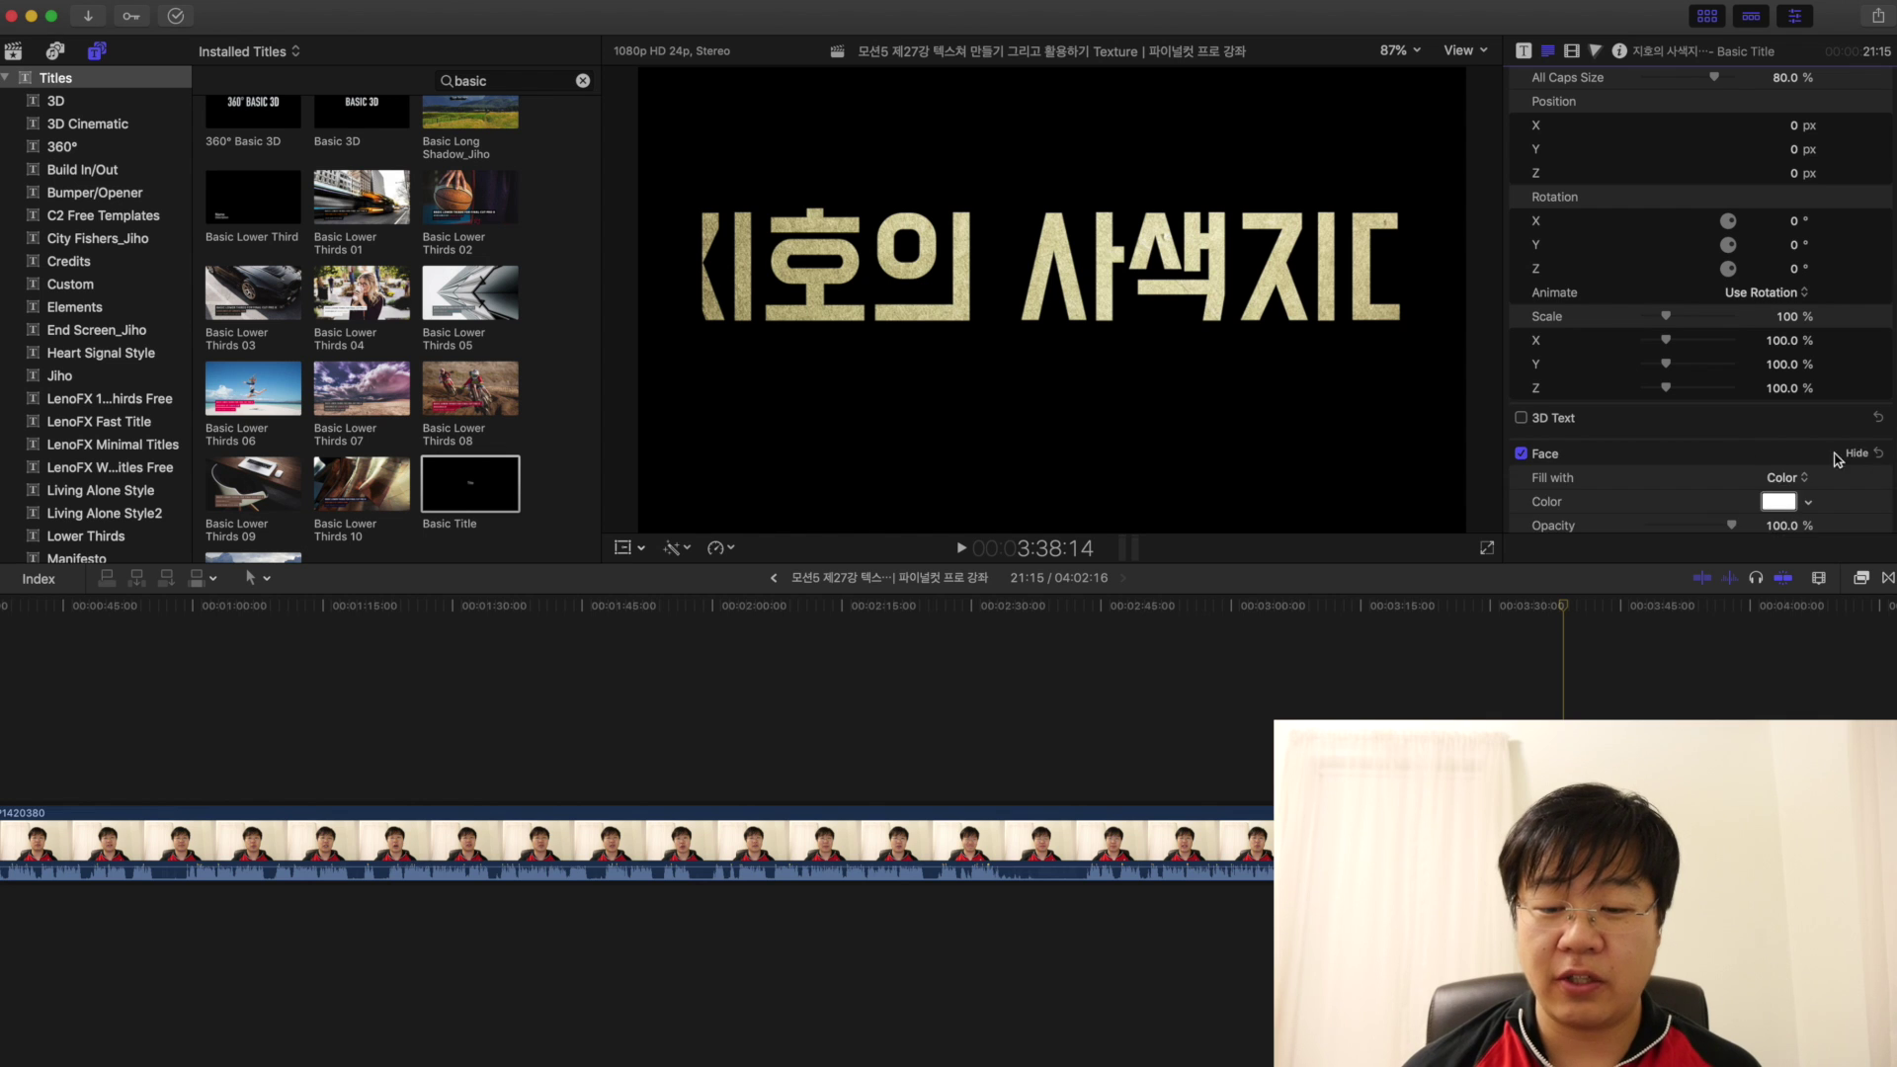
pyautogui.scroll(-2, 1752, 491)
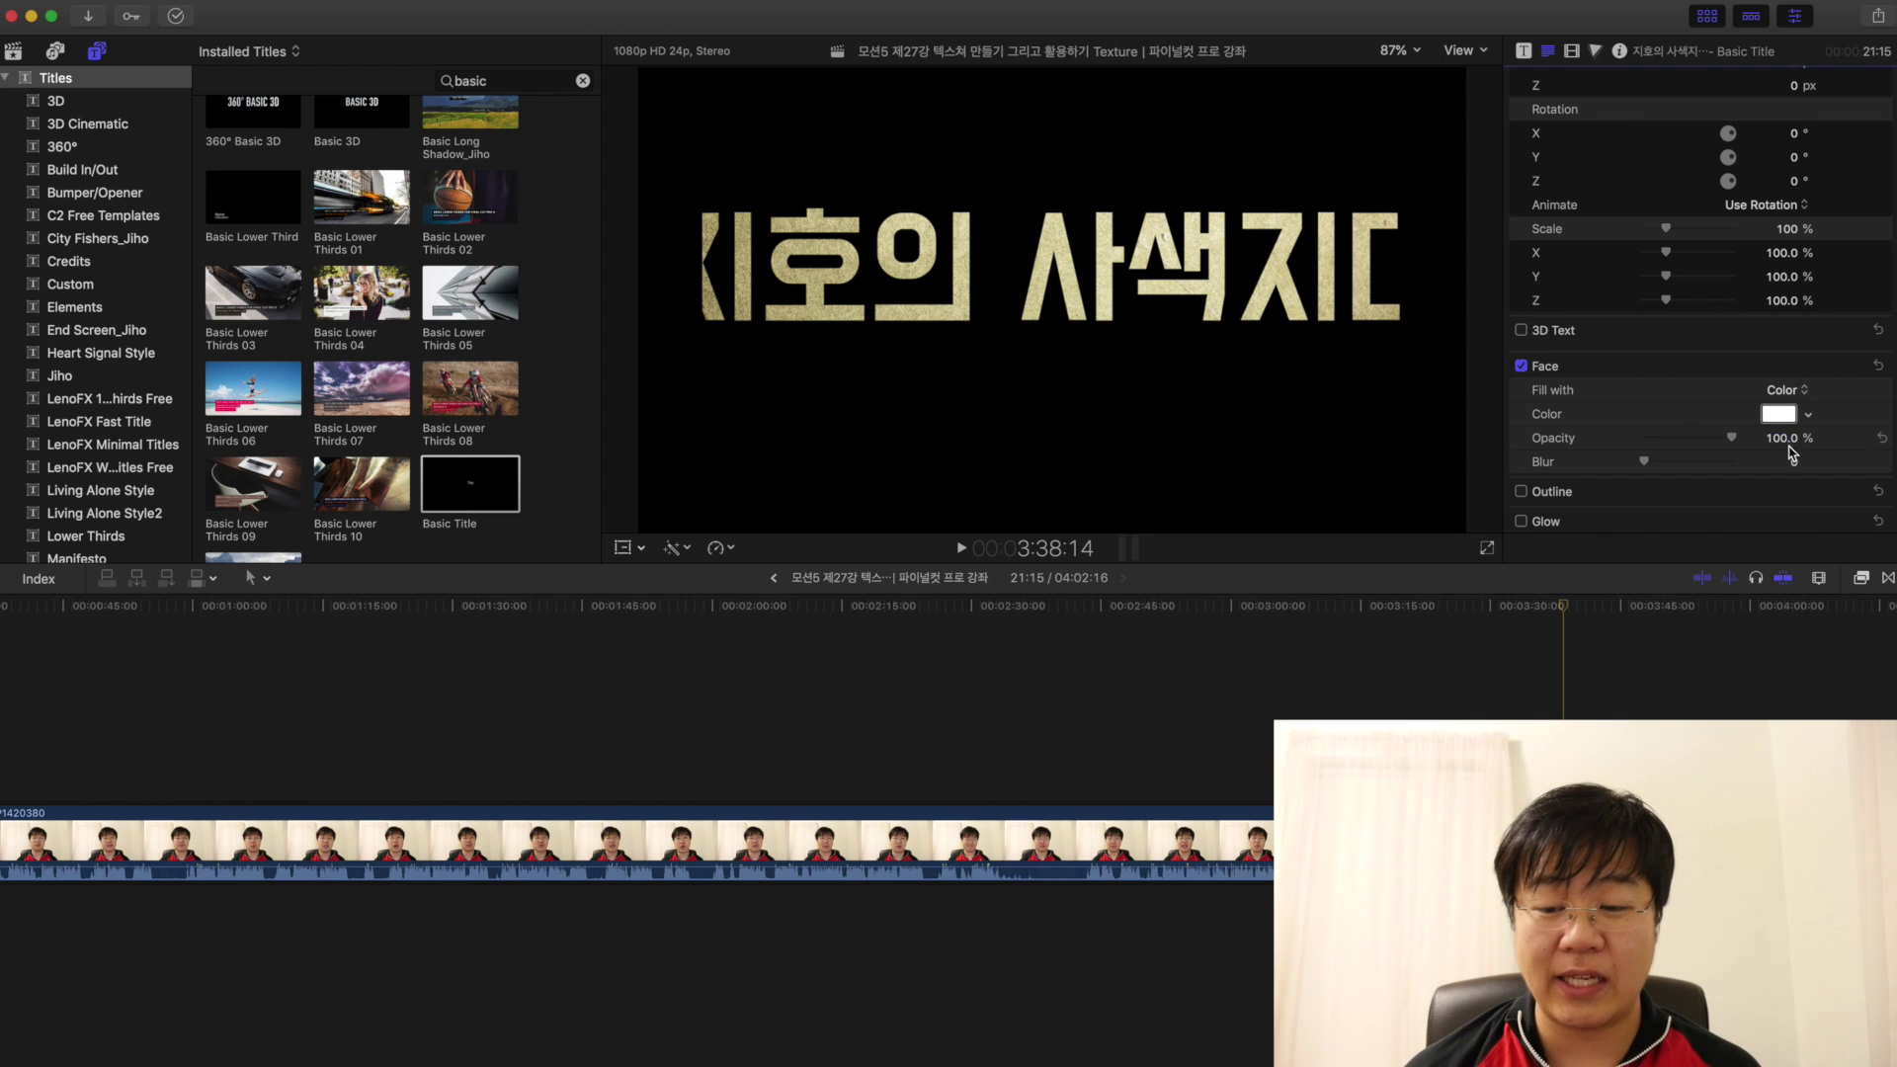
pyautogui.click(1573, 51)
pyautogui.click(1776, 110)
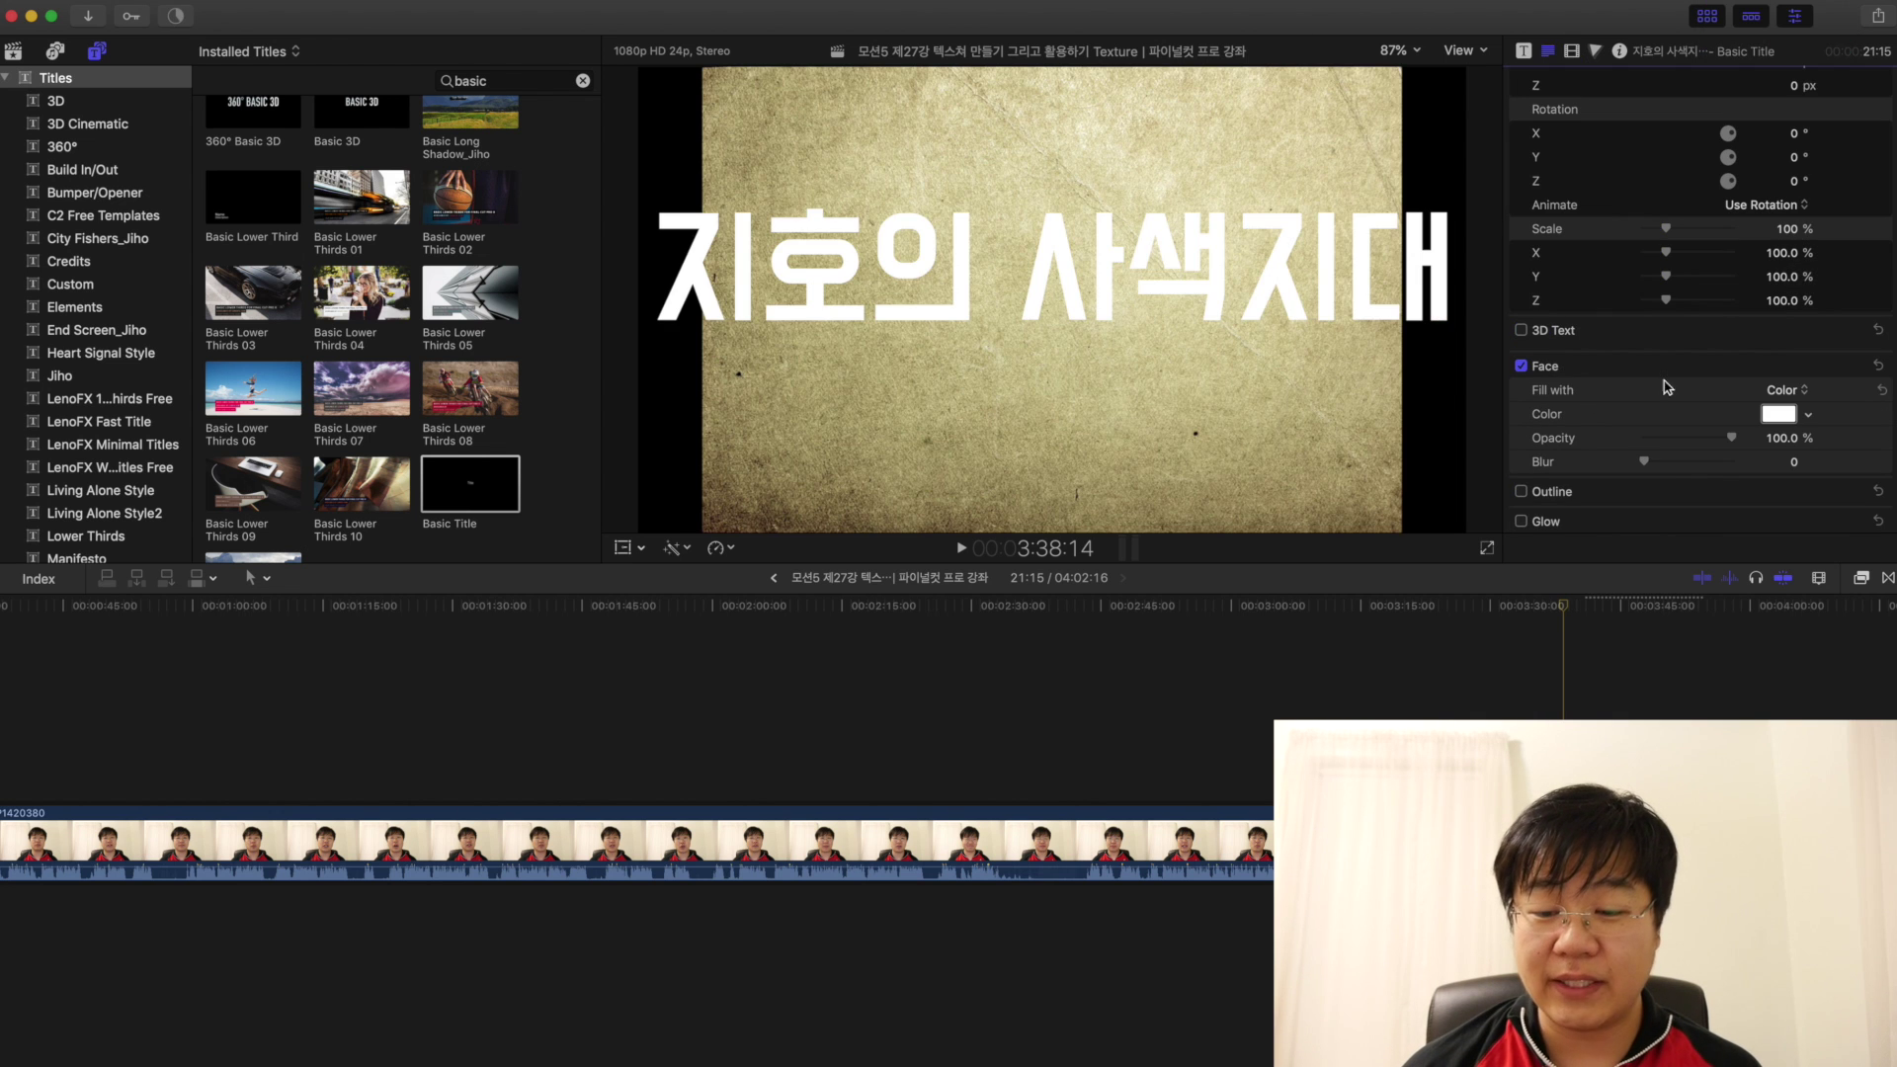
# Step: Fill the face of the title text with a gradient instead of a solid colour
pyautogui.click(1779, 414)
pyautogui.click(1618, 680)
pyautogui.click(1611, 721)
pyautogui.click(1783, 390)
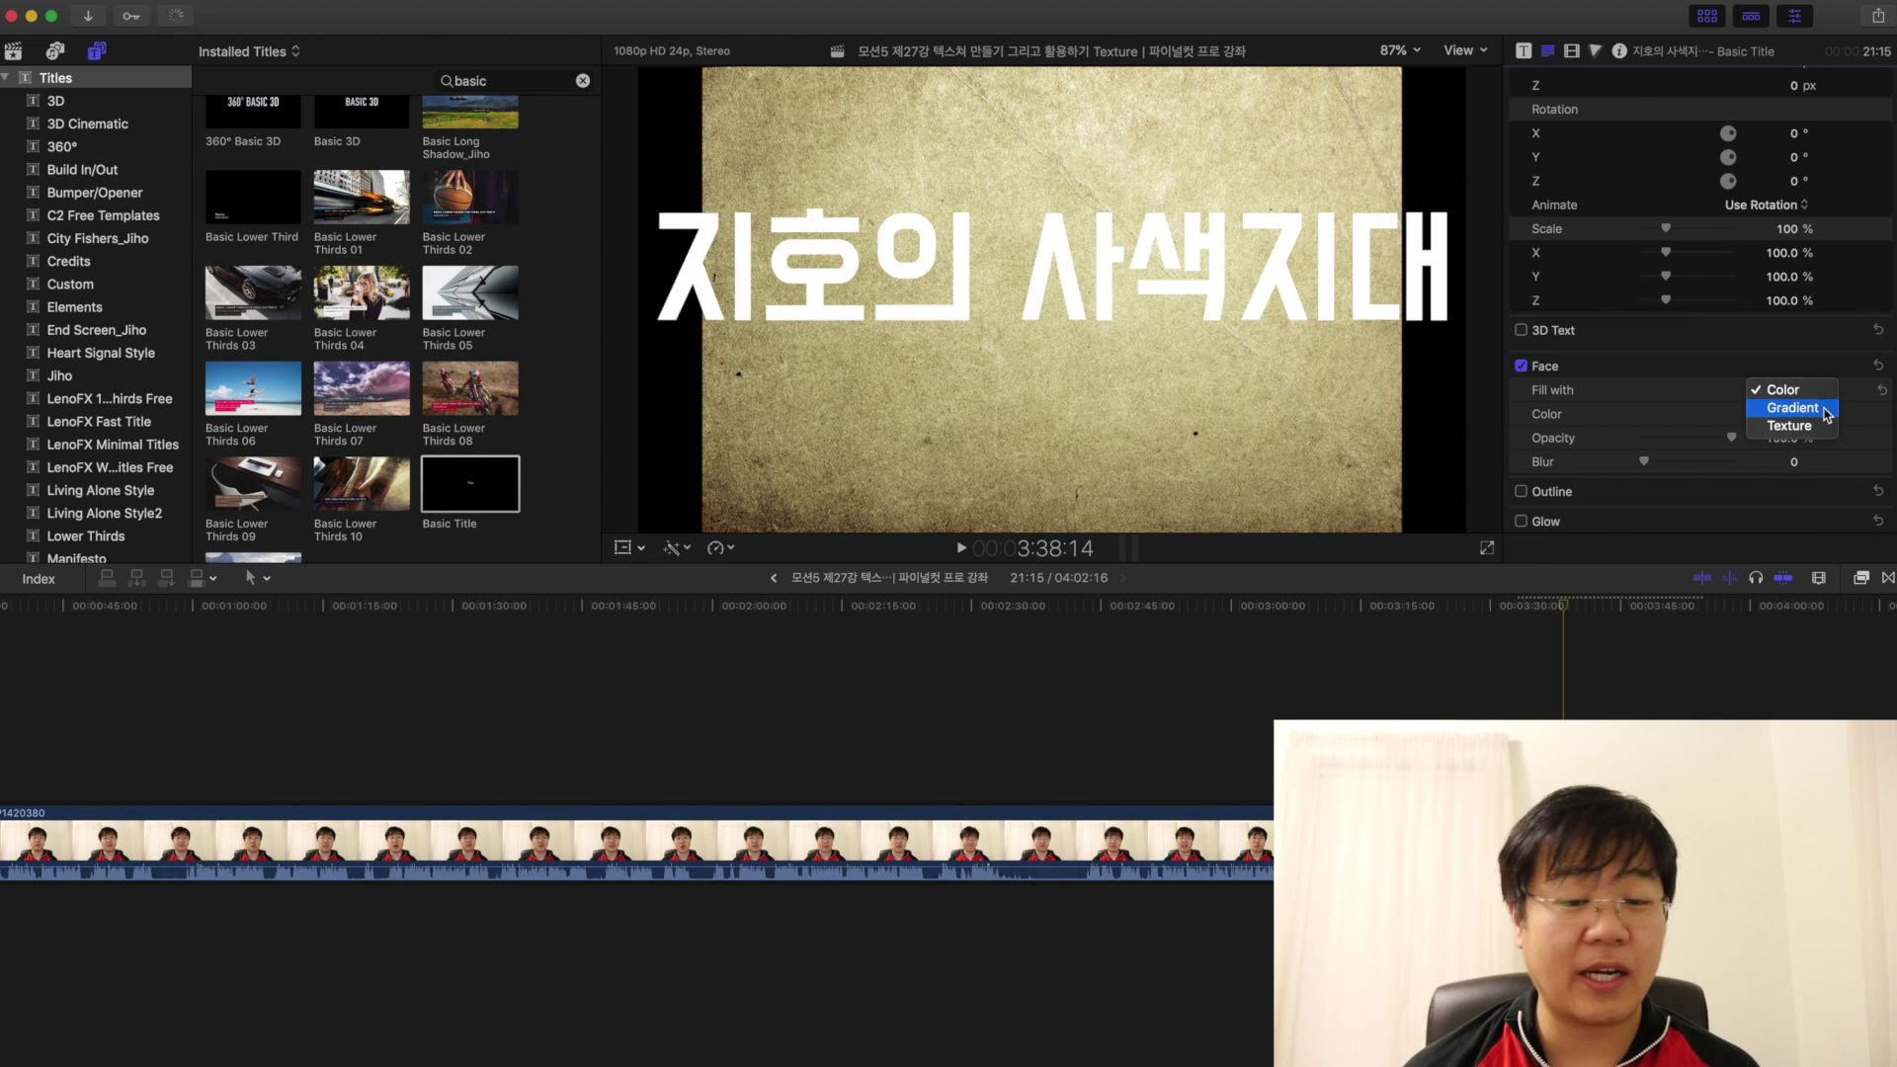
pyautogui.click(1794, 408)
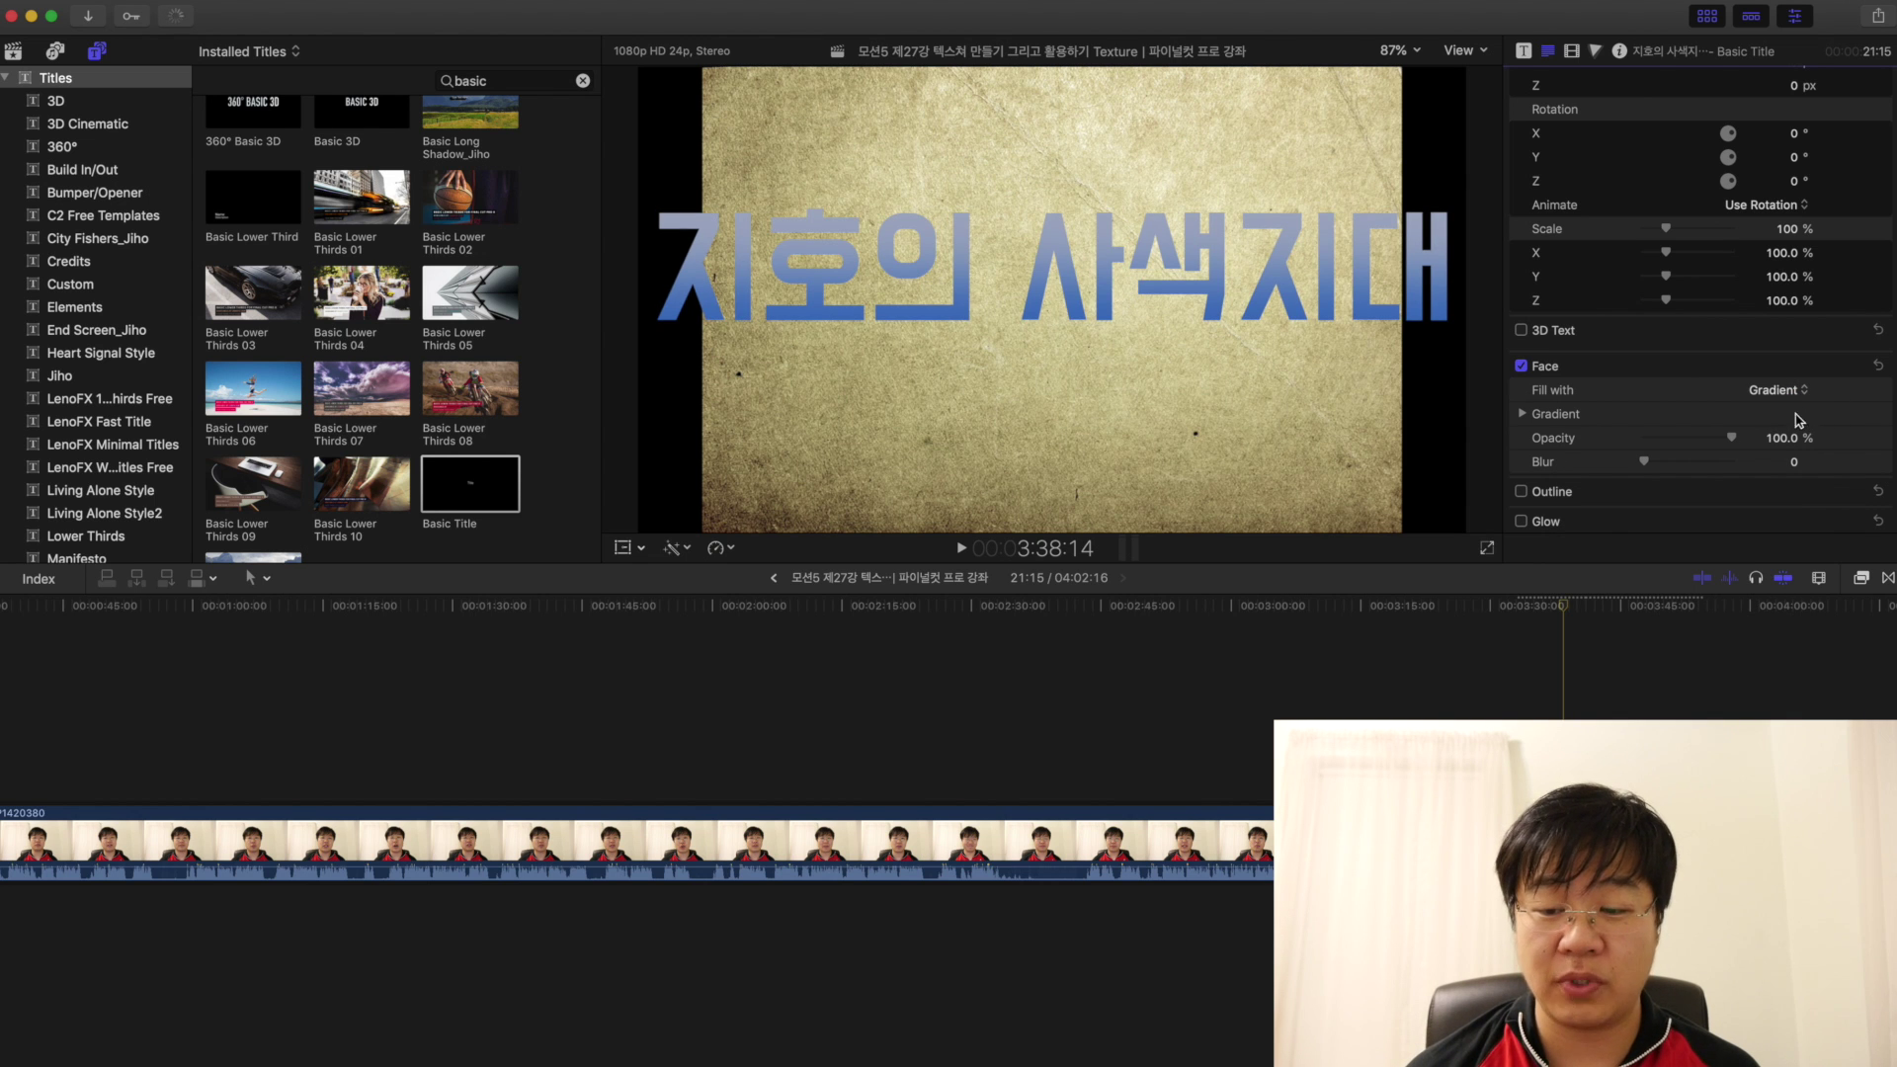
# Step: Set the title text's Face fill to Texture and check the available fill options
pyautogui.click(1778, 390)
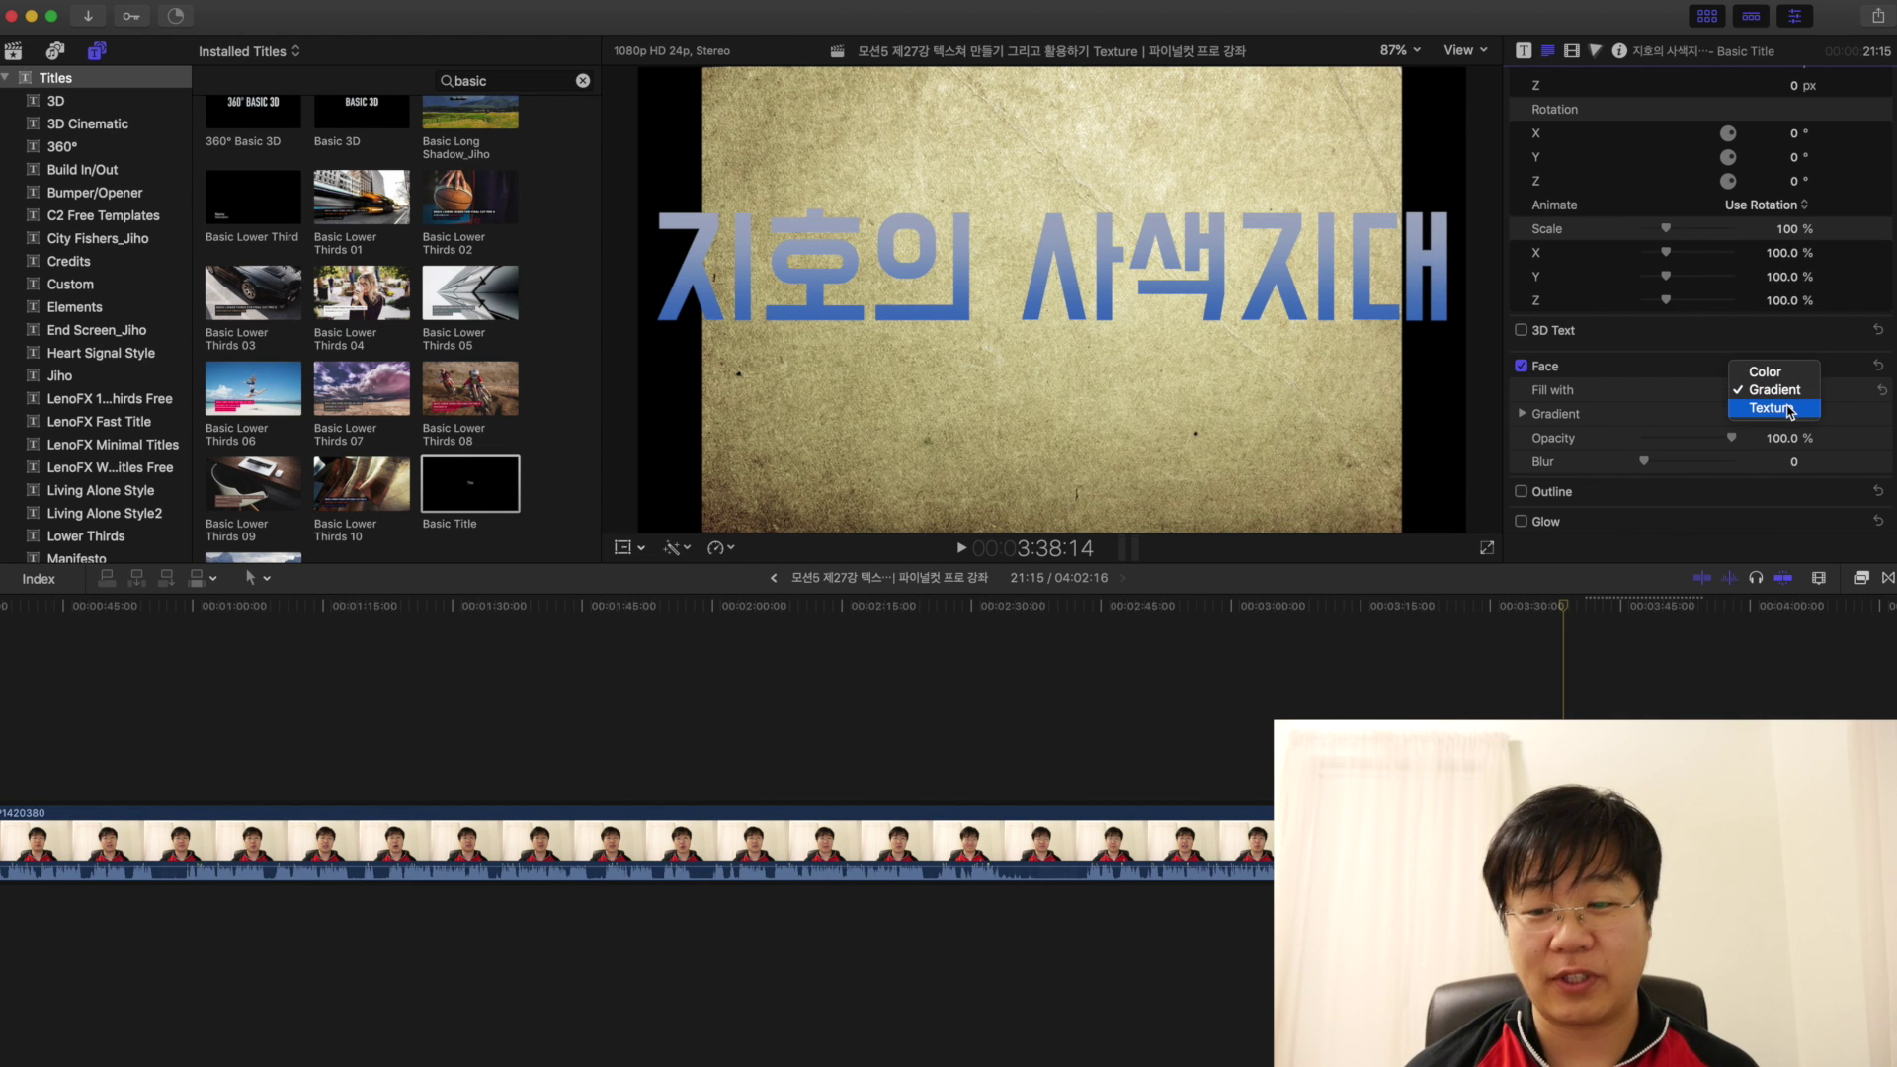
pyautogui.click(1790, 409)
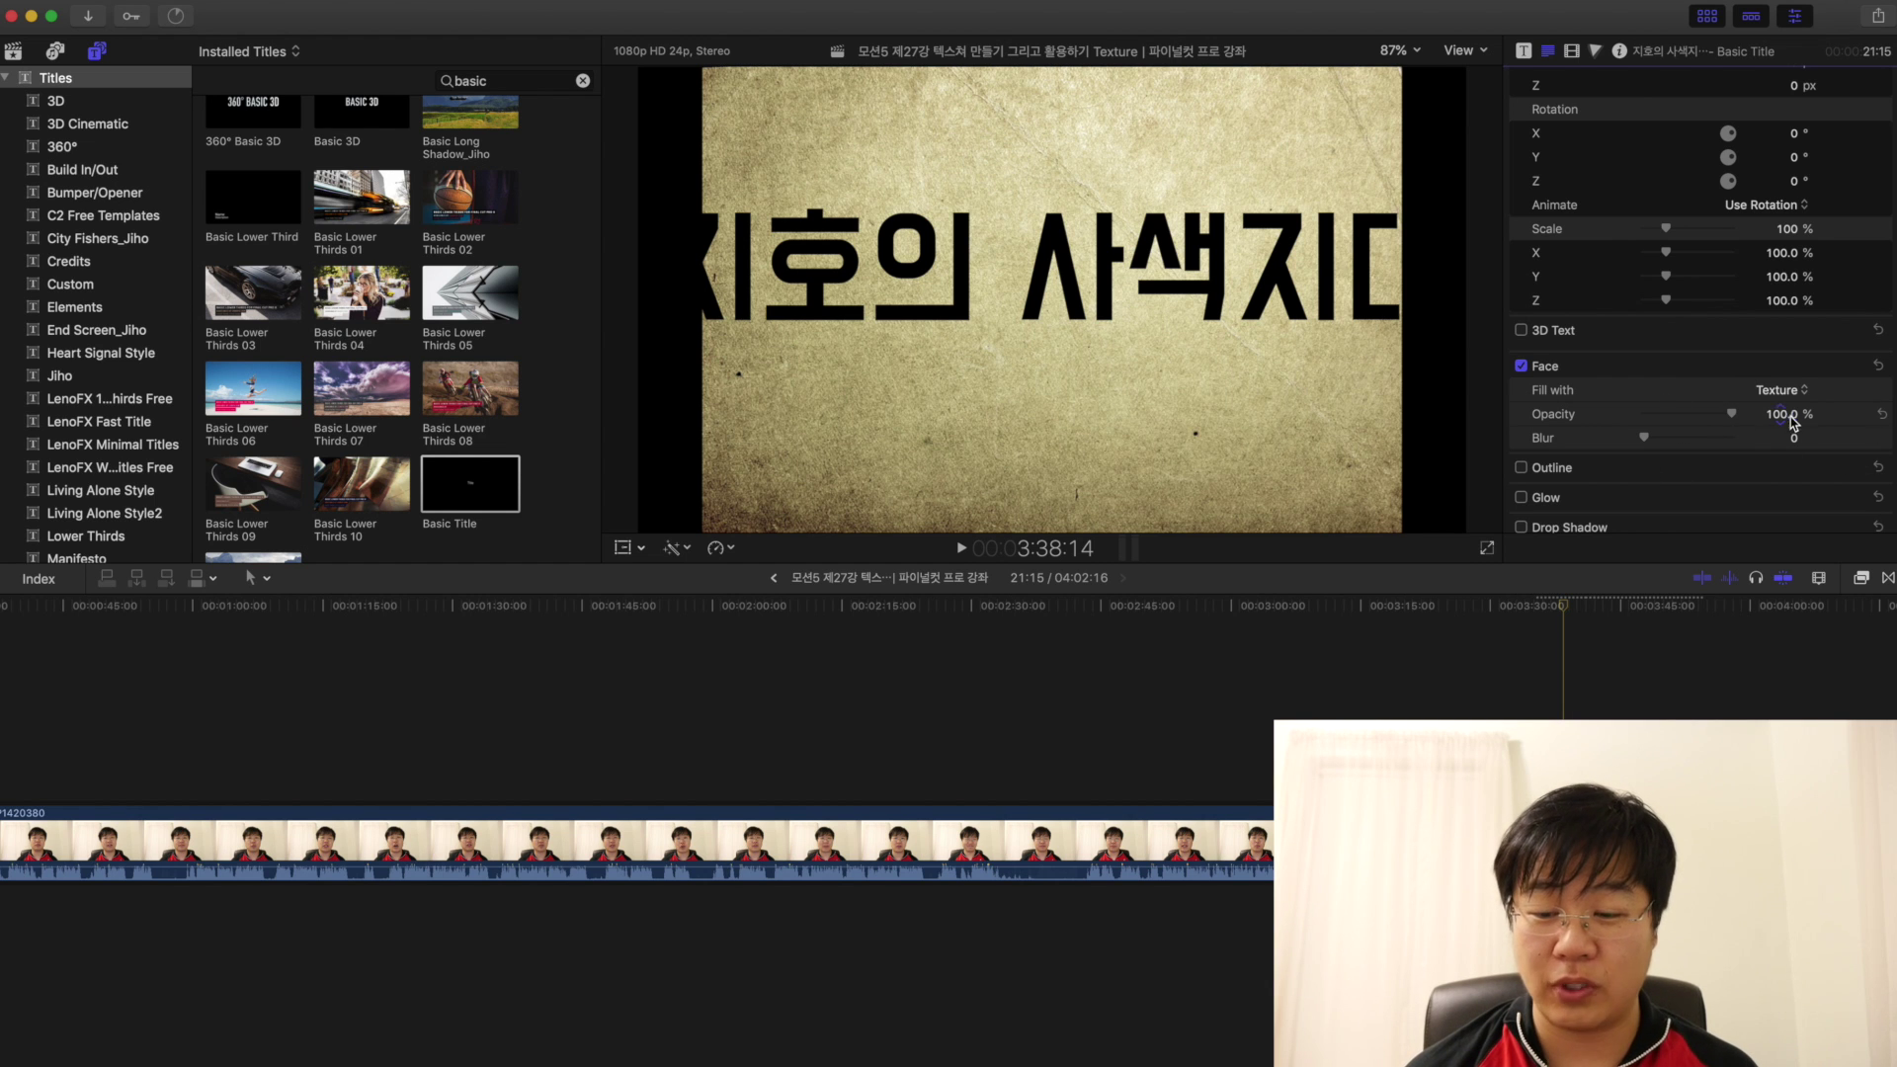
pyautogui.click(1779, 390)
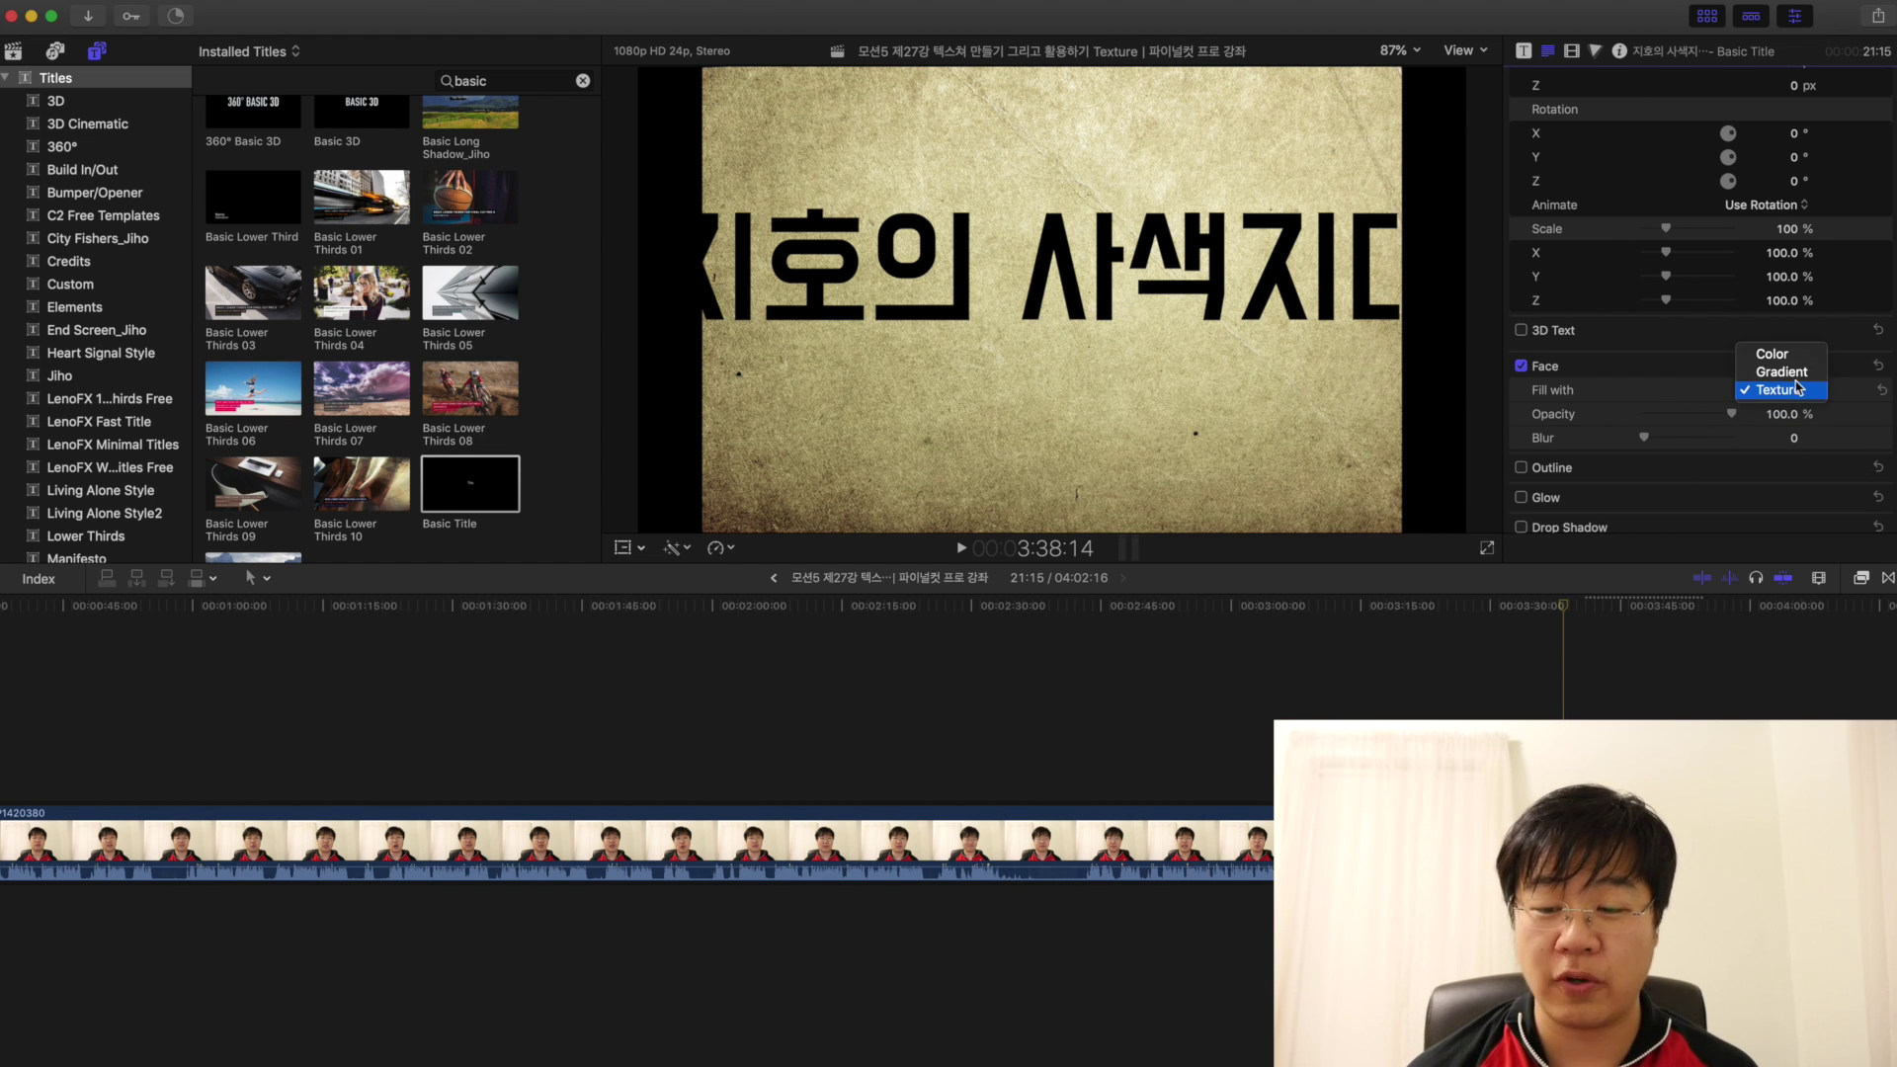
pyautogui.click(1779, 403)
pyautogui.click(1794, 395)
pyautogui.click(1794, 407)
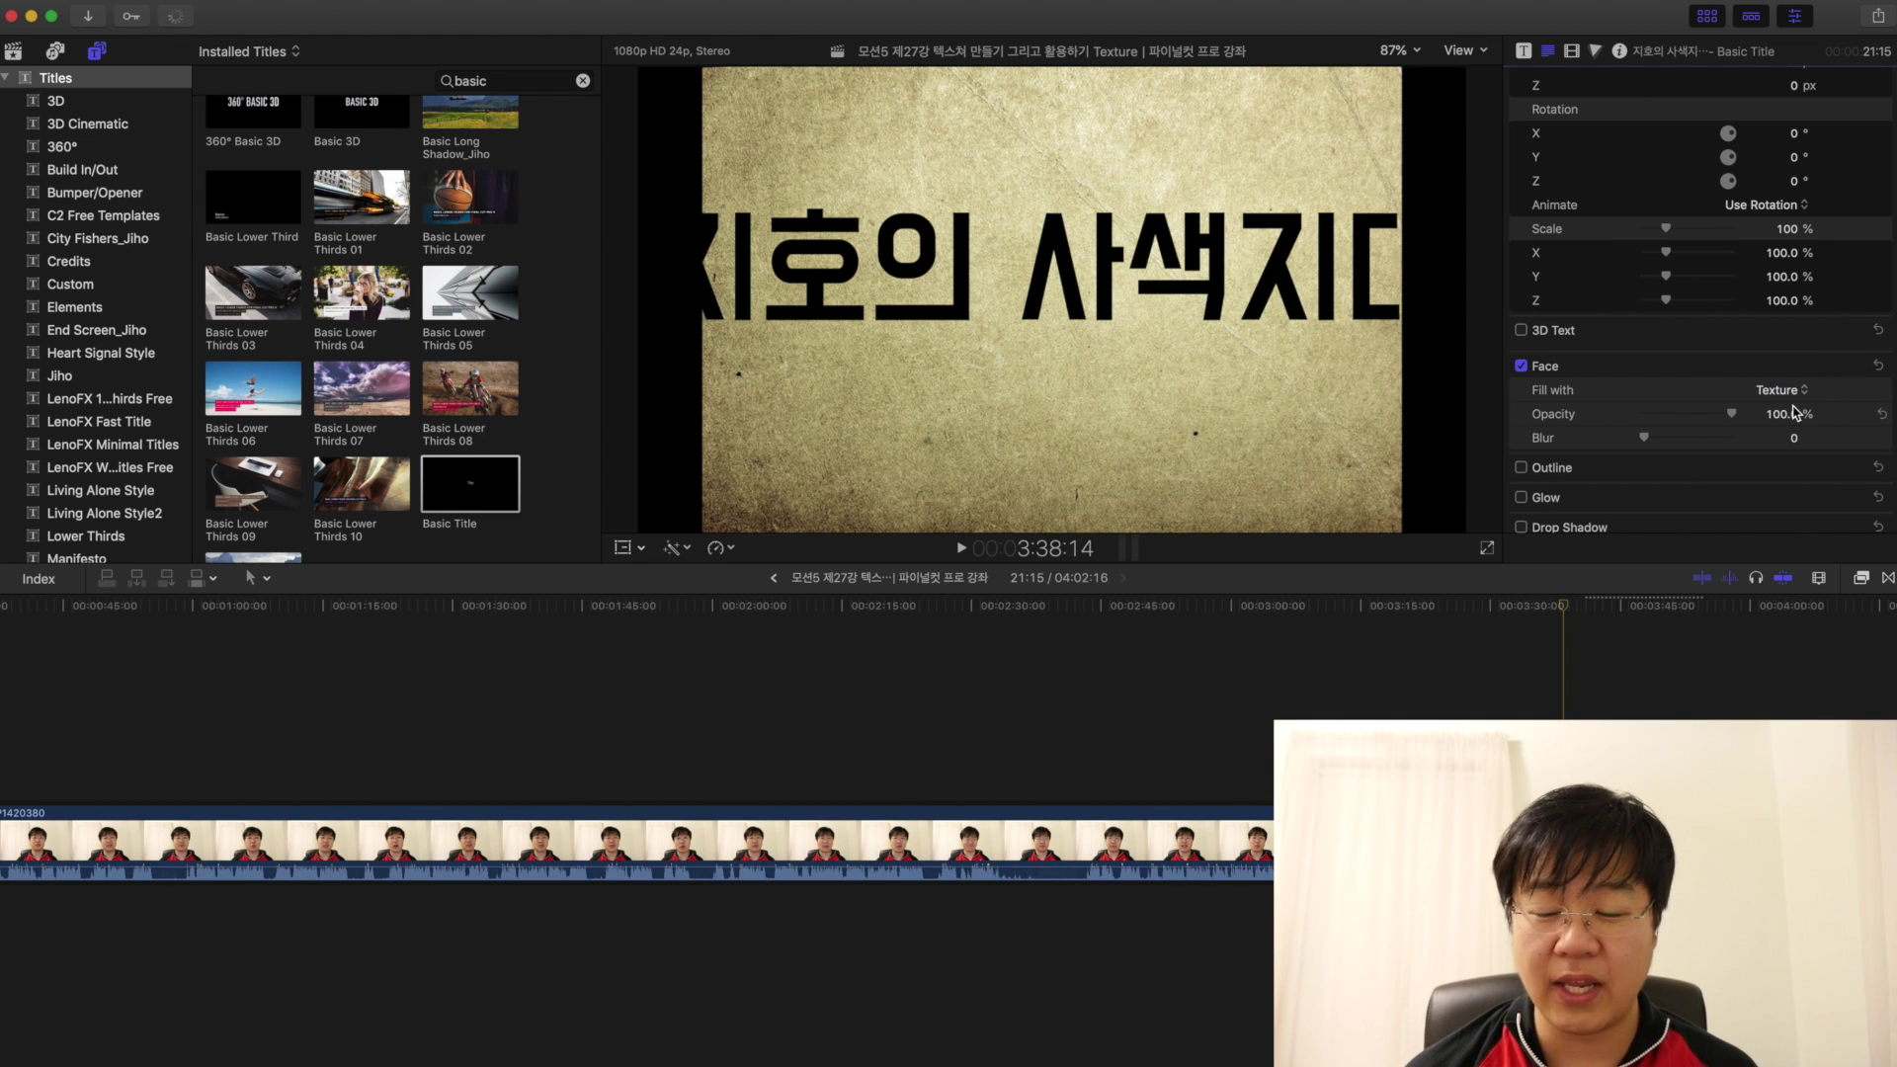
# Step: Apply the Antique 2D style to the title text and set its size to 162
pyautogui.scroll(10, 1796, 413)
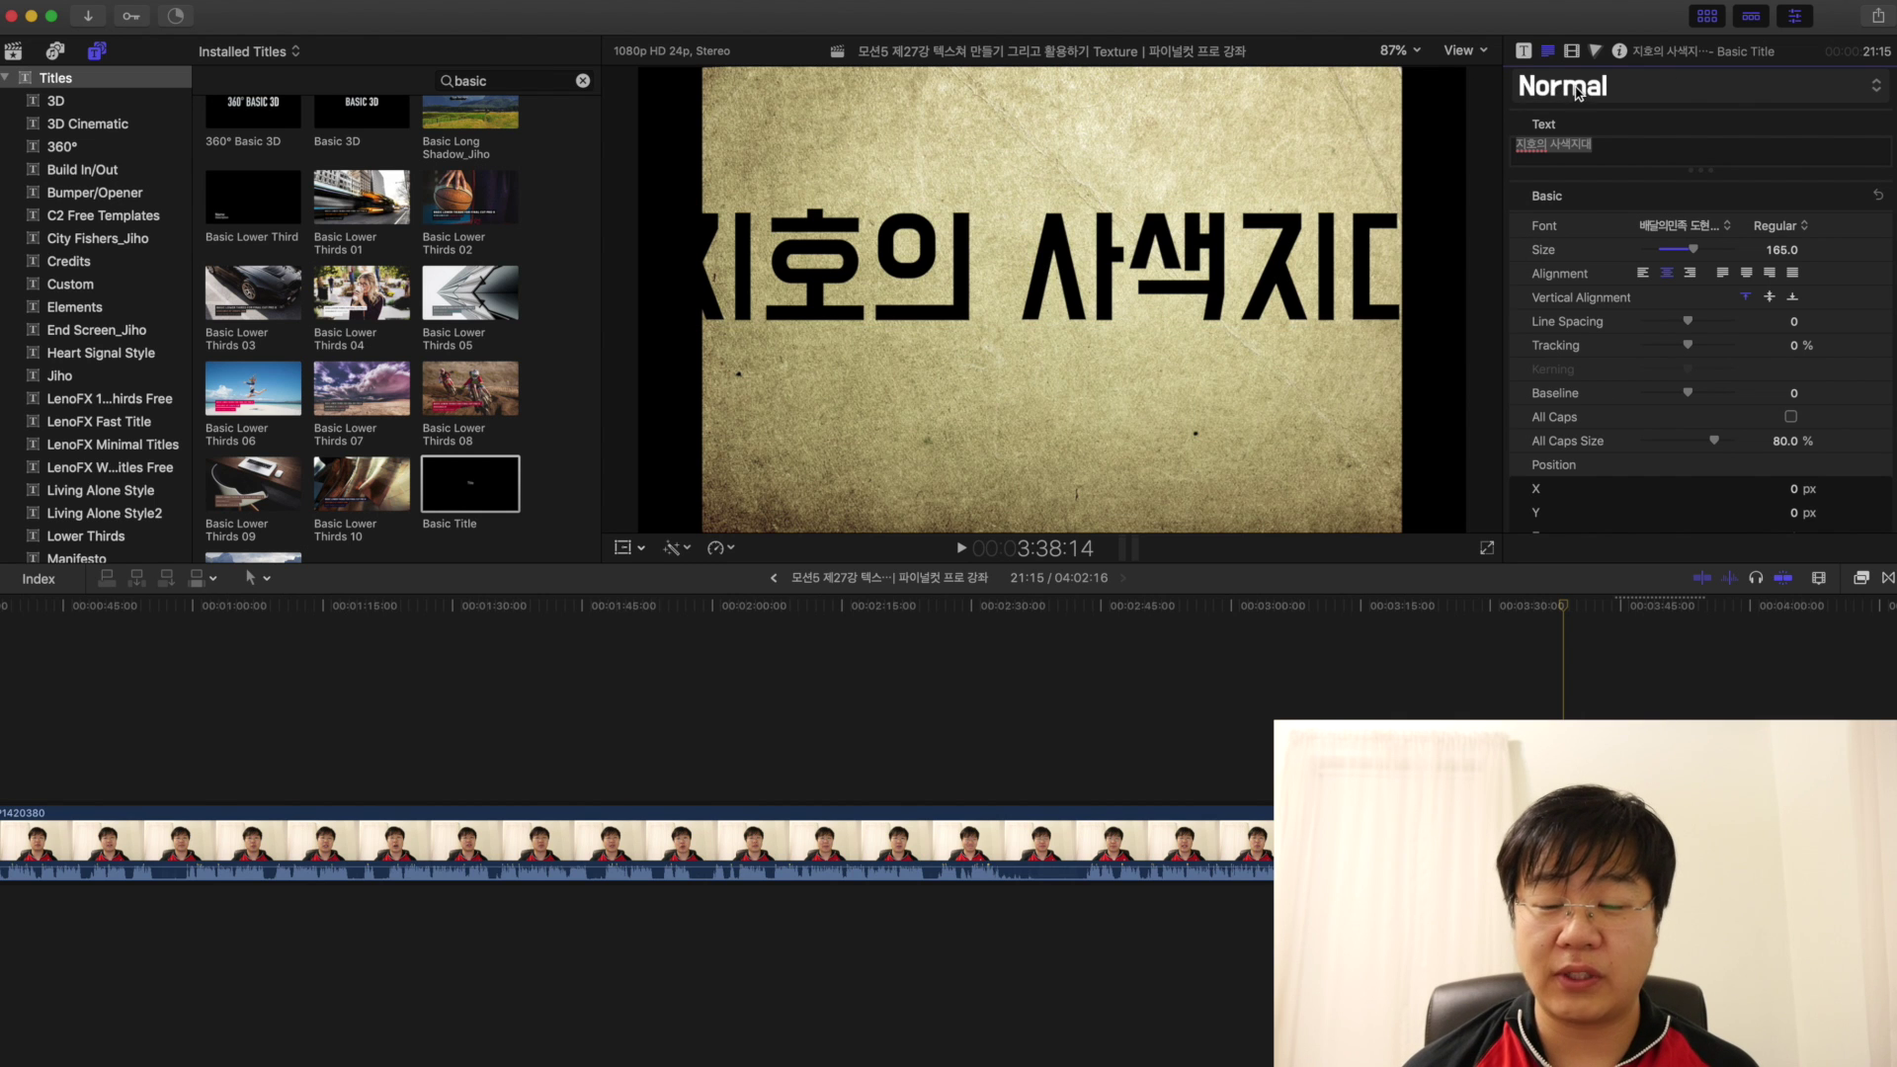
pyautogui.click(1653, 89)
pyautogui.moveTo(1658, 152)
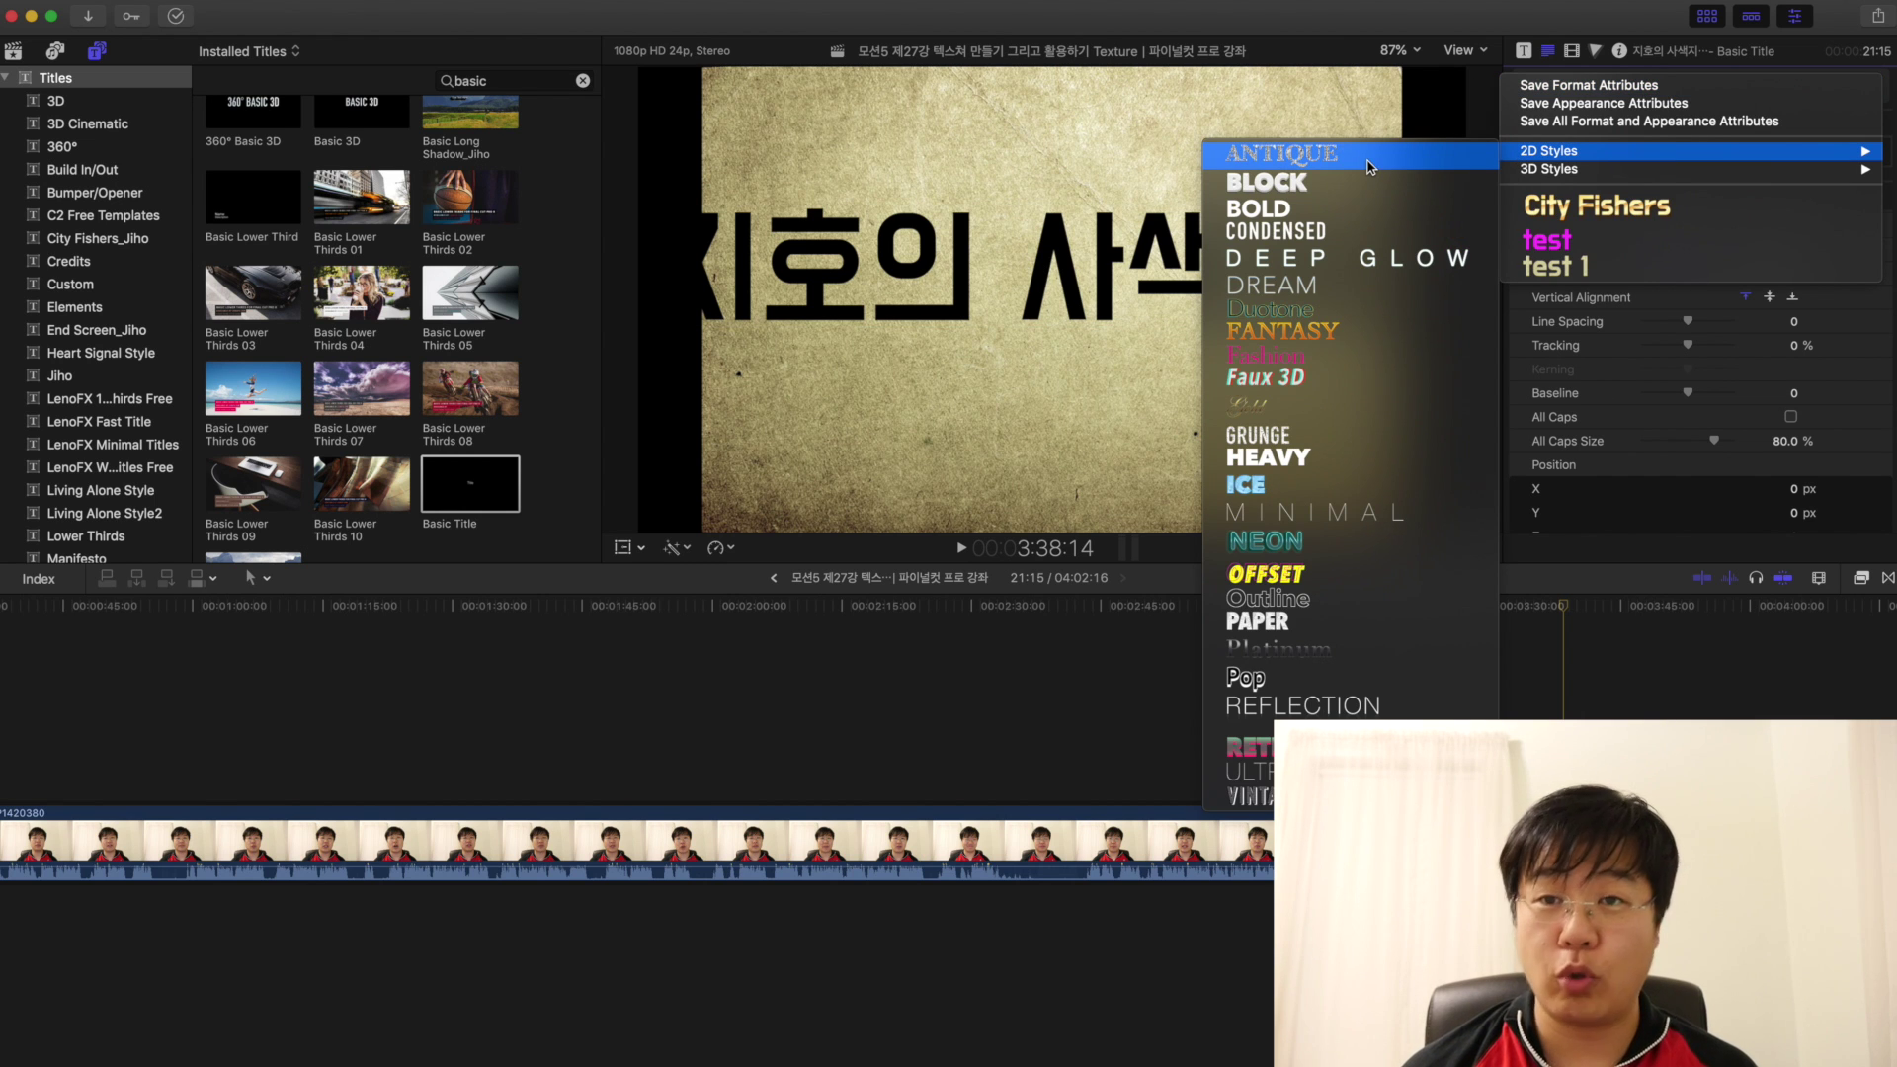
pyautogui.click(1370, 166)
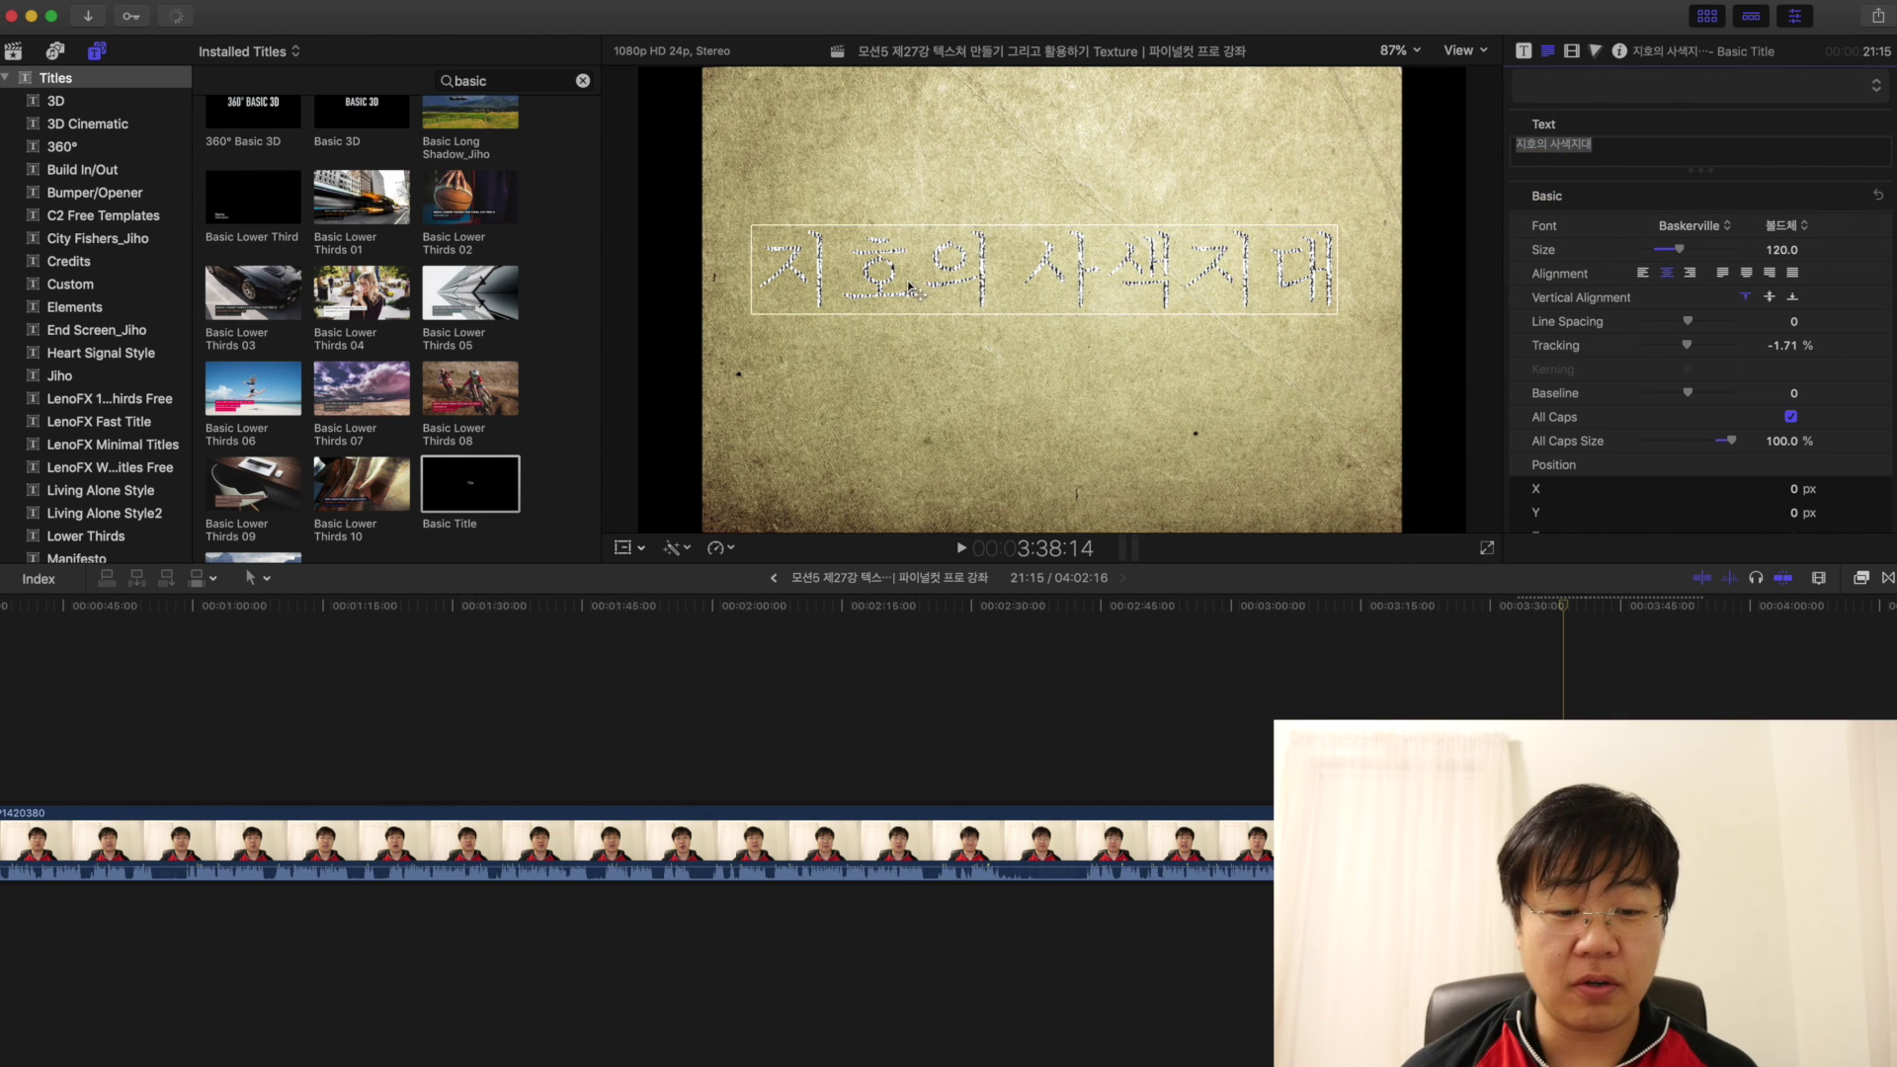
pyautogui.moveTo(1680, 251); pyautogui.dragTo(1695, 257)
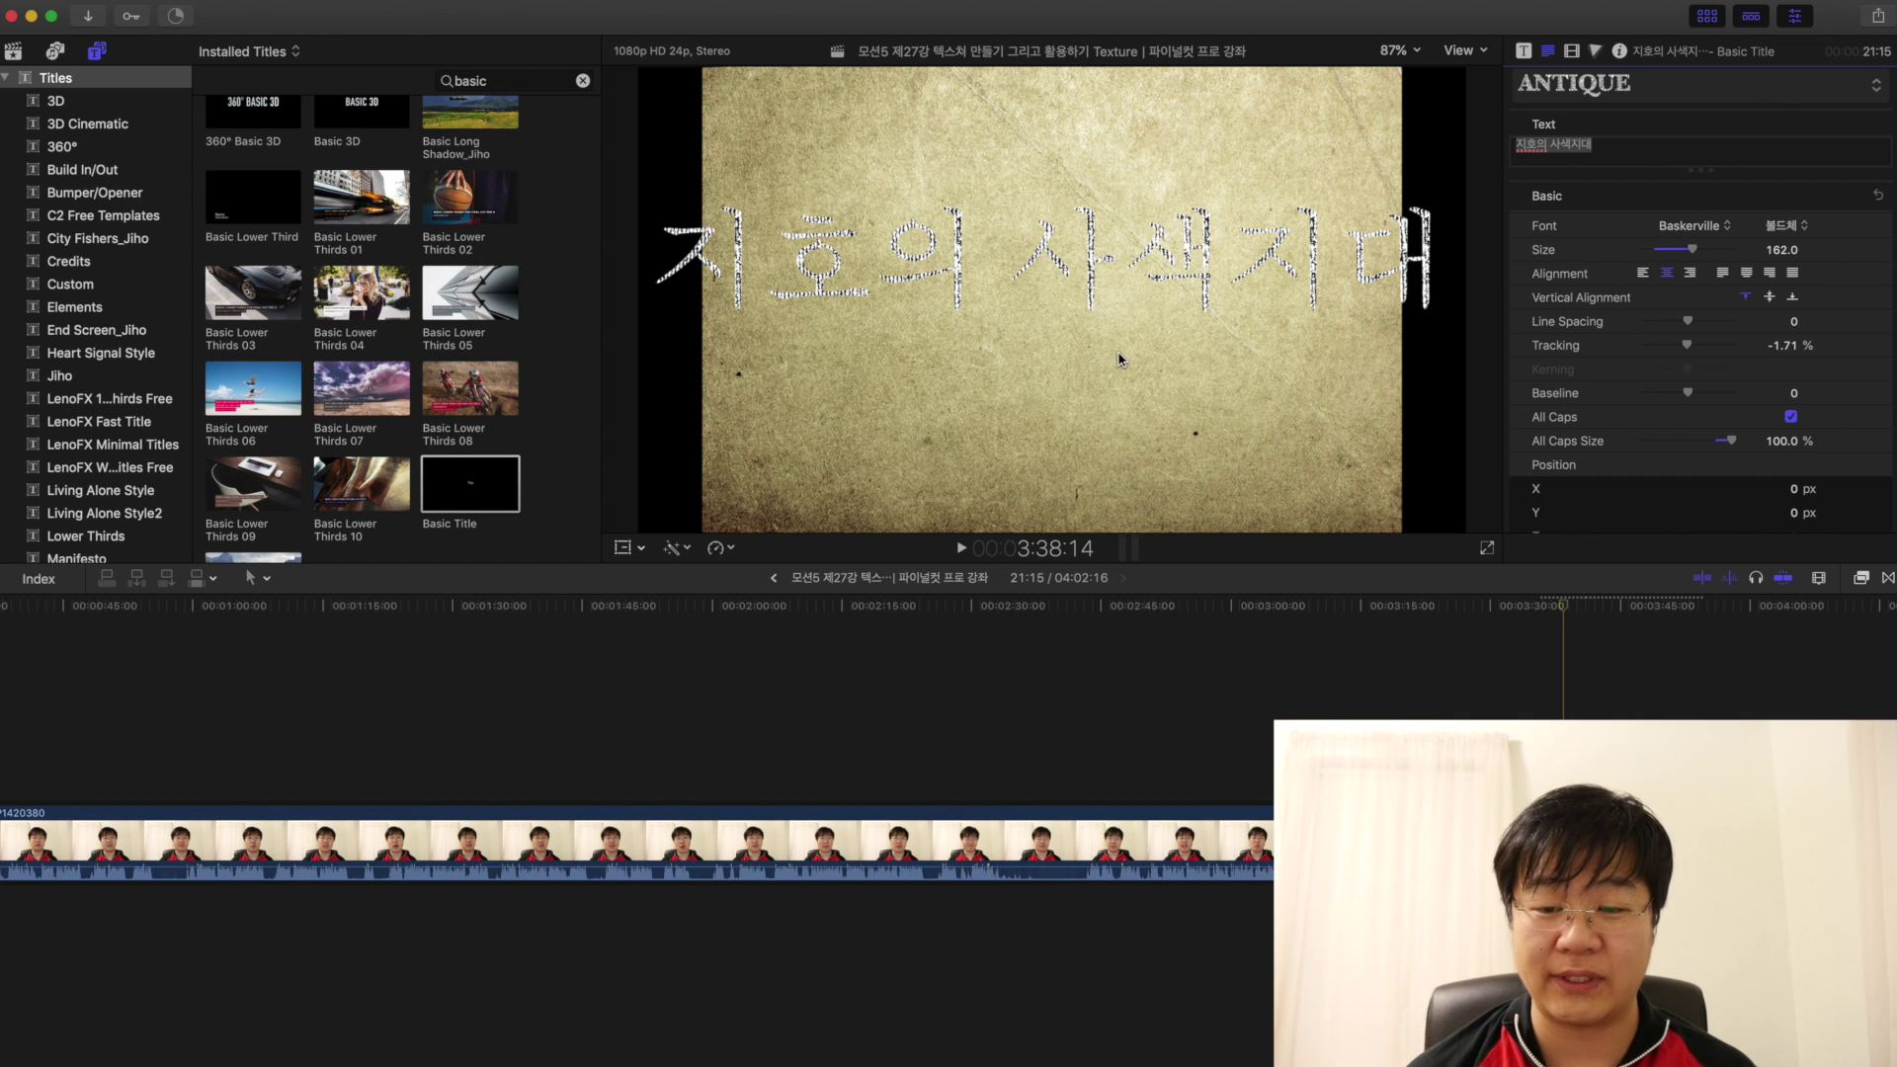
# Step: Switch the Antique text's Face fill to Color, to Gradient and back to Texture to compare the fills
pyautogui.scroll(-8, 1727, 375)
pyautogui.click(1854, 432)
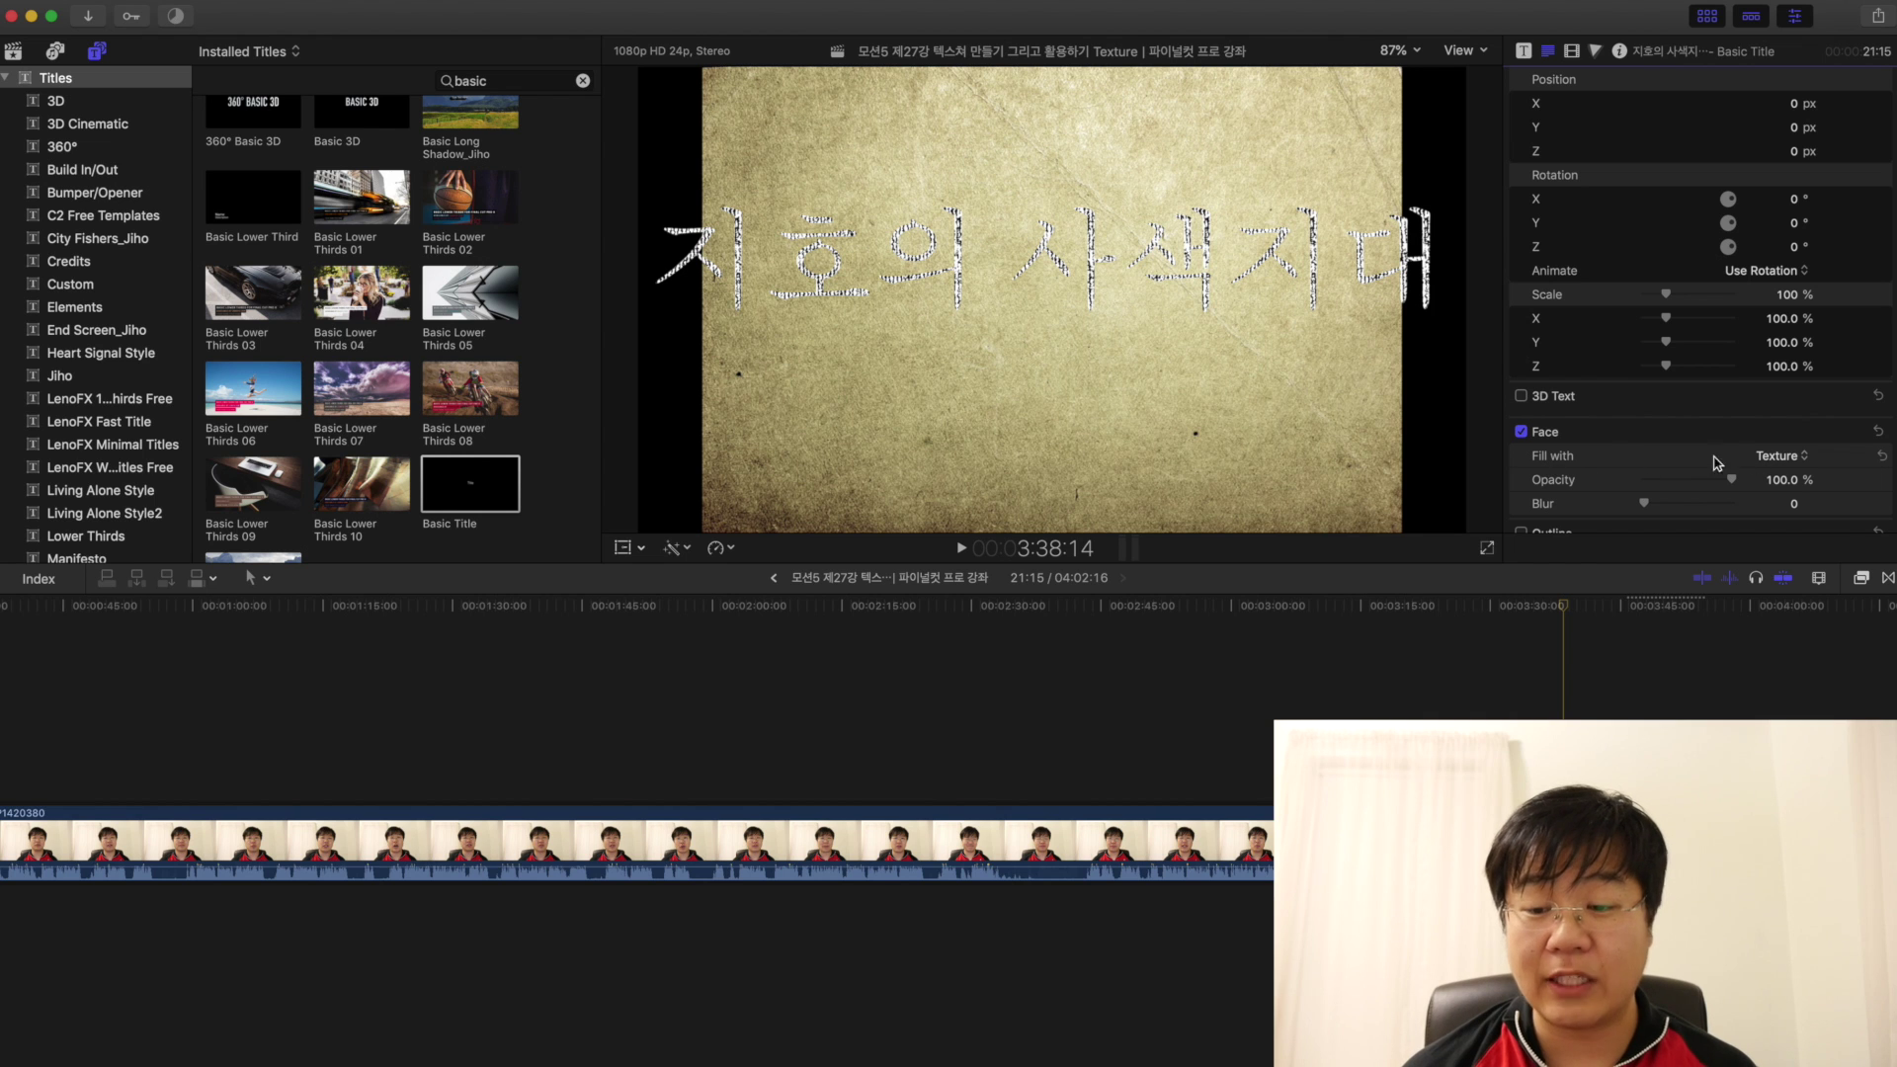
pyautogui.click(1784, 461)
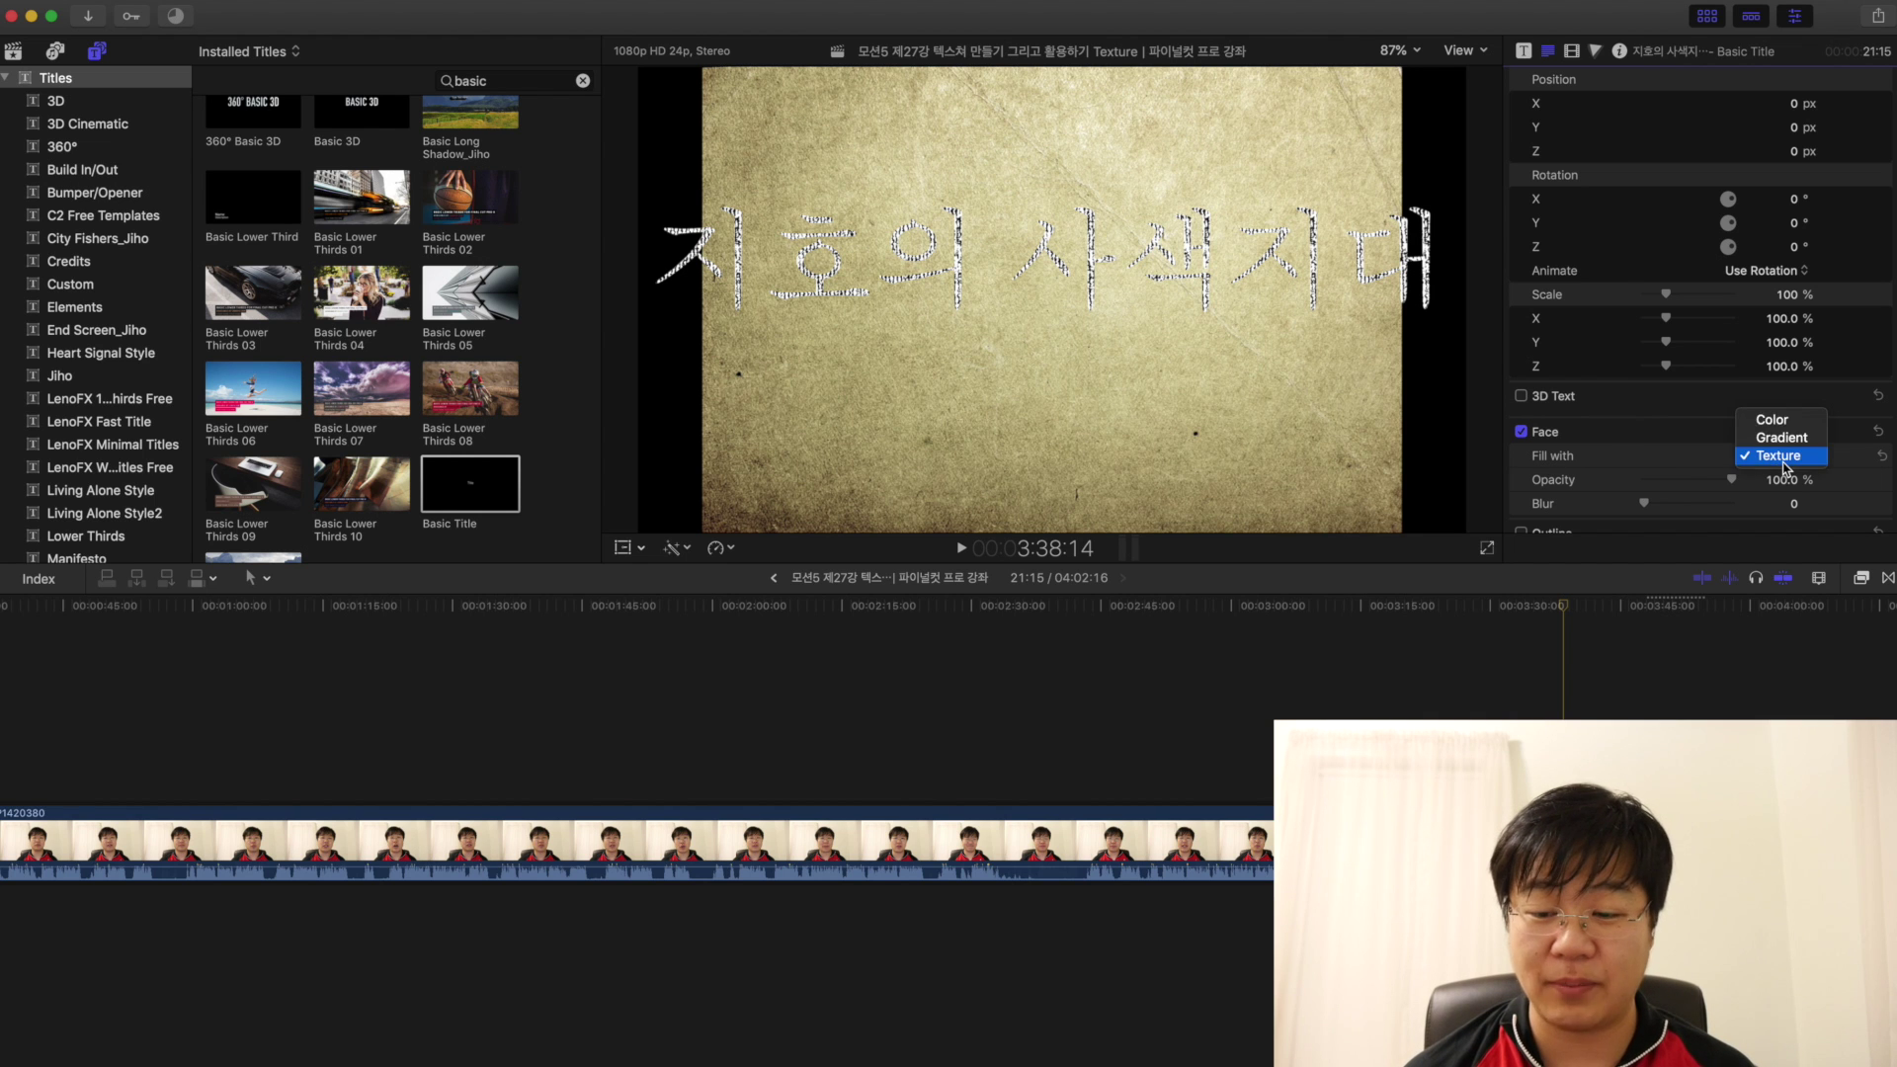
pyautogui.click(1787, 422)
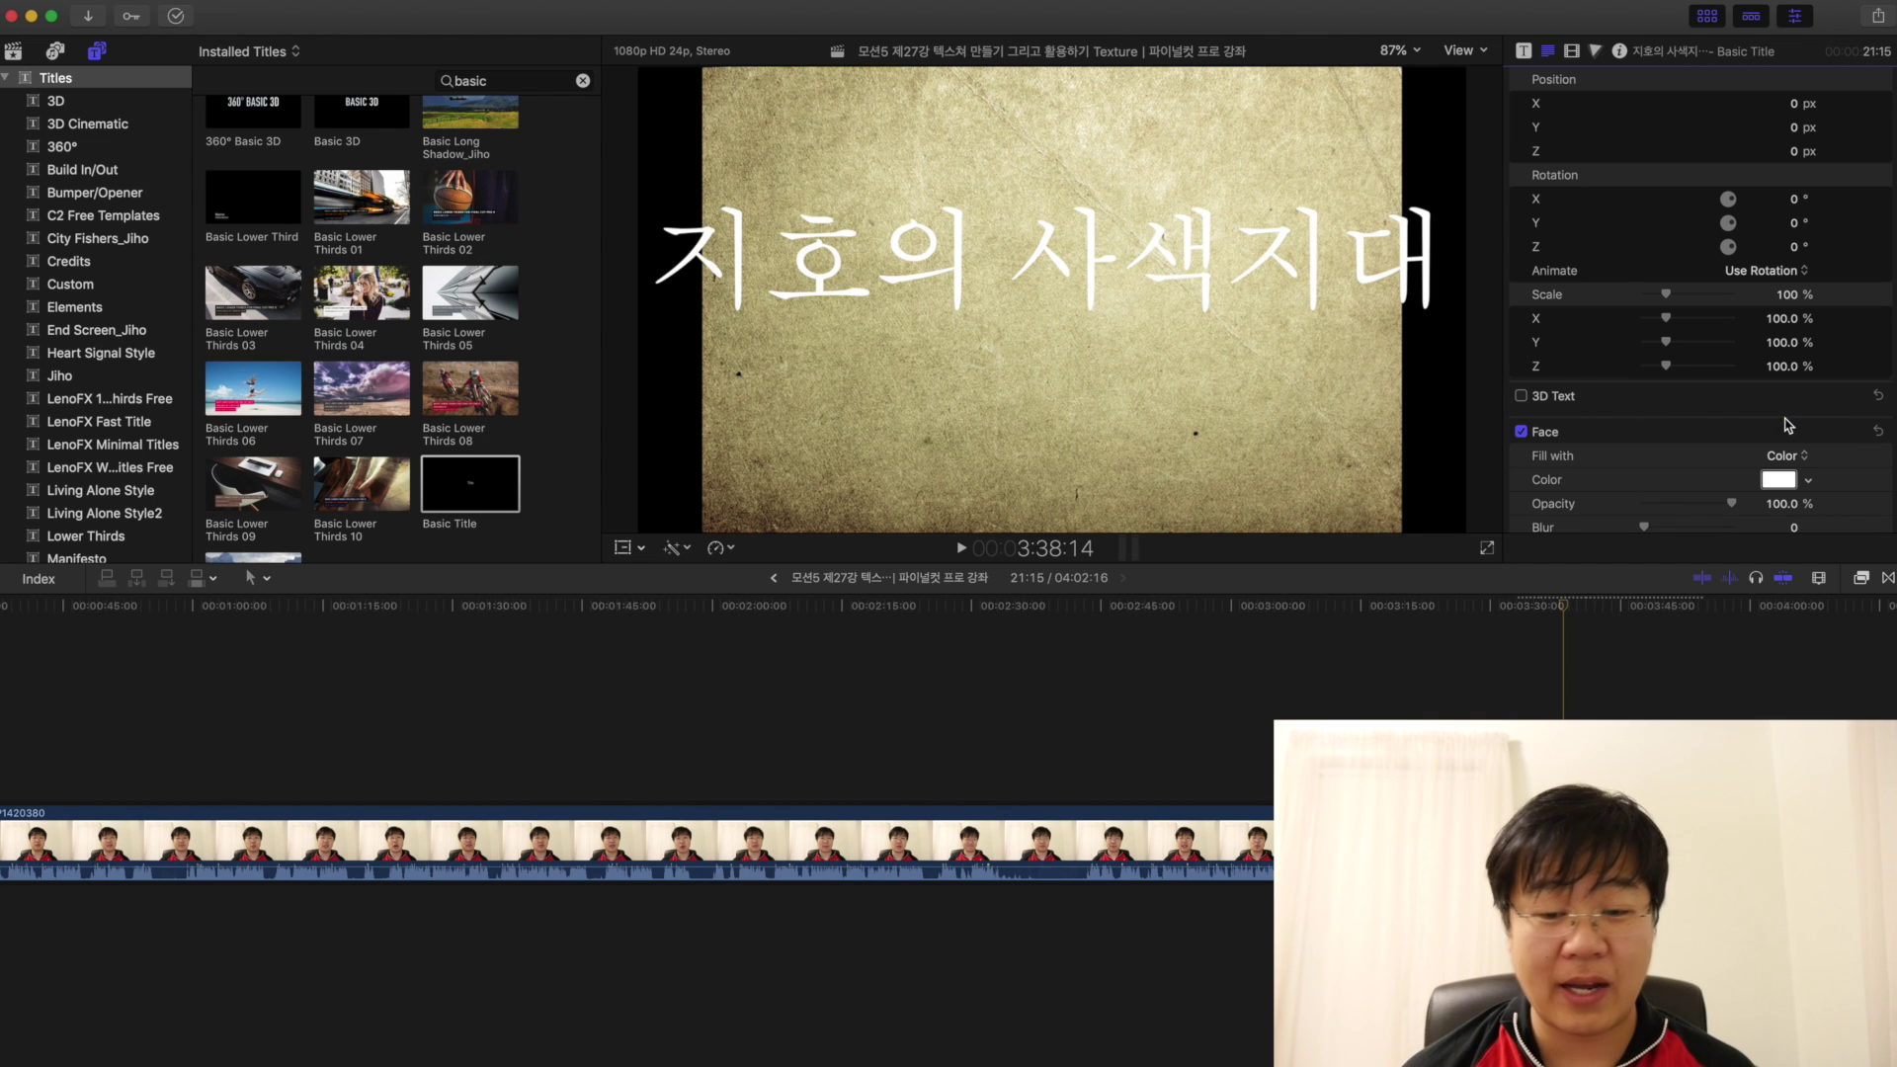
pyautogui.click(1789, 458)
pyautogui.click(1788, 473)
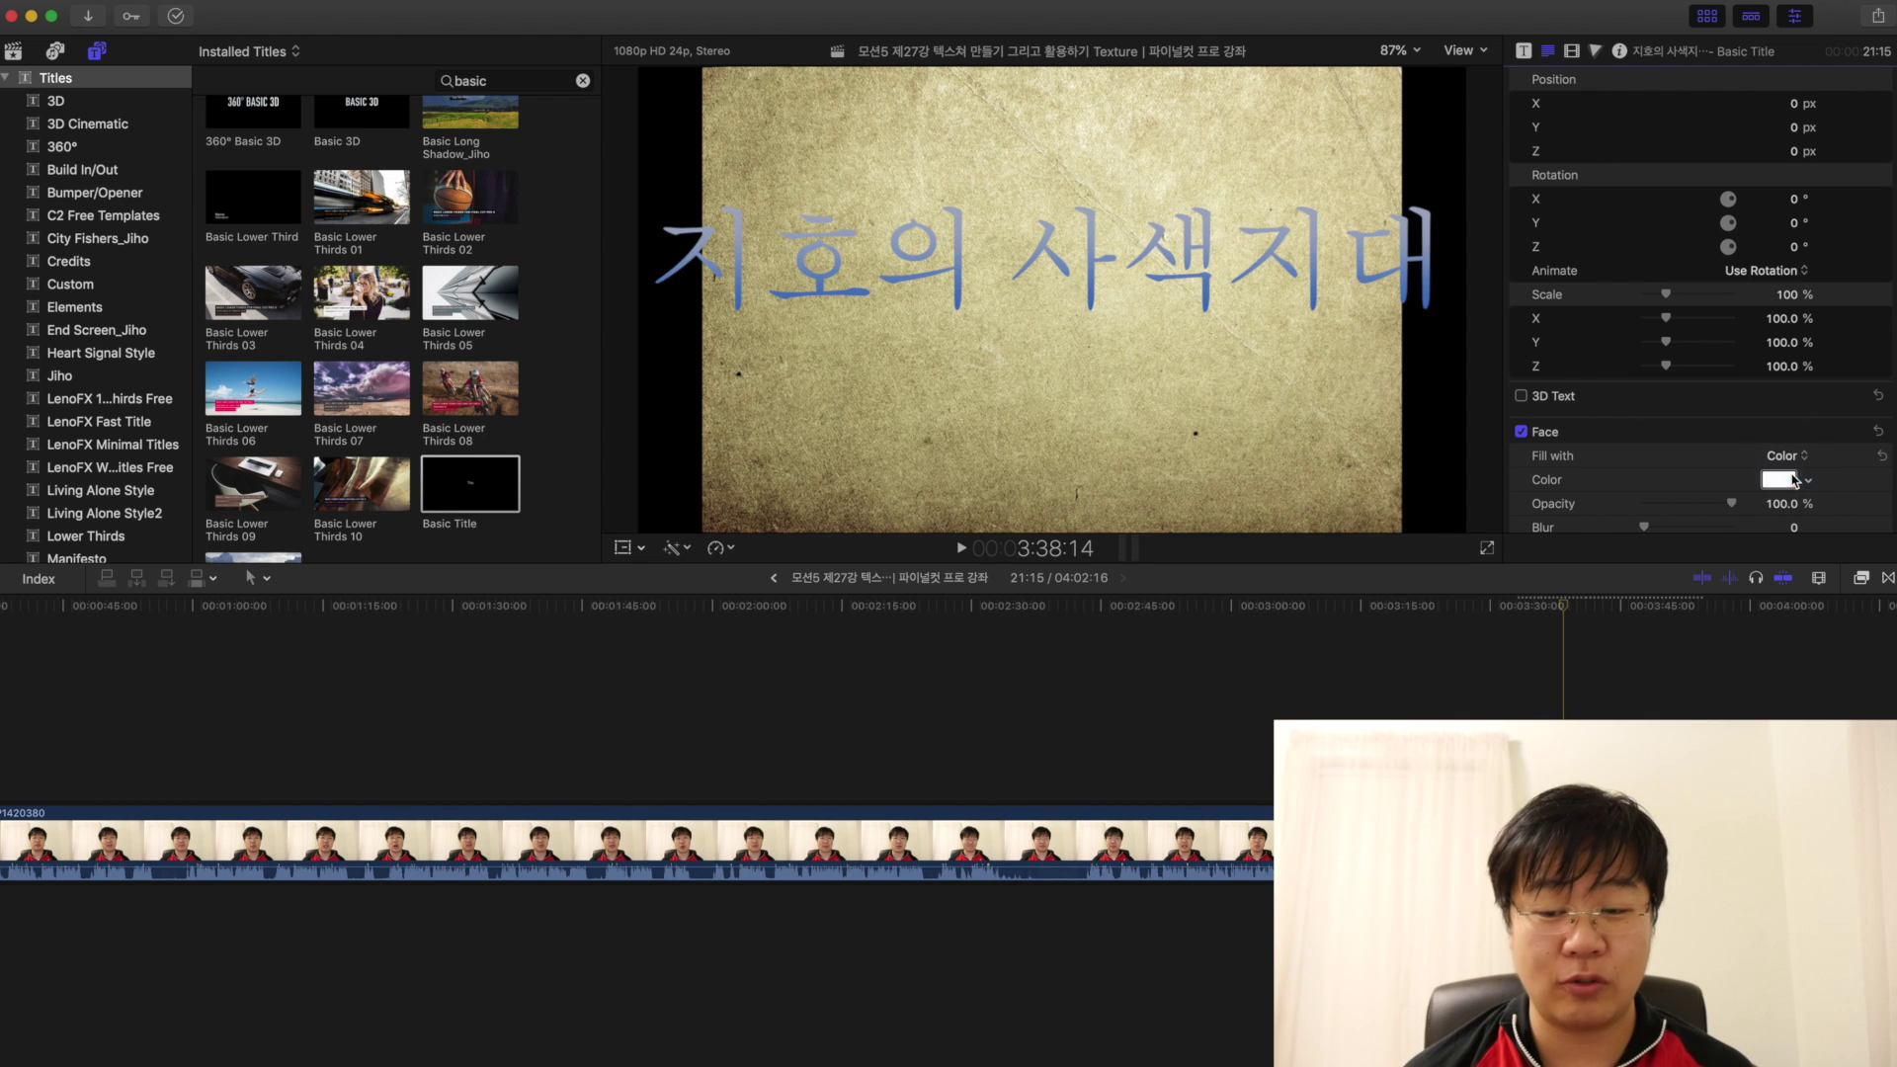
pyautogui.click(1788, 458)
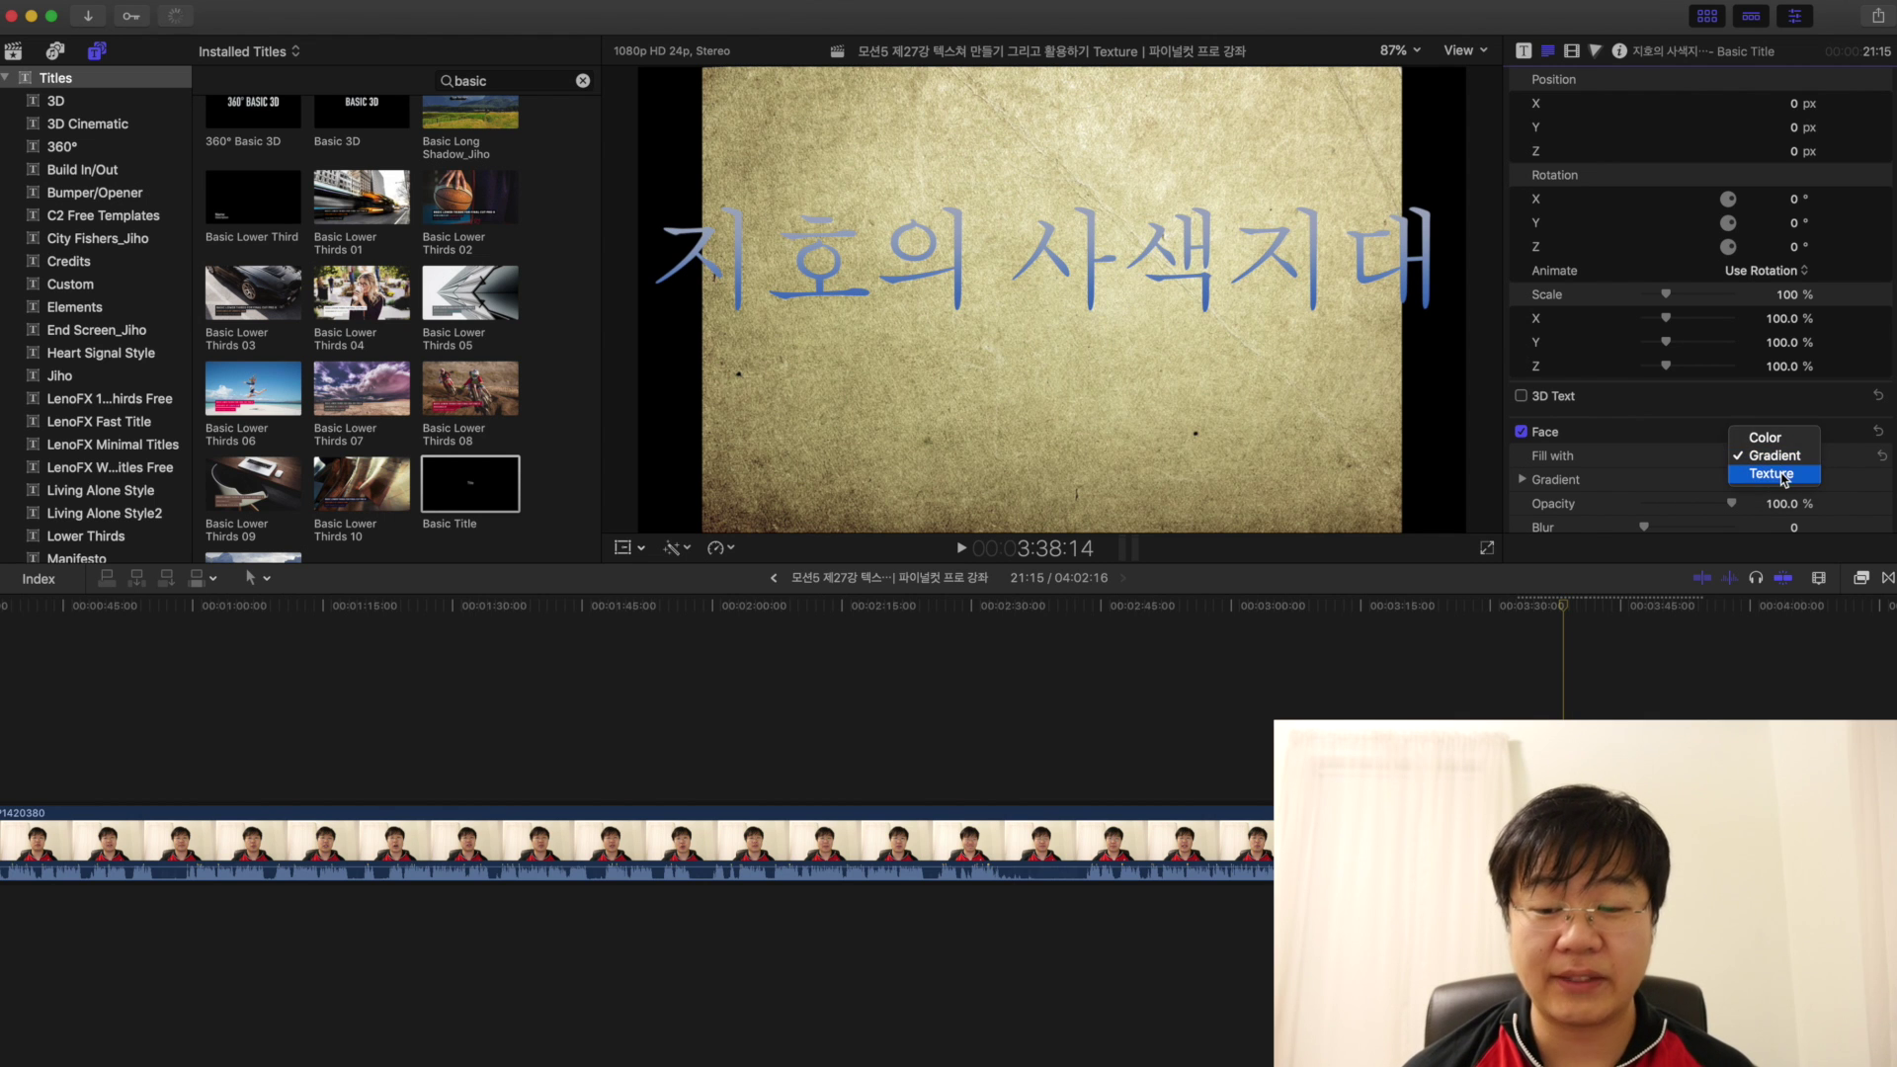
pyautogui.click(1788, 475)
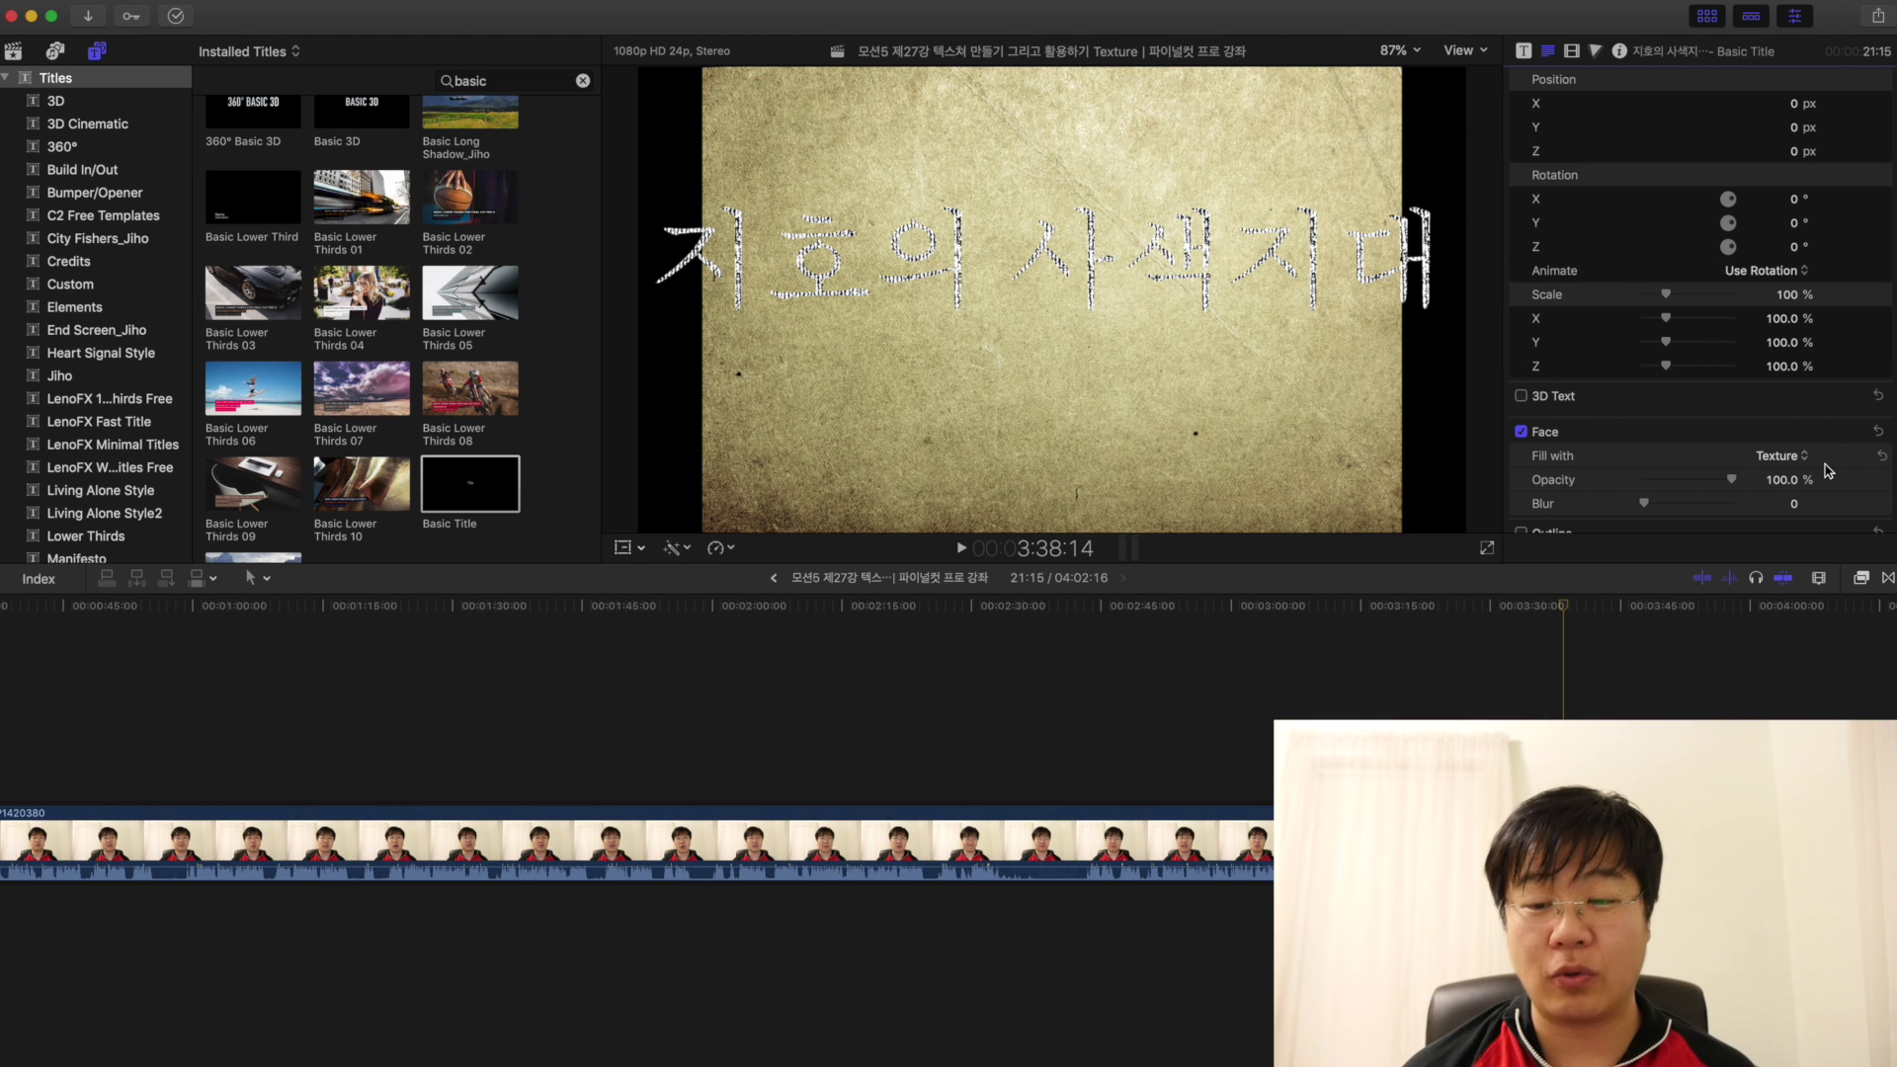
# Step: Apply the saved text style test 1 to the title
pyautogui.scroll(5, 1684, 183)
pyautogui.click(1632, 92)
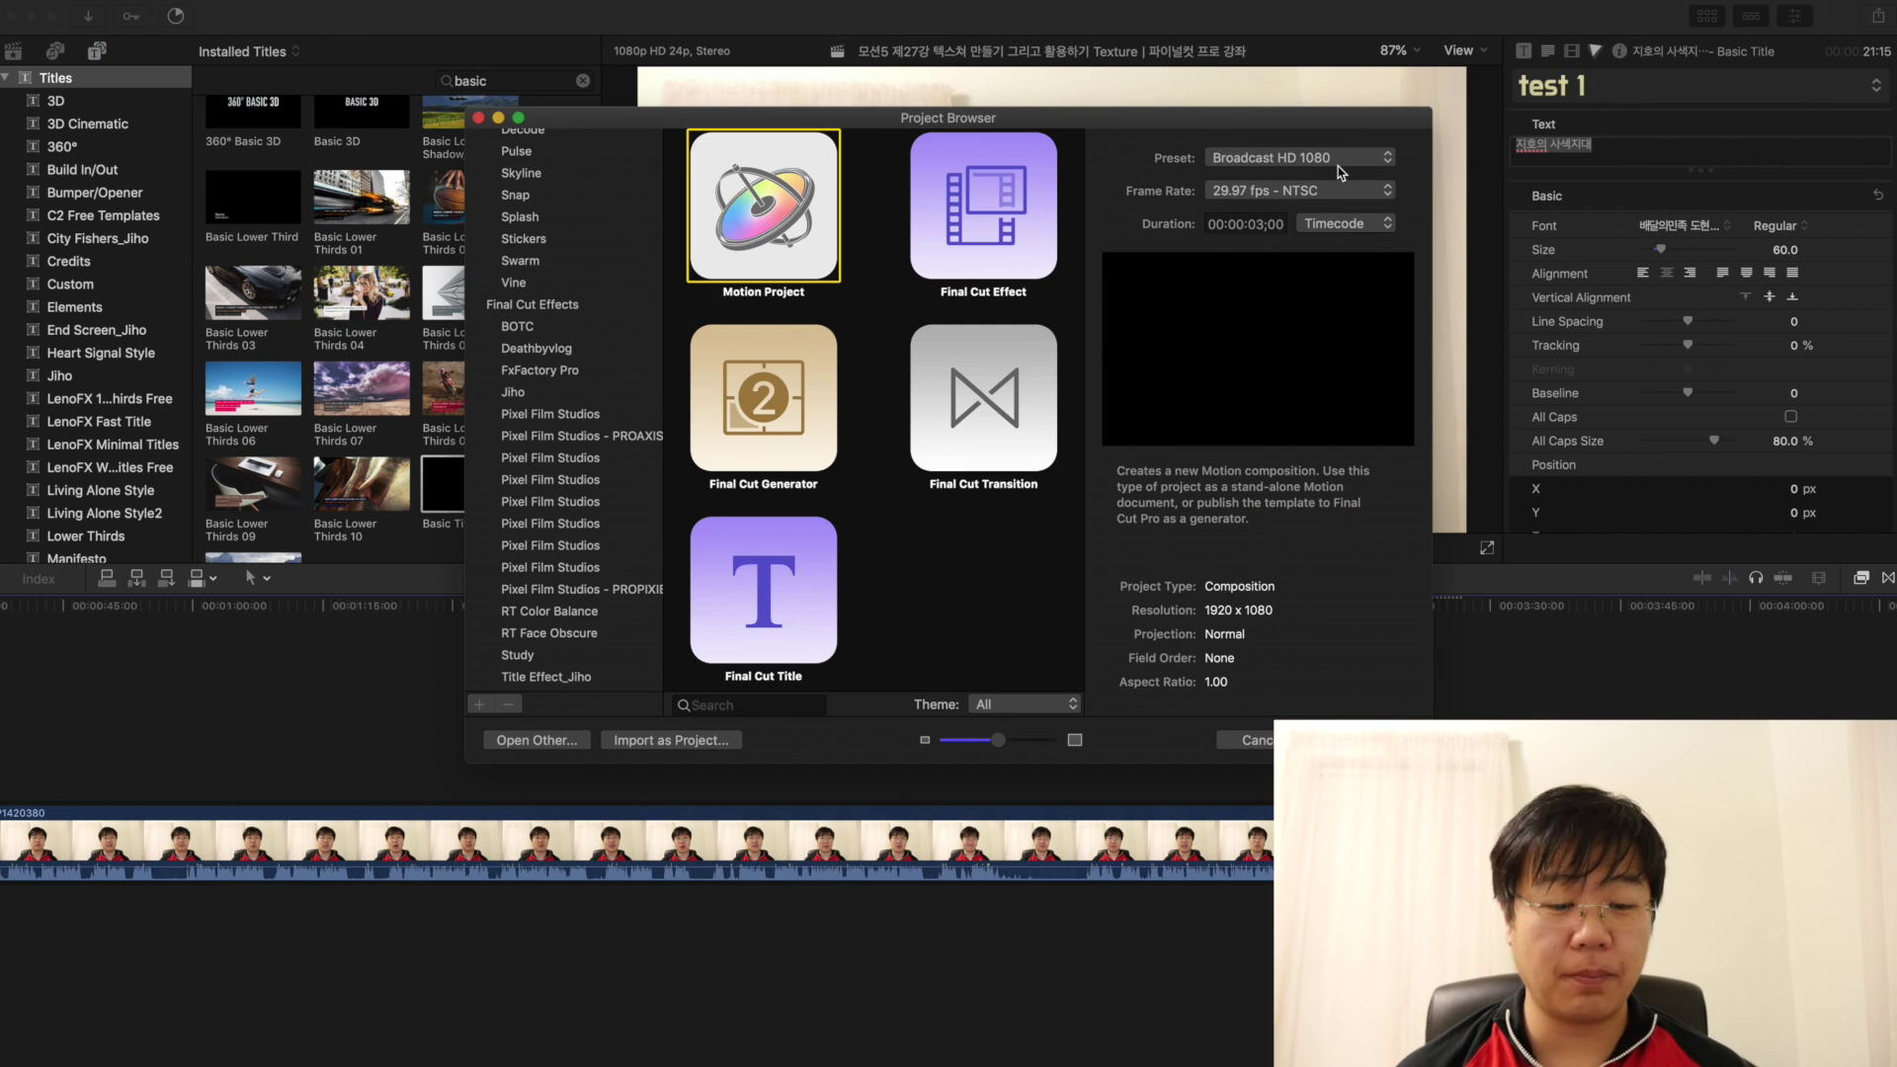
# Step: Create a Final Cut Title project in Motion and open its Type Text Here layer in the Inspector
pyautogui.click(781, 628)
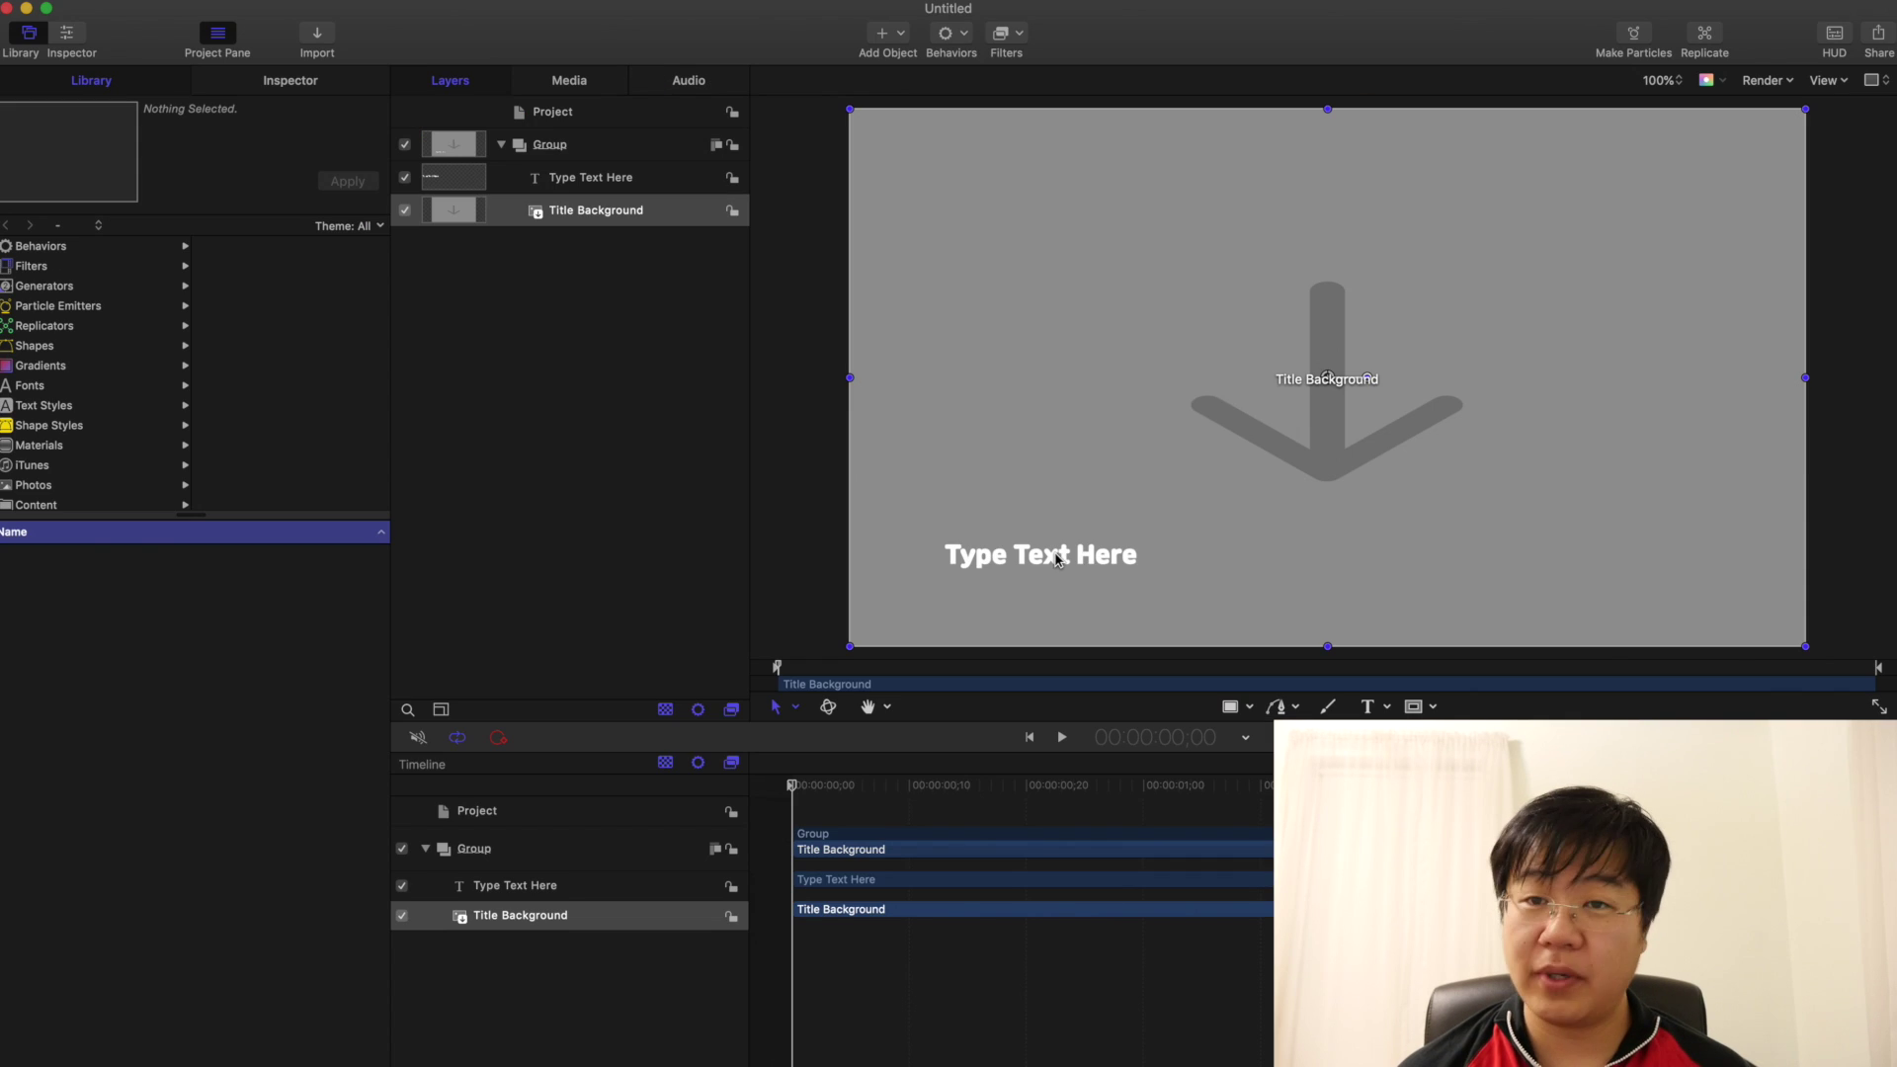
pyautogui.click(618, 184)
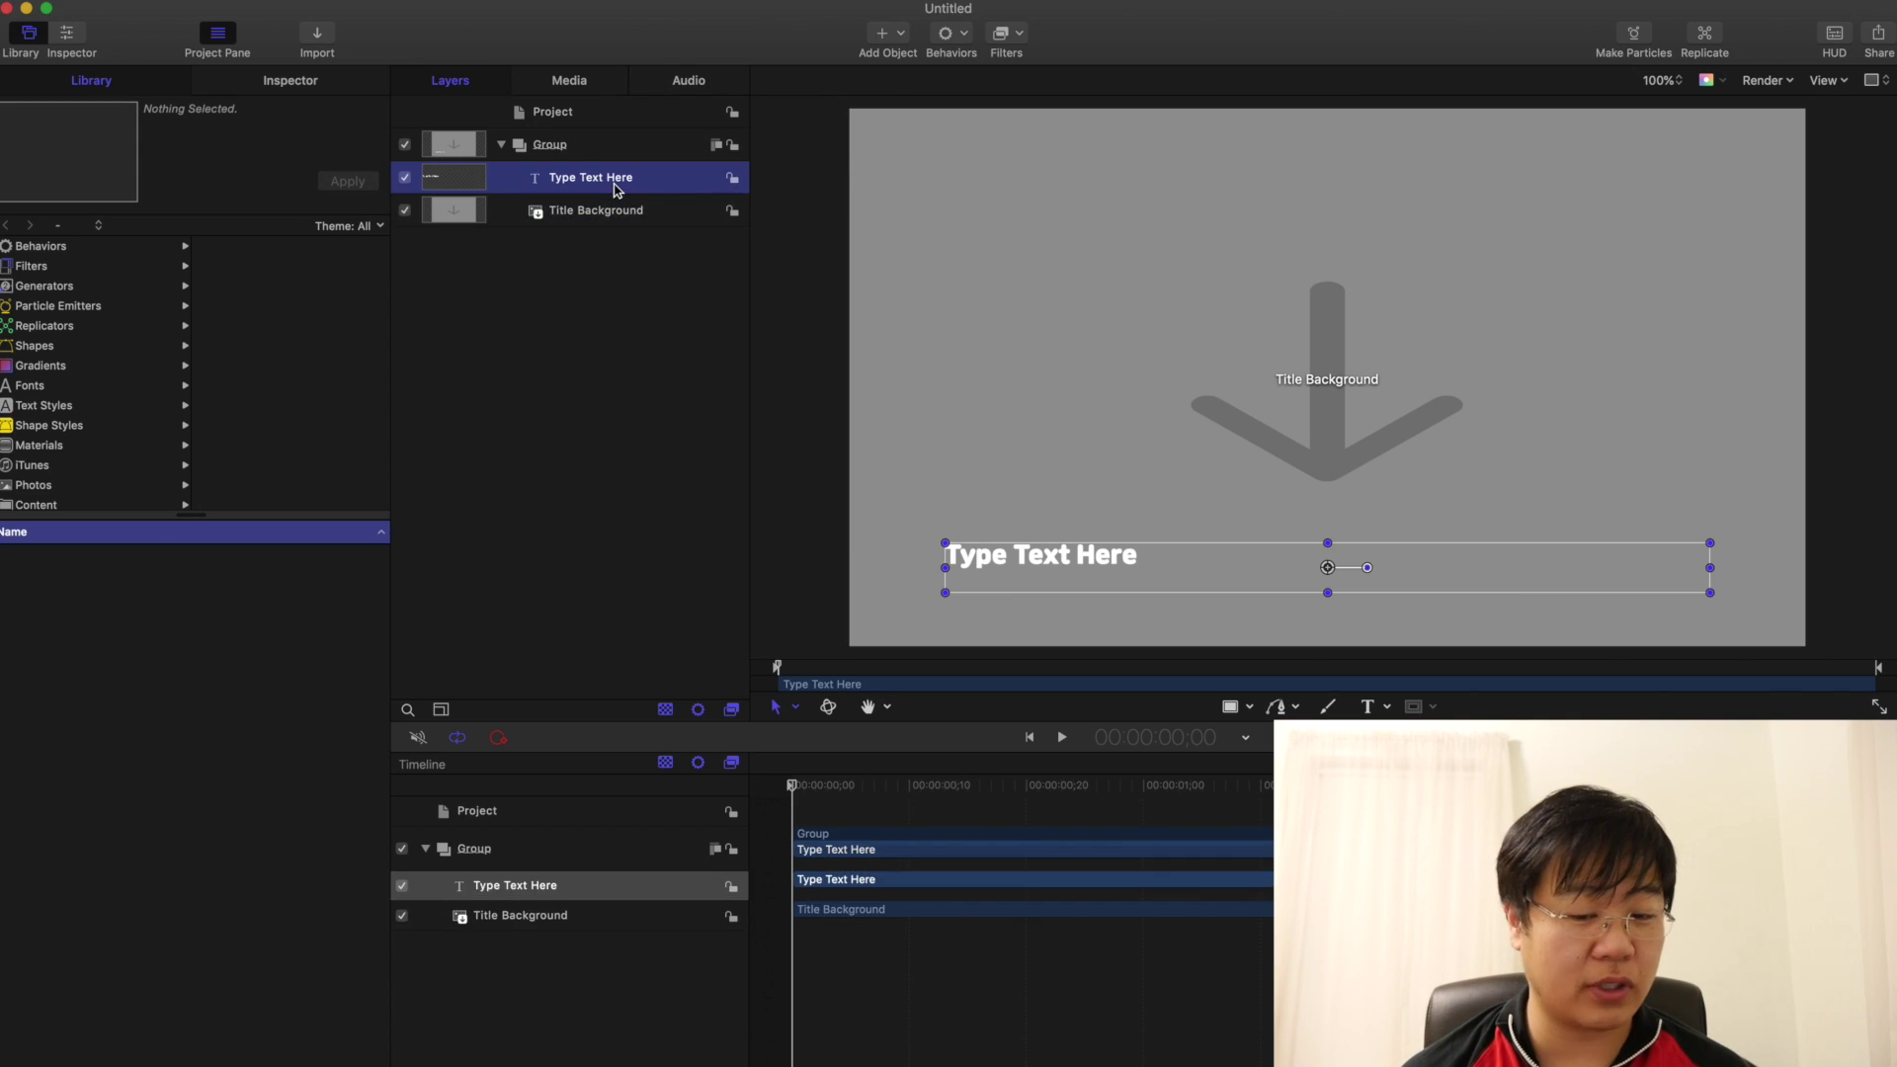
pyautogui.press('super+3')
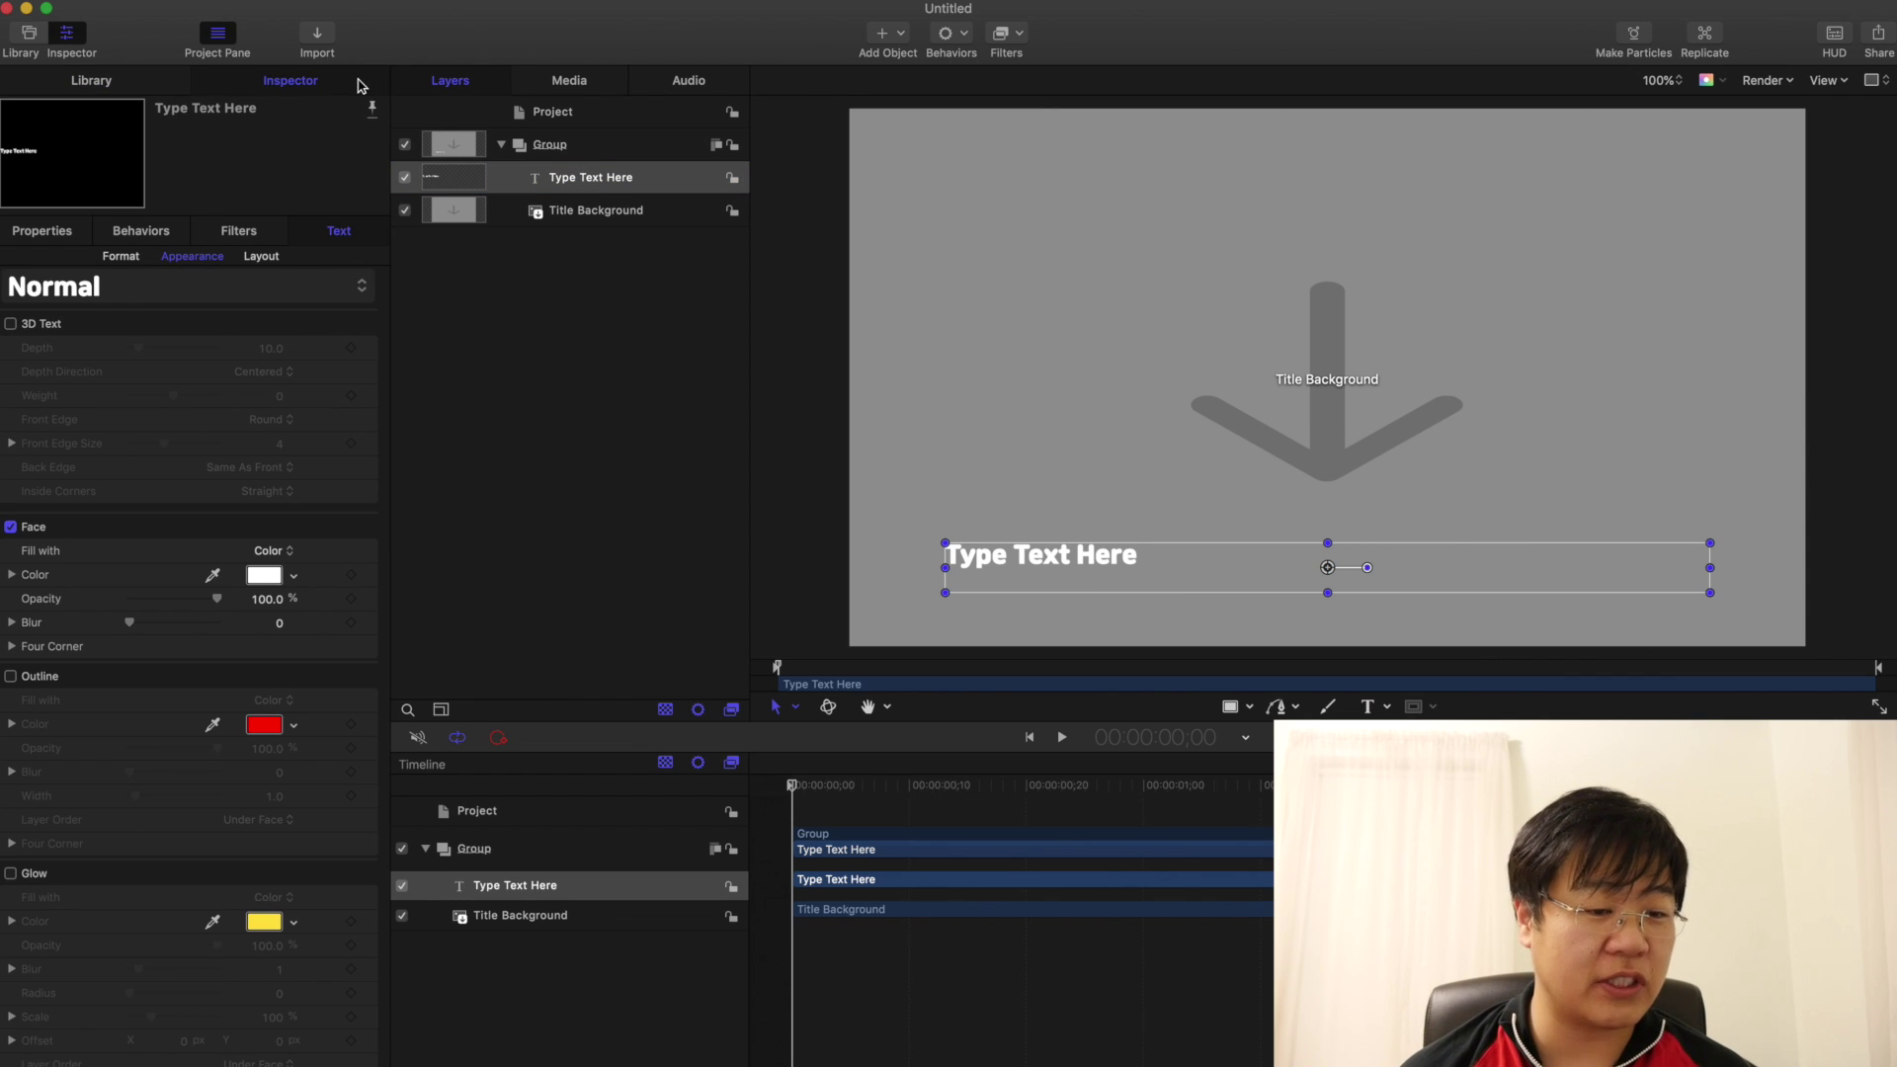
# Step: Set the Face fill of the Type Text Here layer to Texture in its text appearance settings
pyautogui.click(122, 259)
pyautogui.click(193, 259)
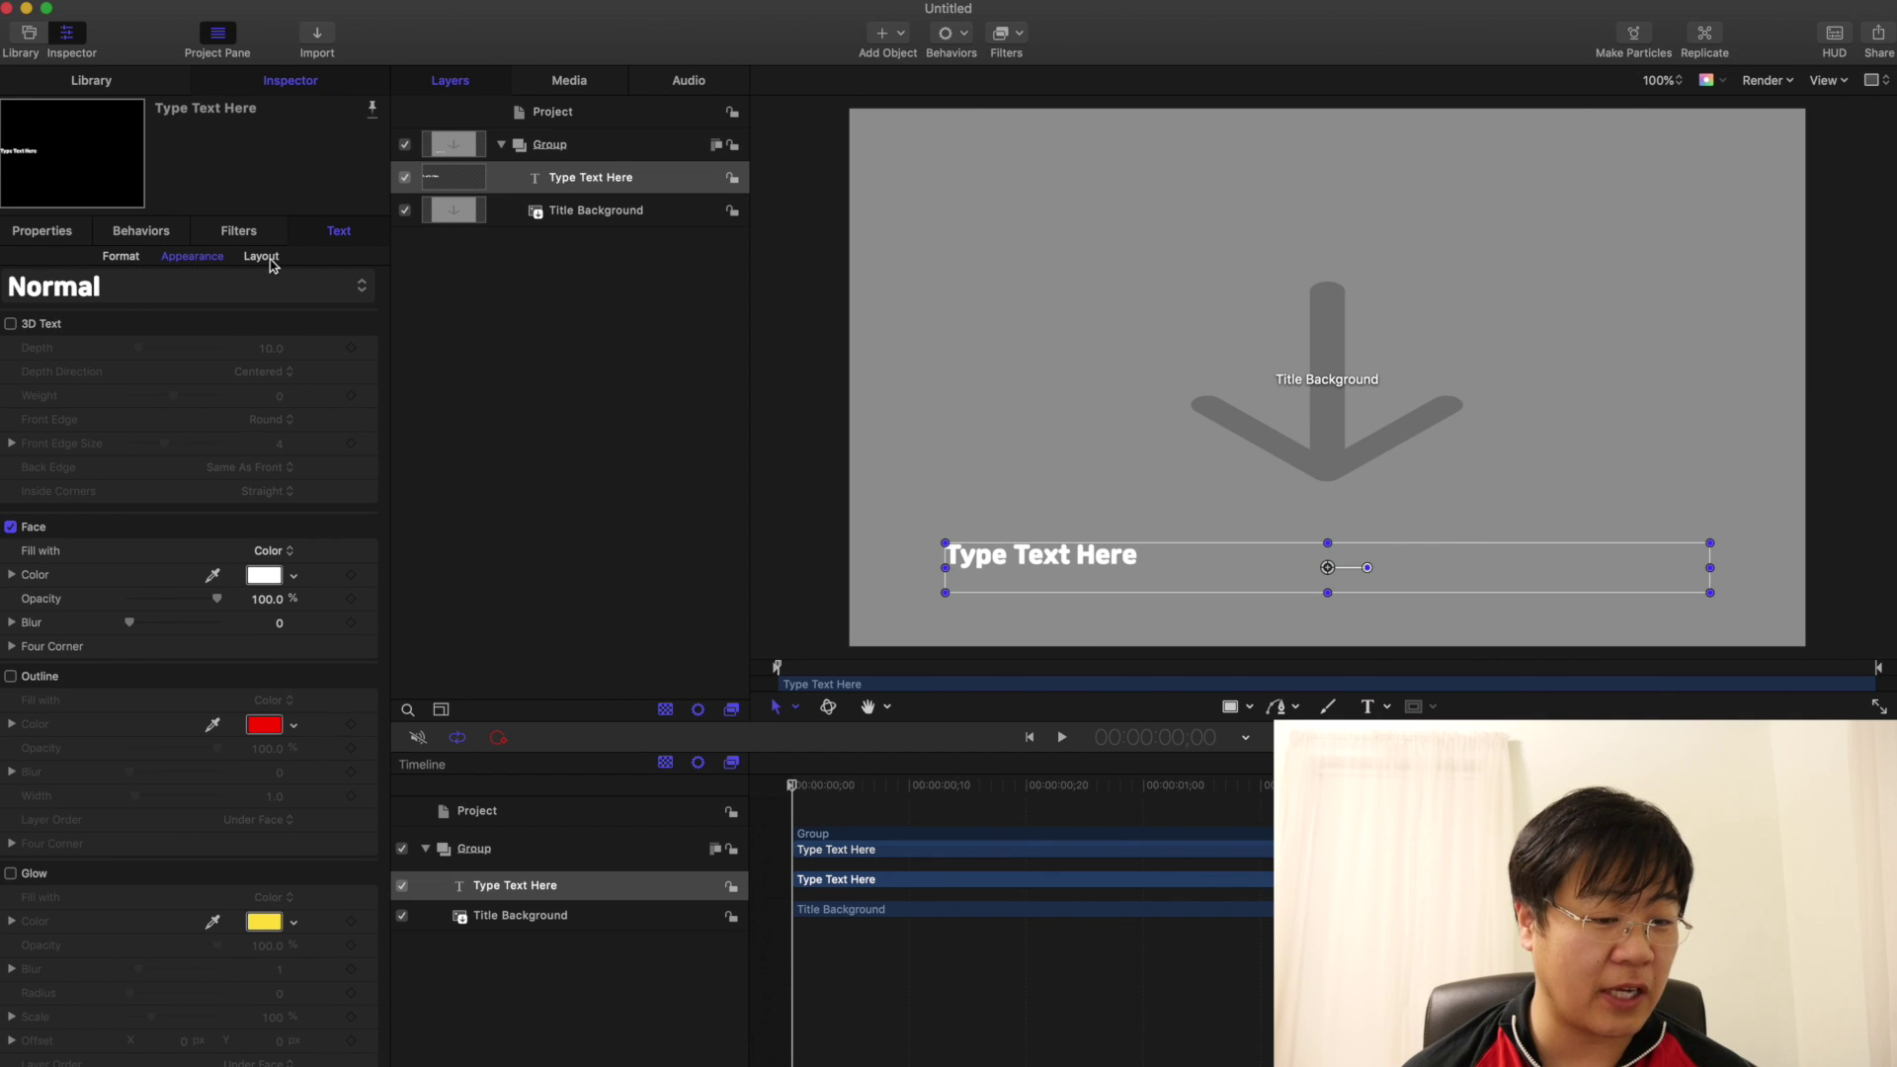
pyautogui.click(269, 260)
pyautogui.click(203, 263)
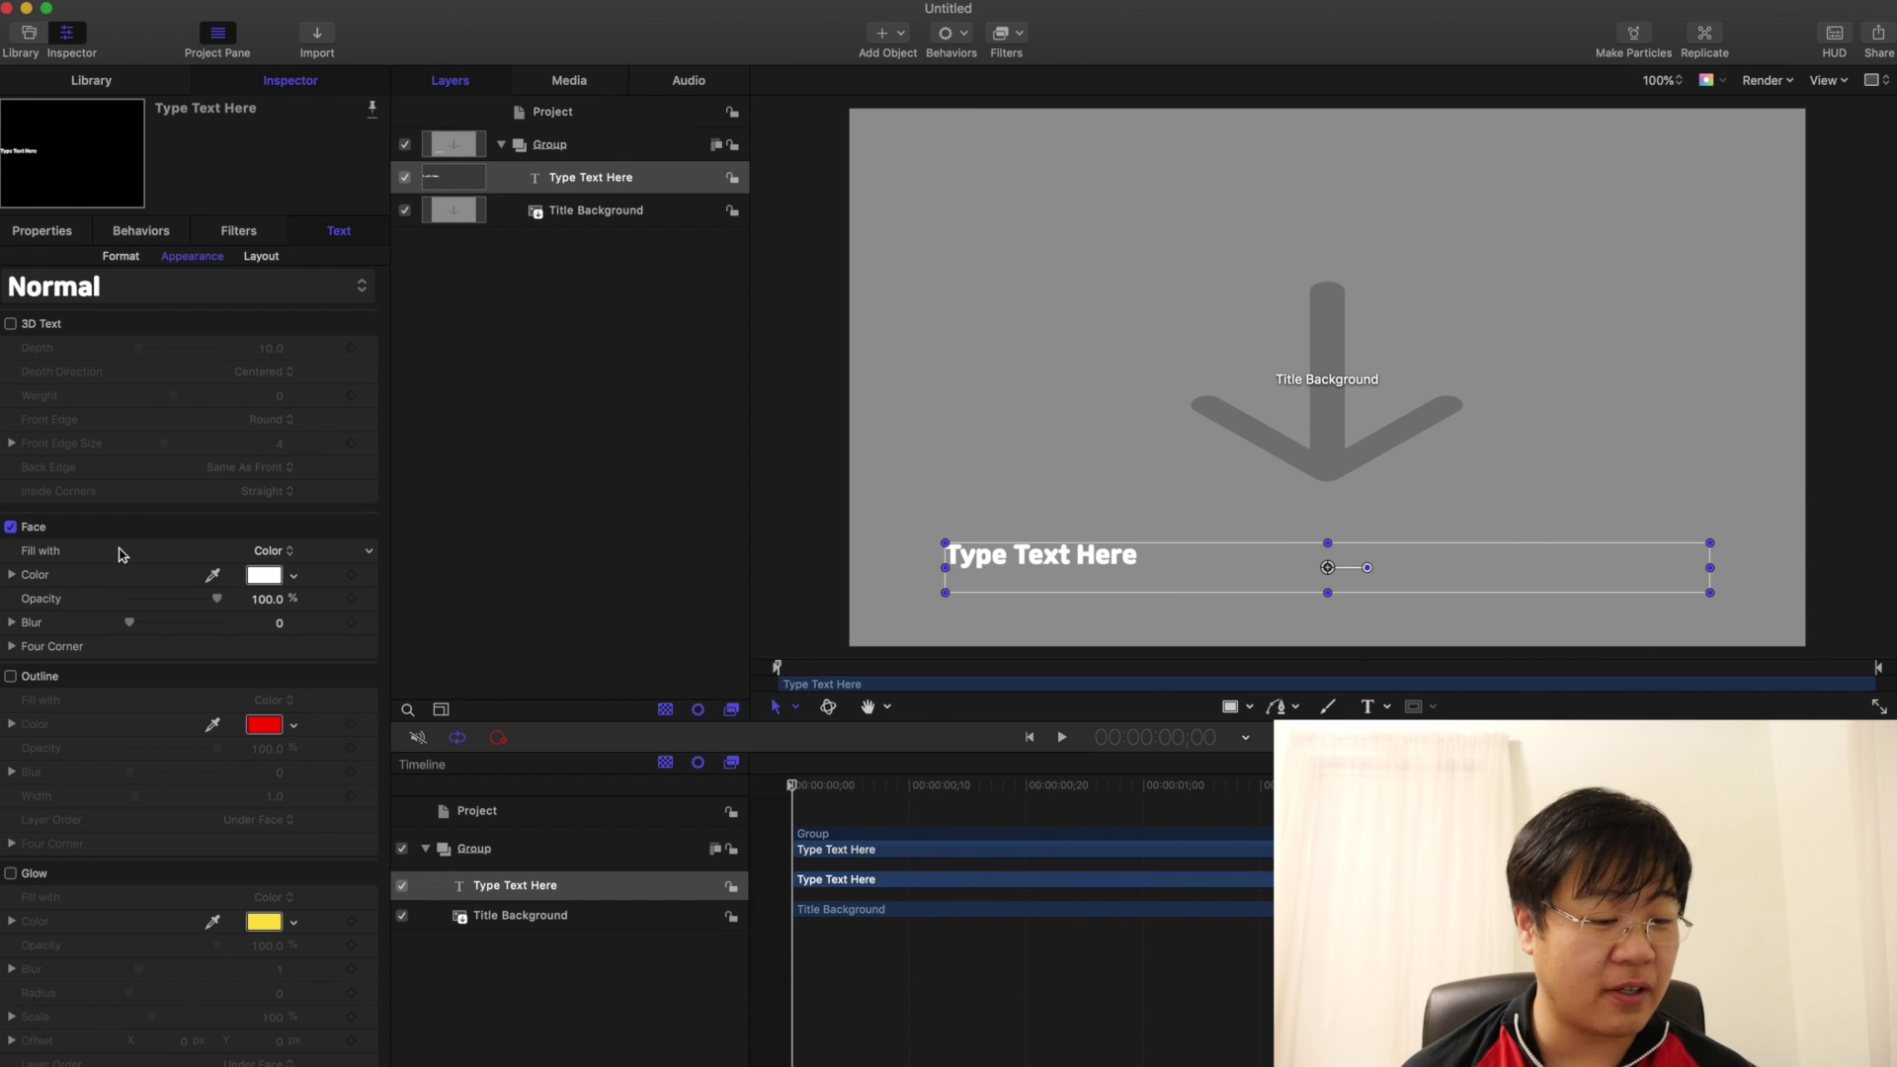
pyautogui.click(277, 555)
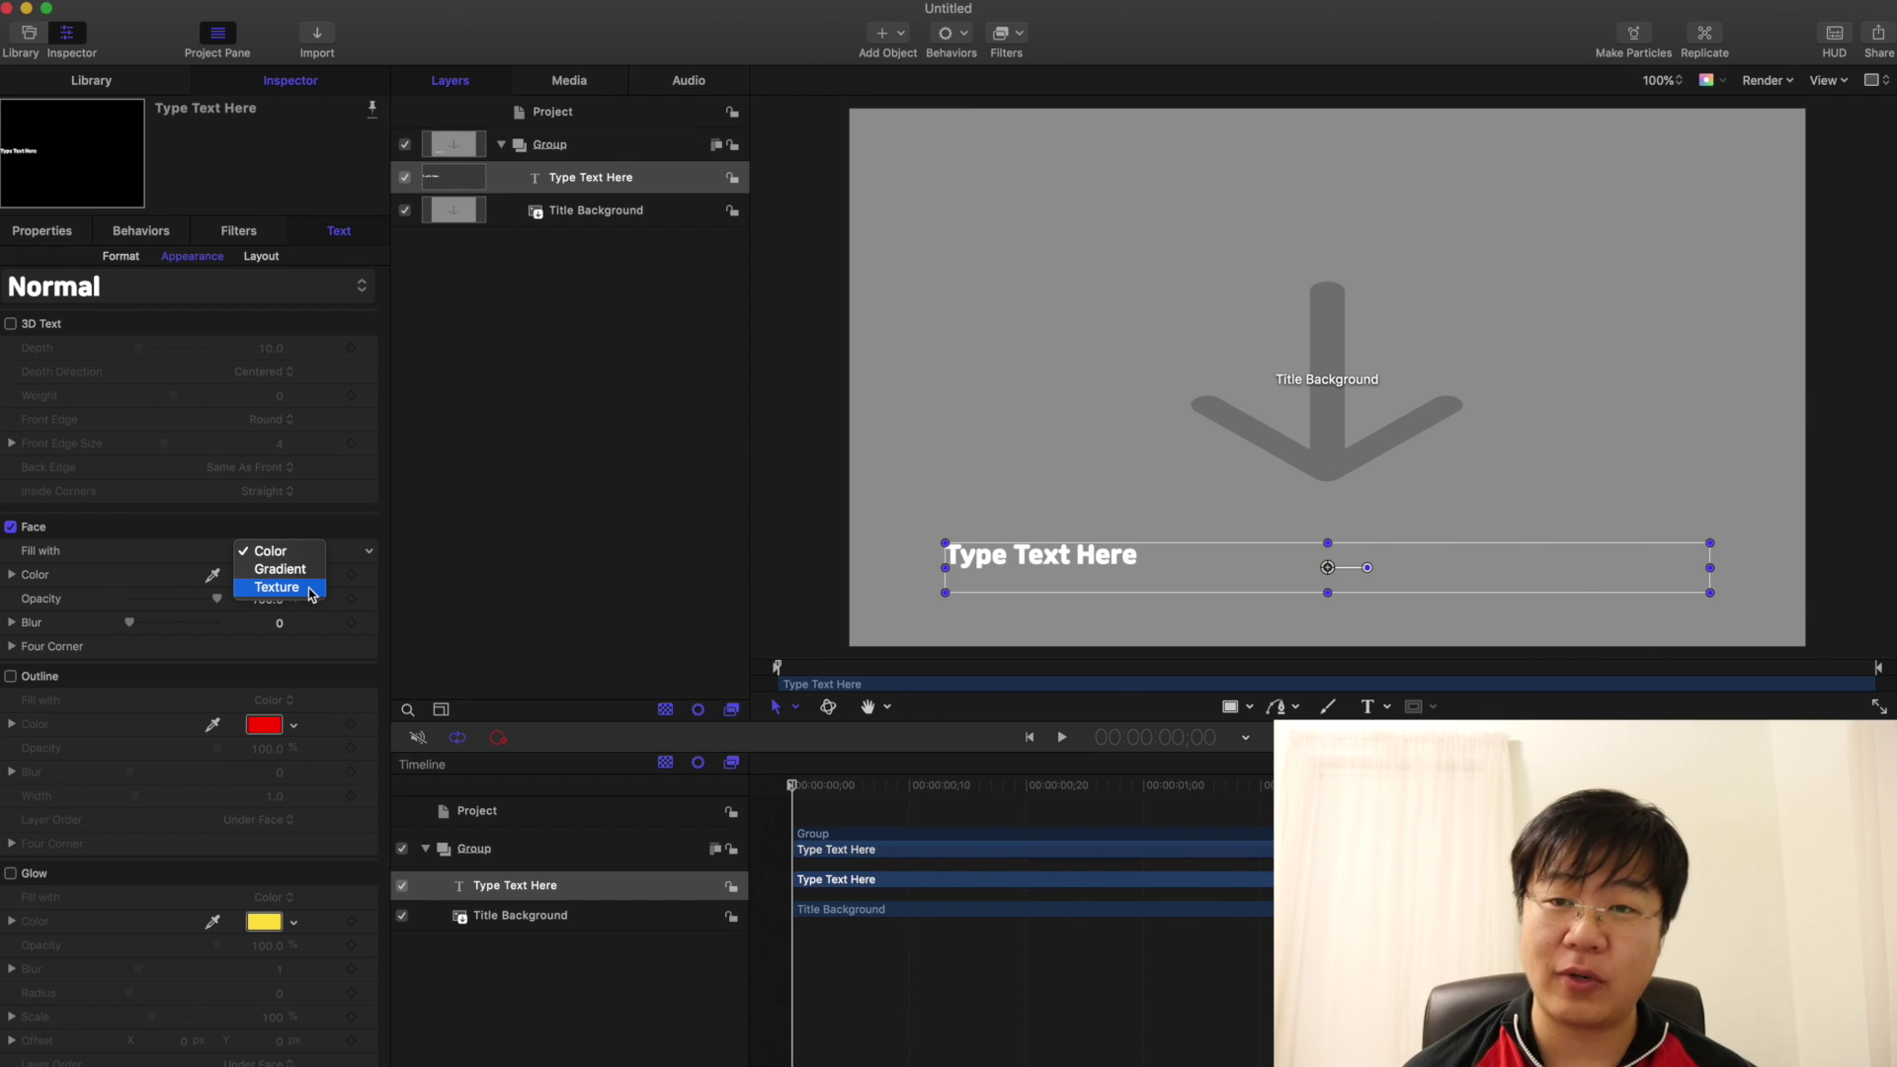
pyautogui.click(277, 589)
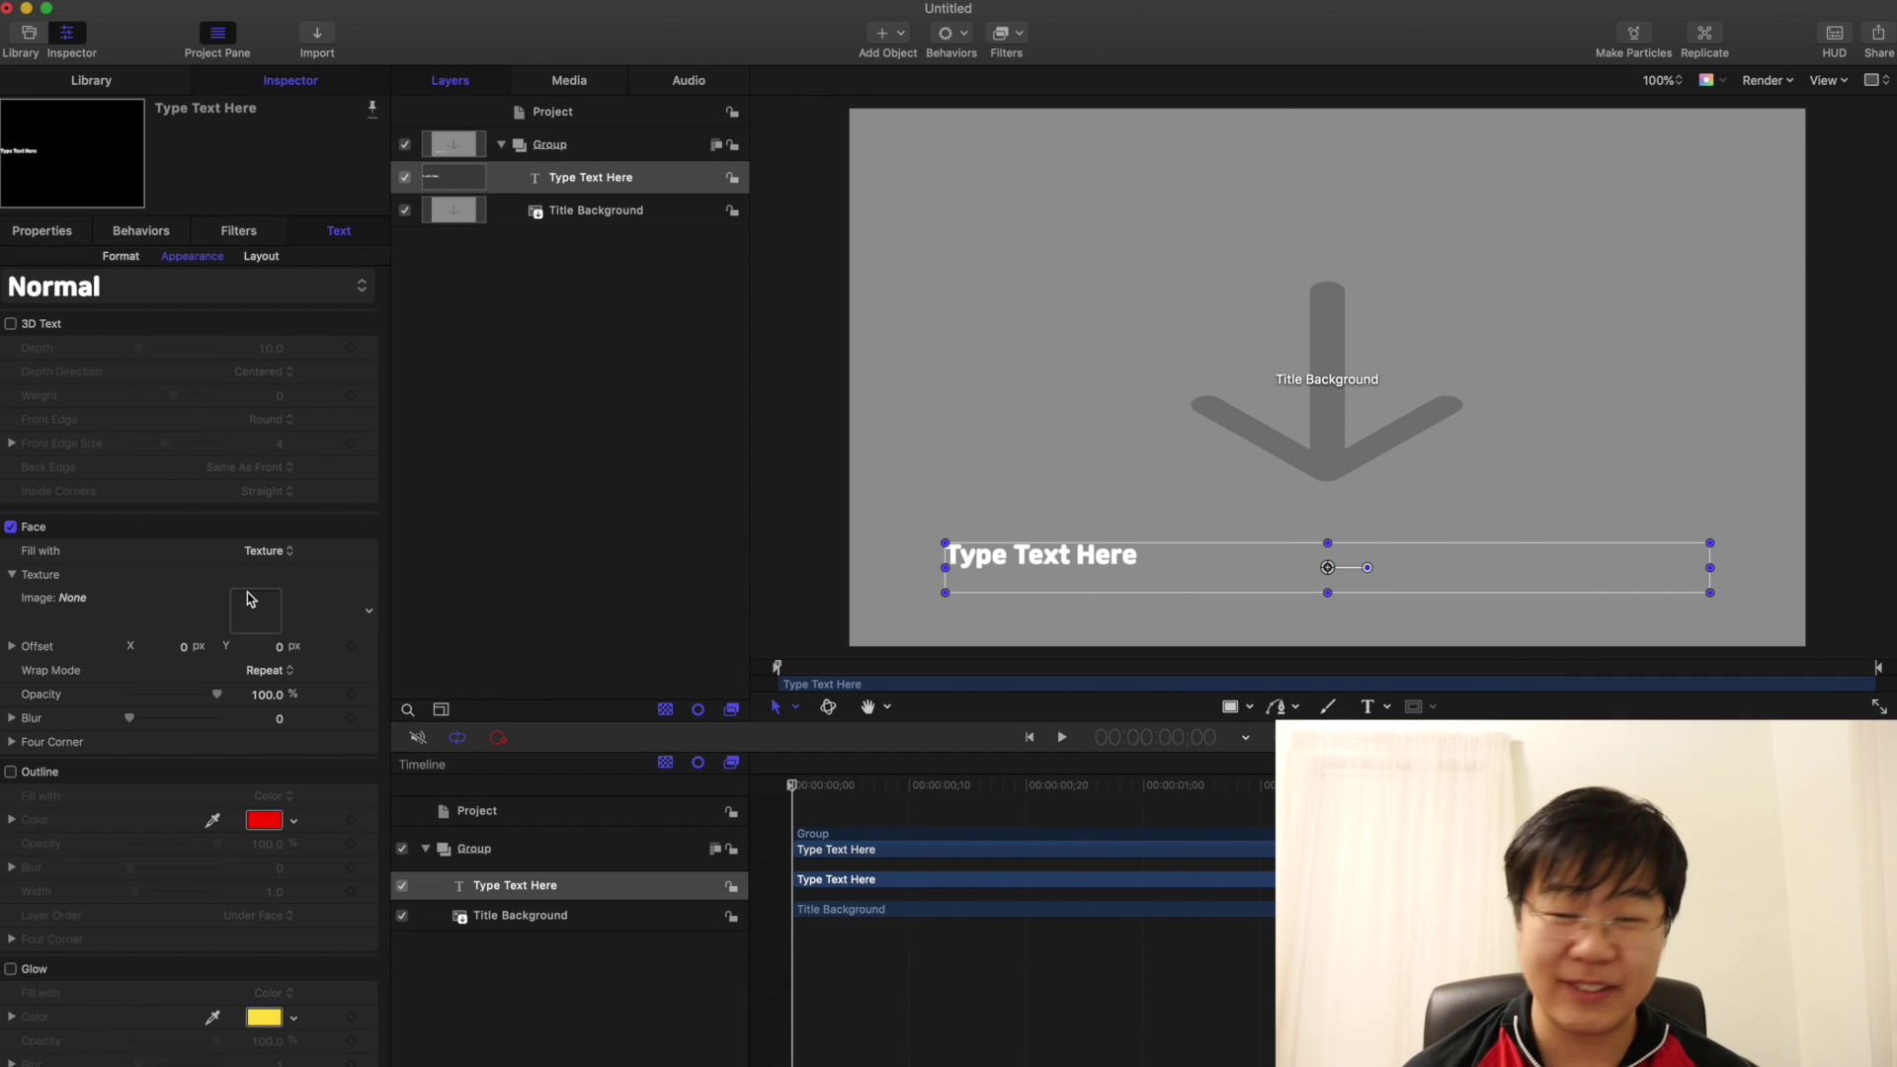
# Step: Import the images beach-cocktails-cute-moose-480240 and vintage-2714966_960_720 from Downloads into the Motion project
pyautogui.click(583, 413)
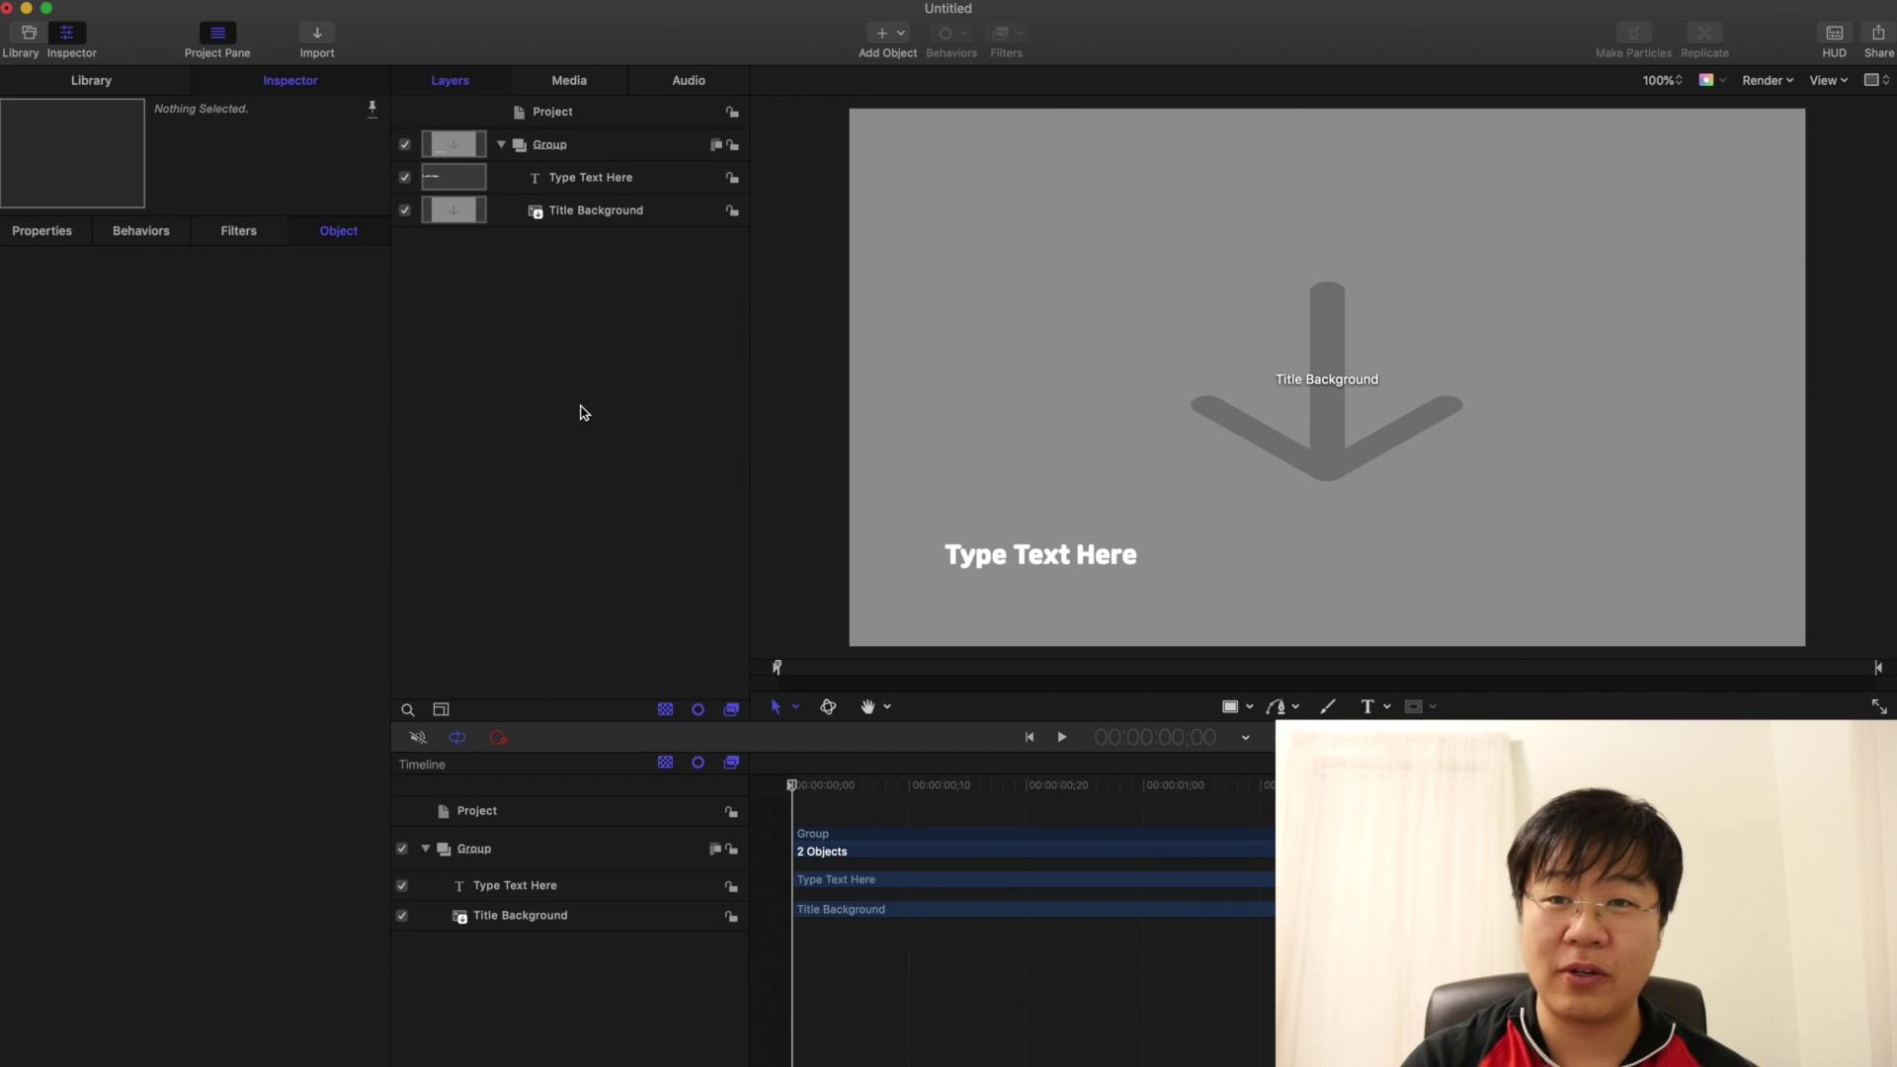
pyautogui.press('super+i')
pyautogui.click(523, 123)
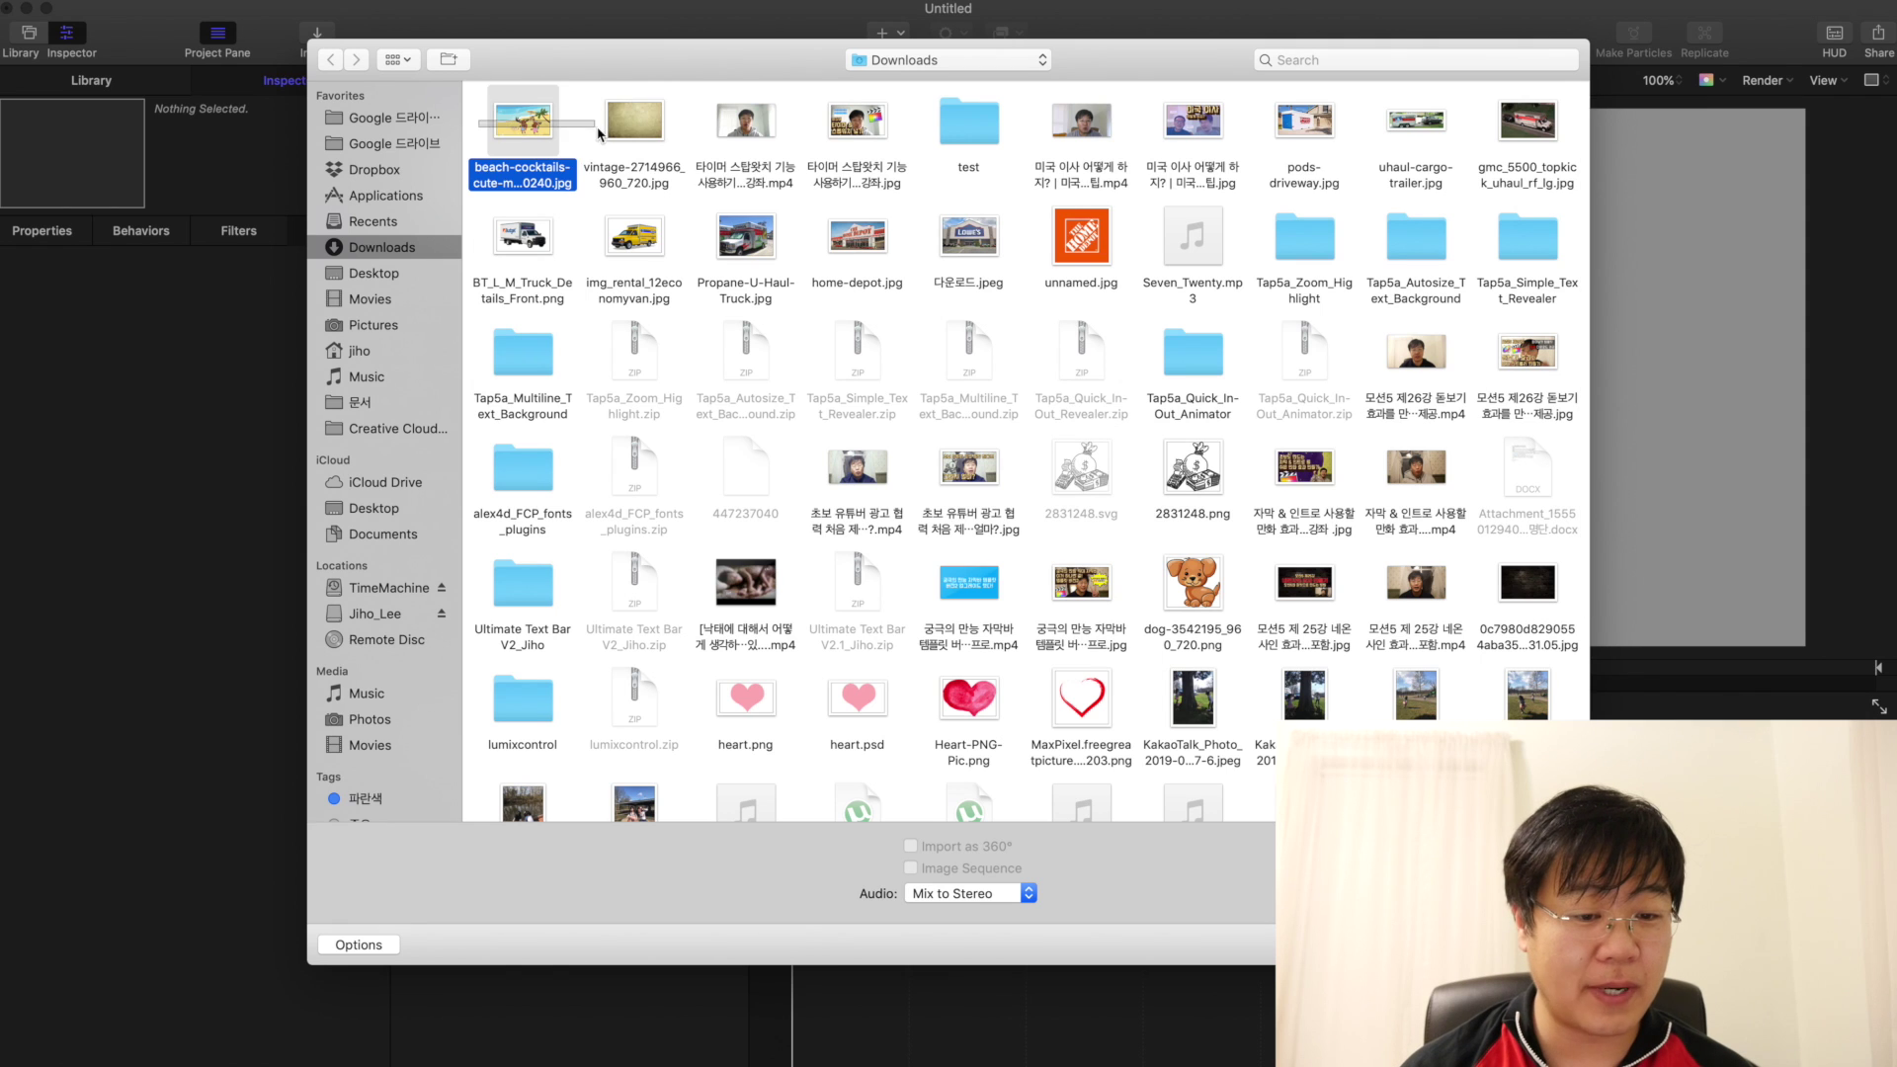
pyautogui.keyDown('super'); pyautogui.click(634, 128); pyautogui.keyUp('super')
pyautogui.press('Return')
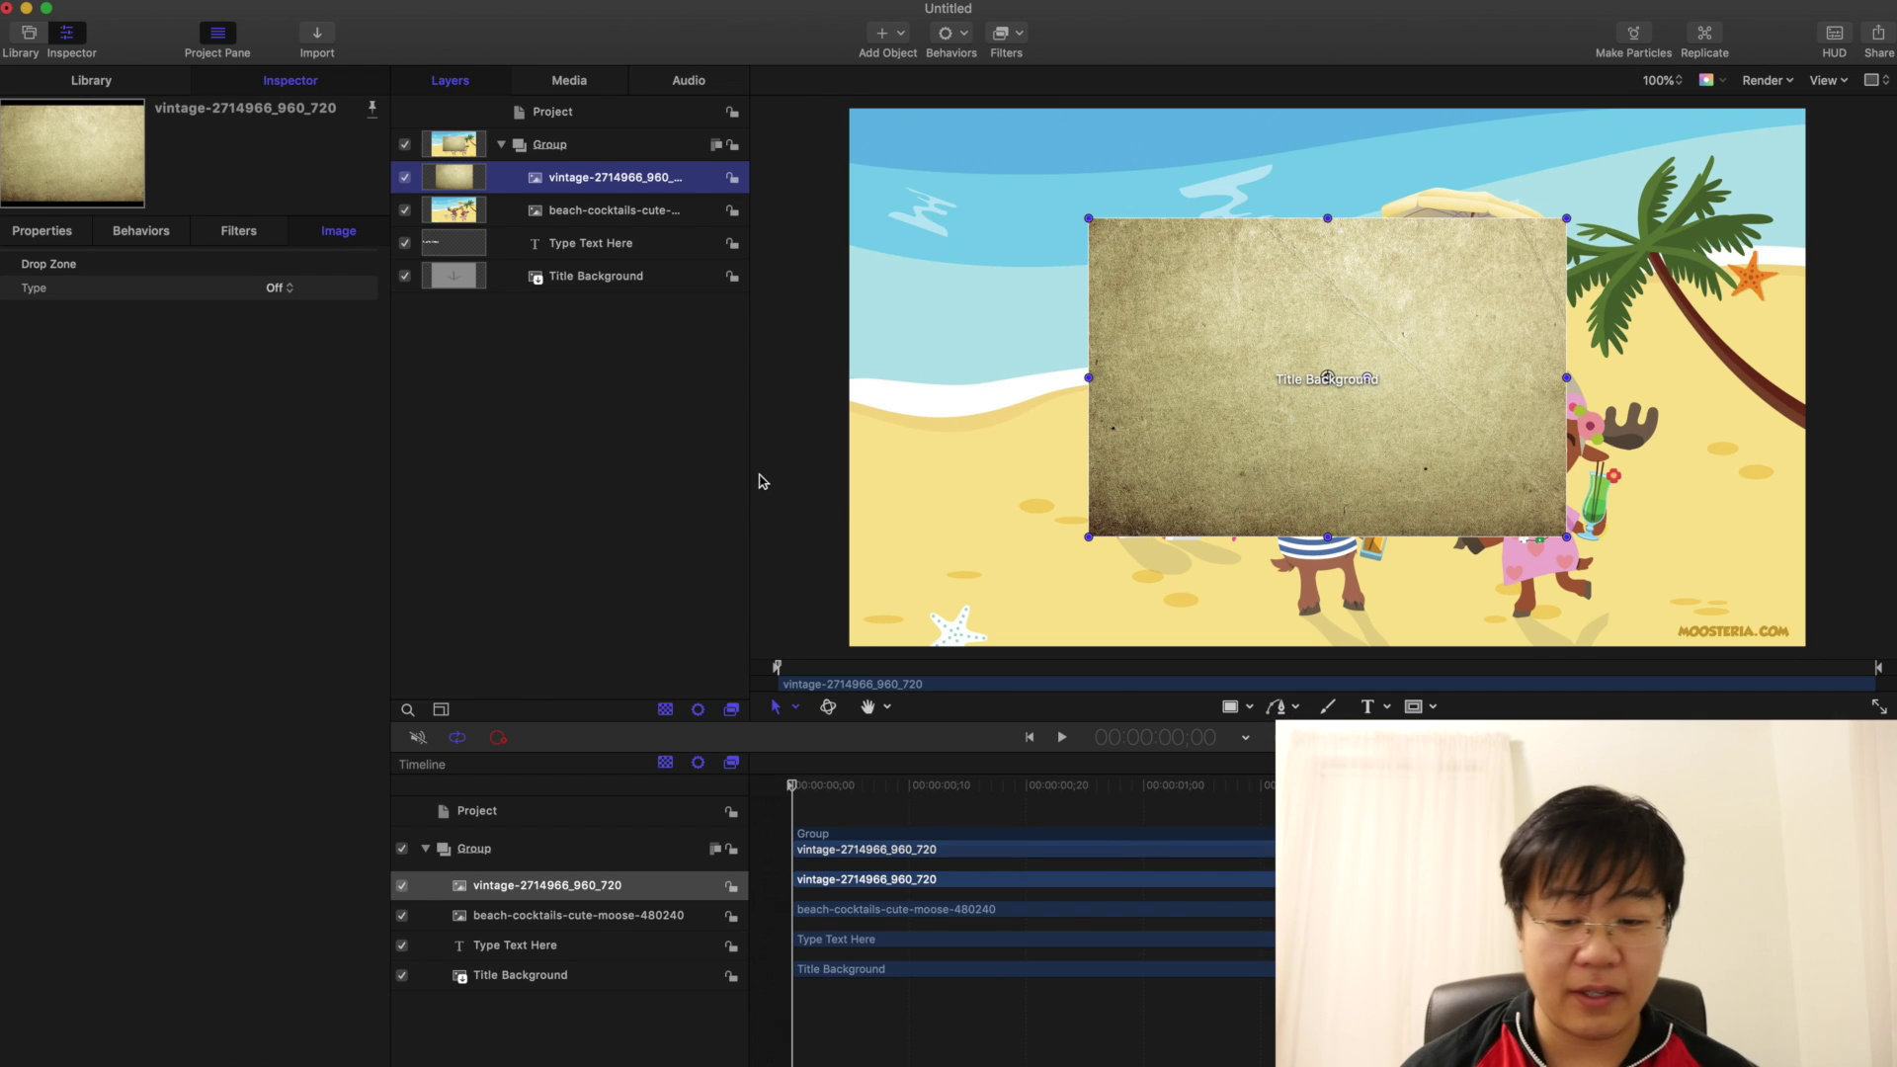
# Step: Assign vintage-2714966_960_720 as the Face texture image of the Type Text Here layer
pyautogui.click(1404, 323)
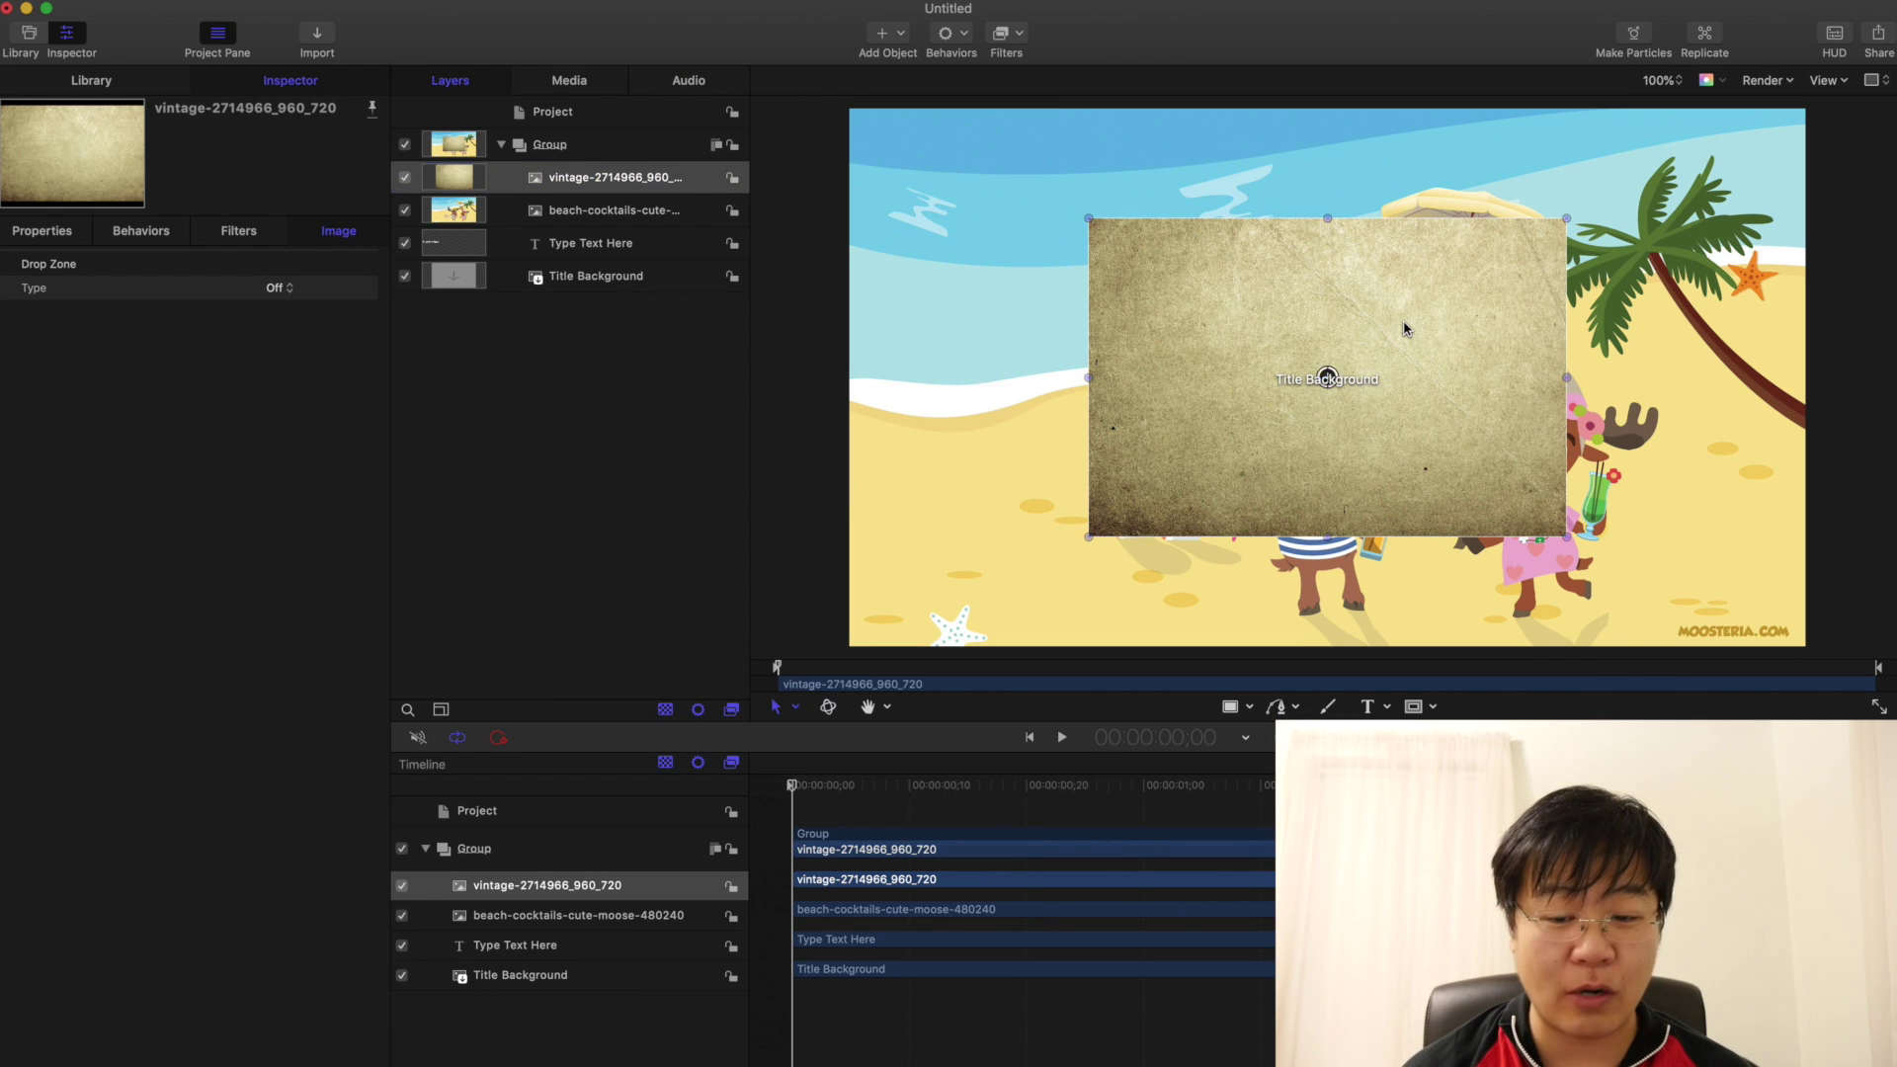
pyautogui.click(603, 250)
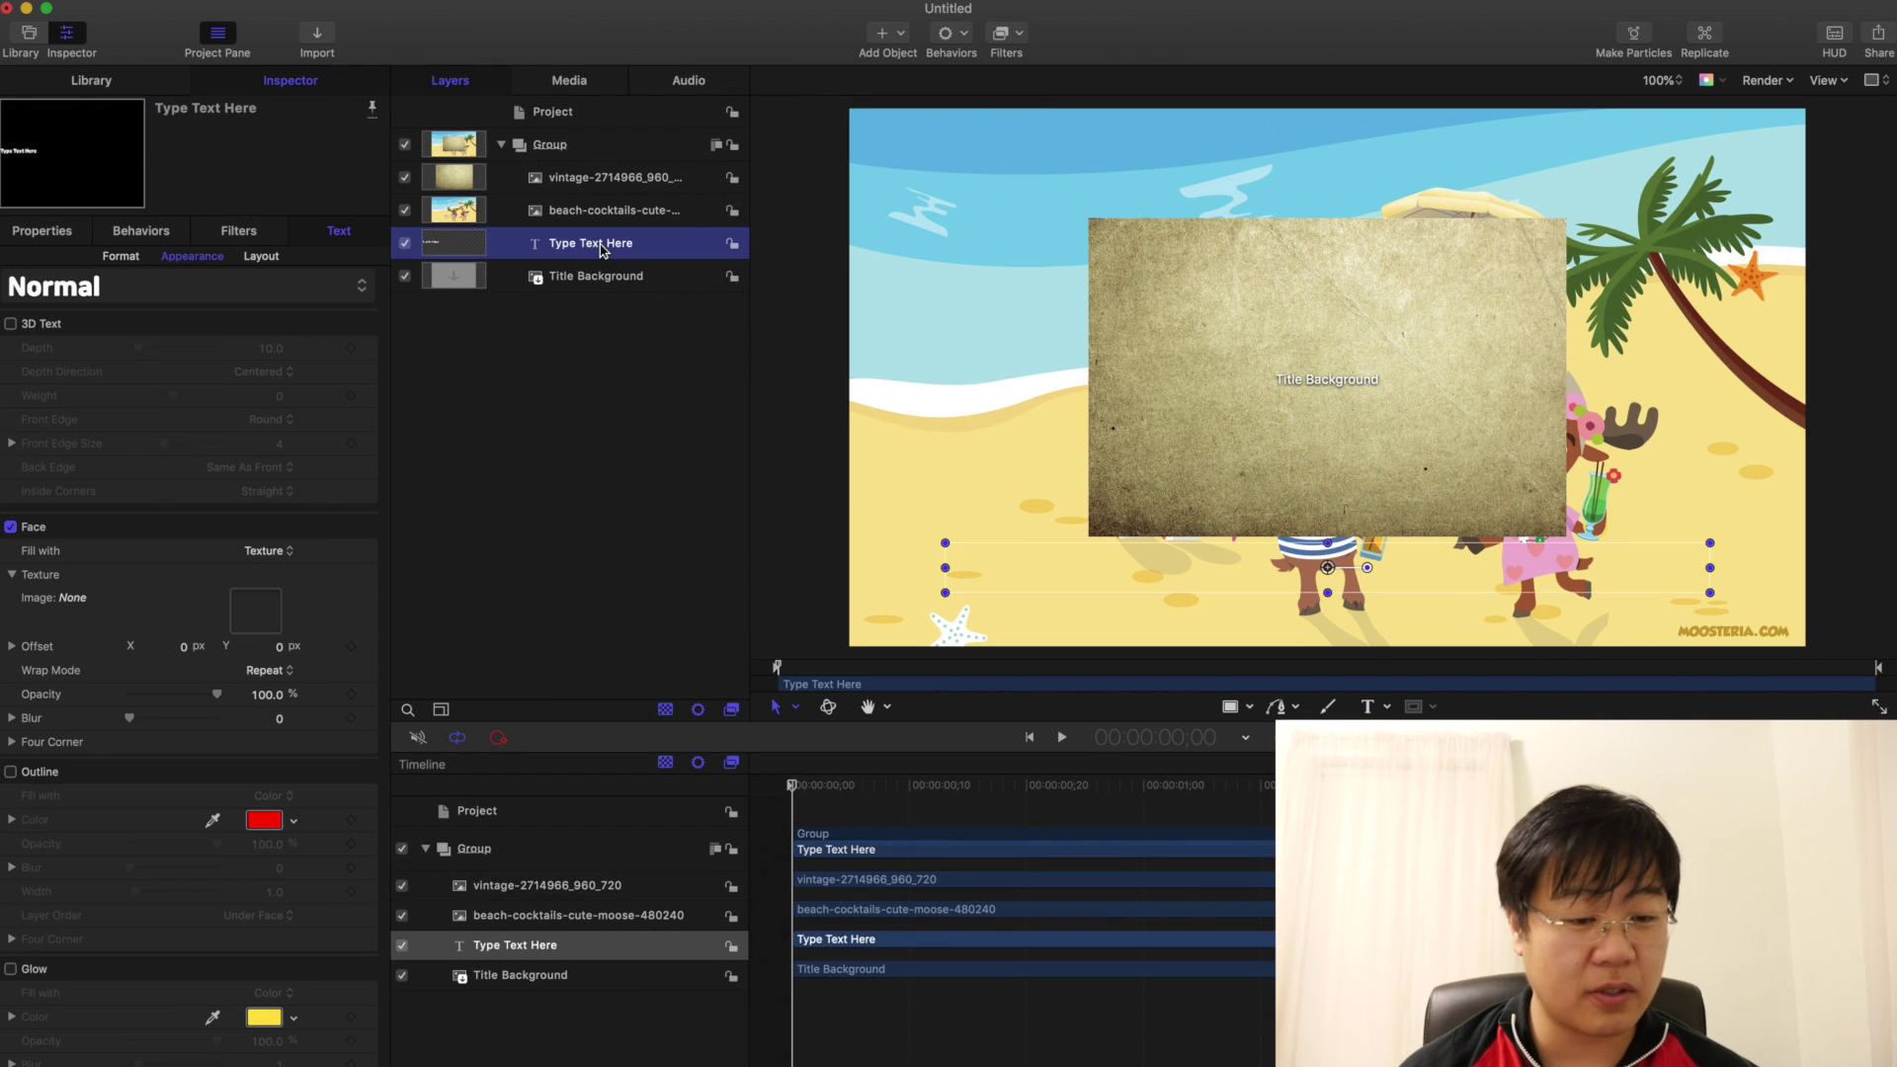
pyautogui.moveTo(566, 184); pyautogui.dragTo(255, 609)
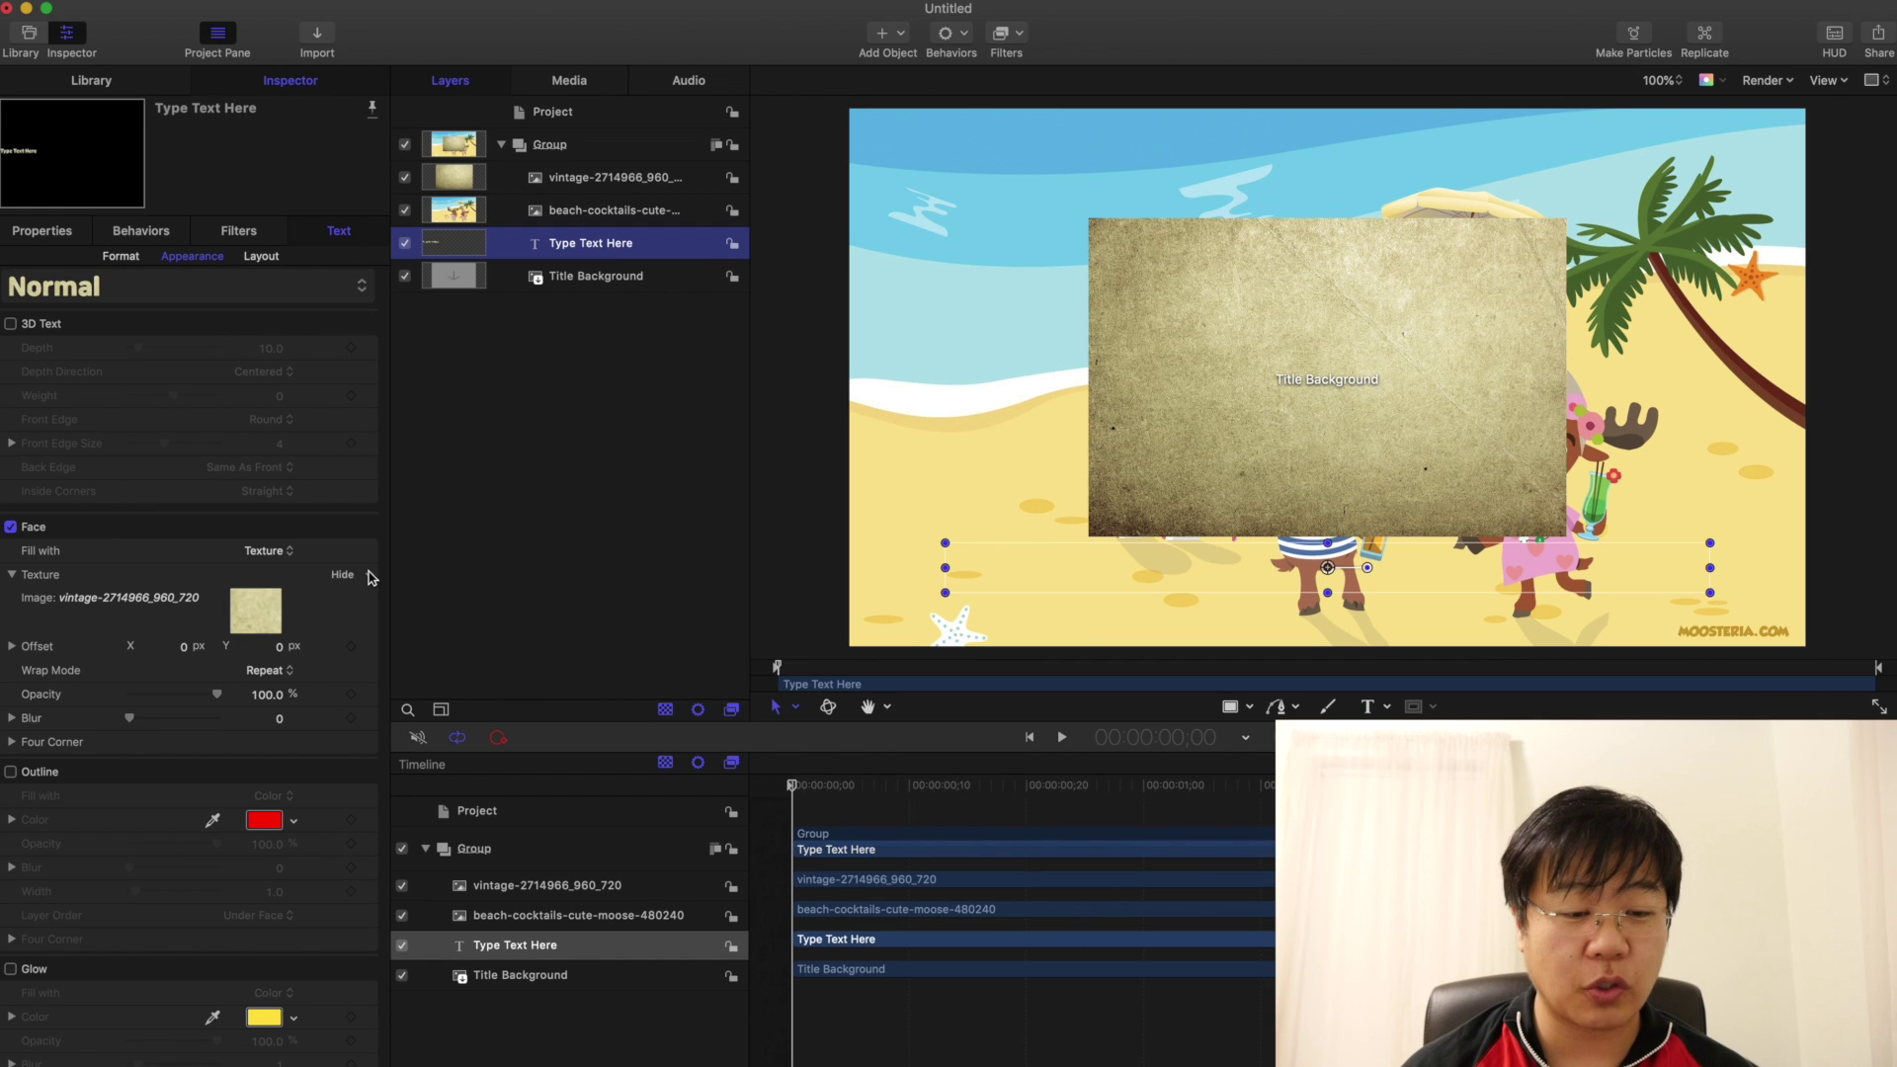
# Step: Hide both imported image layers and move the Type Text Here text to the upper part of the canvas
pyautogui.click(405, 178)
pyautogui.click(405, 210)
pyautogui.moveTo(1047, 568); pyautogui.dragTo(1220, 242)
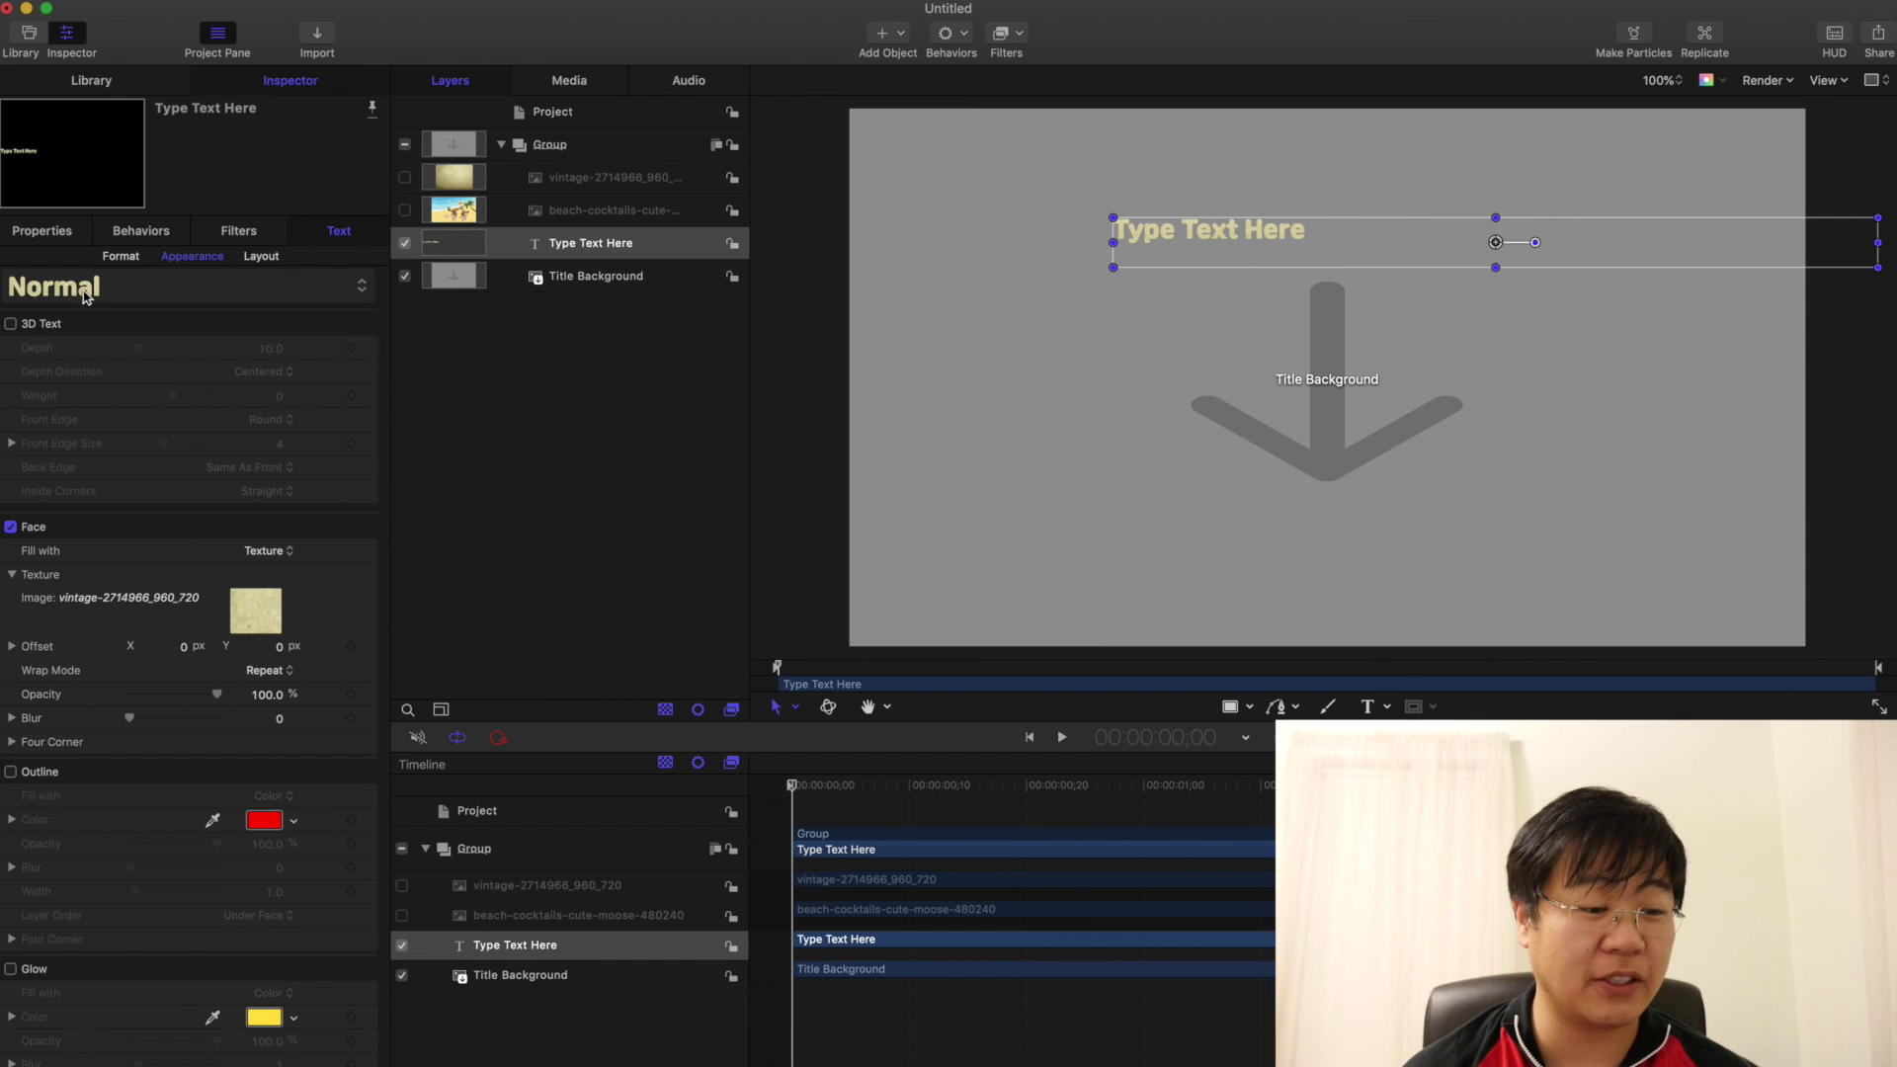
# Step: Look at the saved text styles and the options for saving format and appearance attributes
pyautogui.click(114, 294)
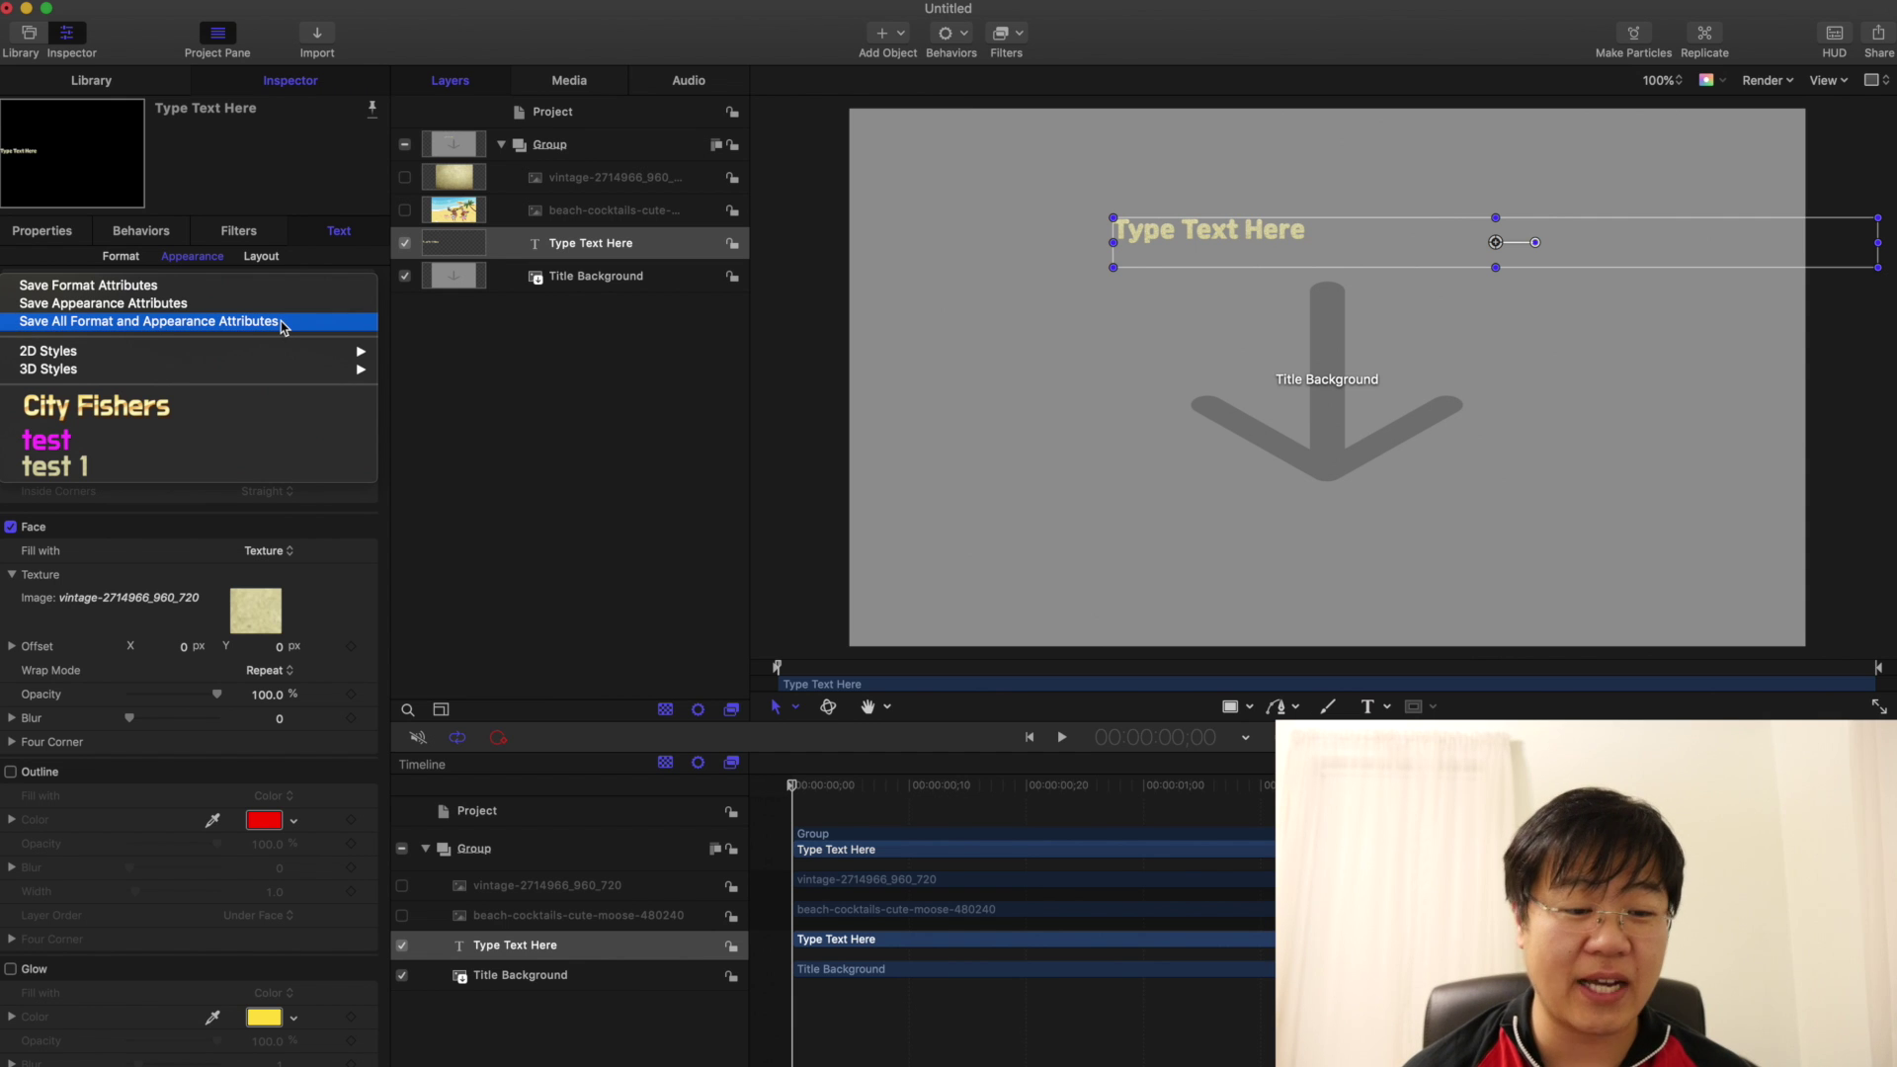
pyautogui.click(564, 404)
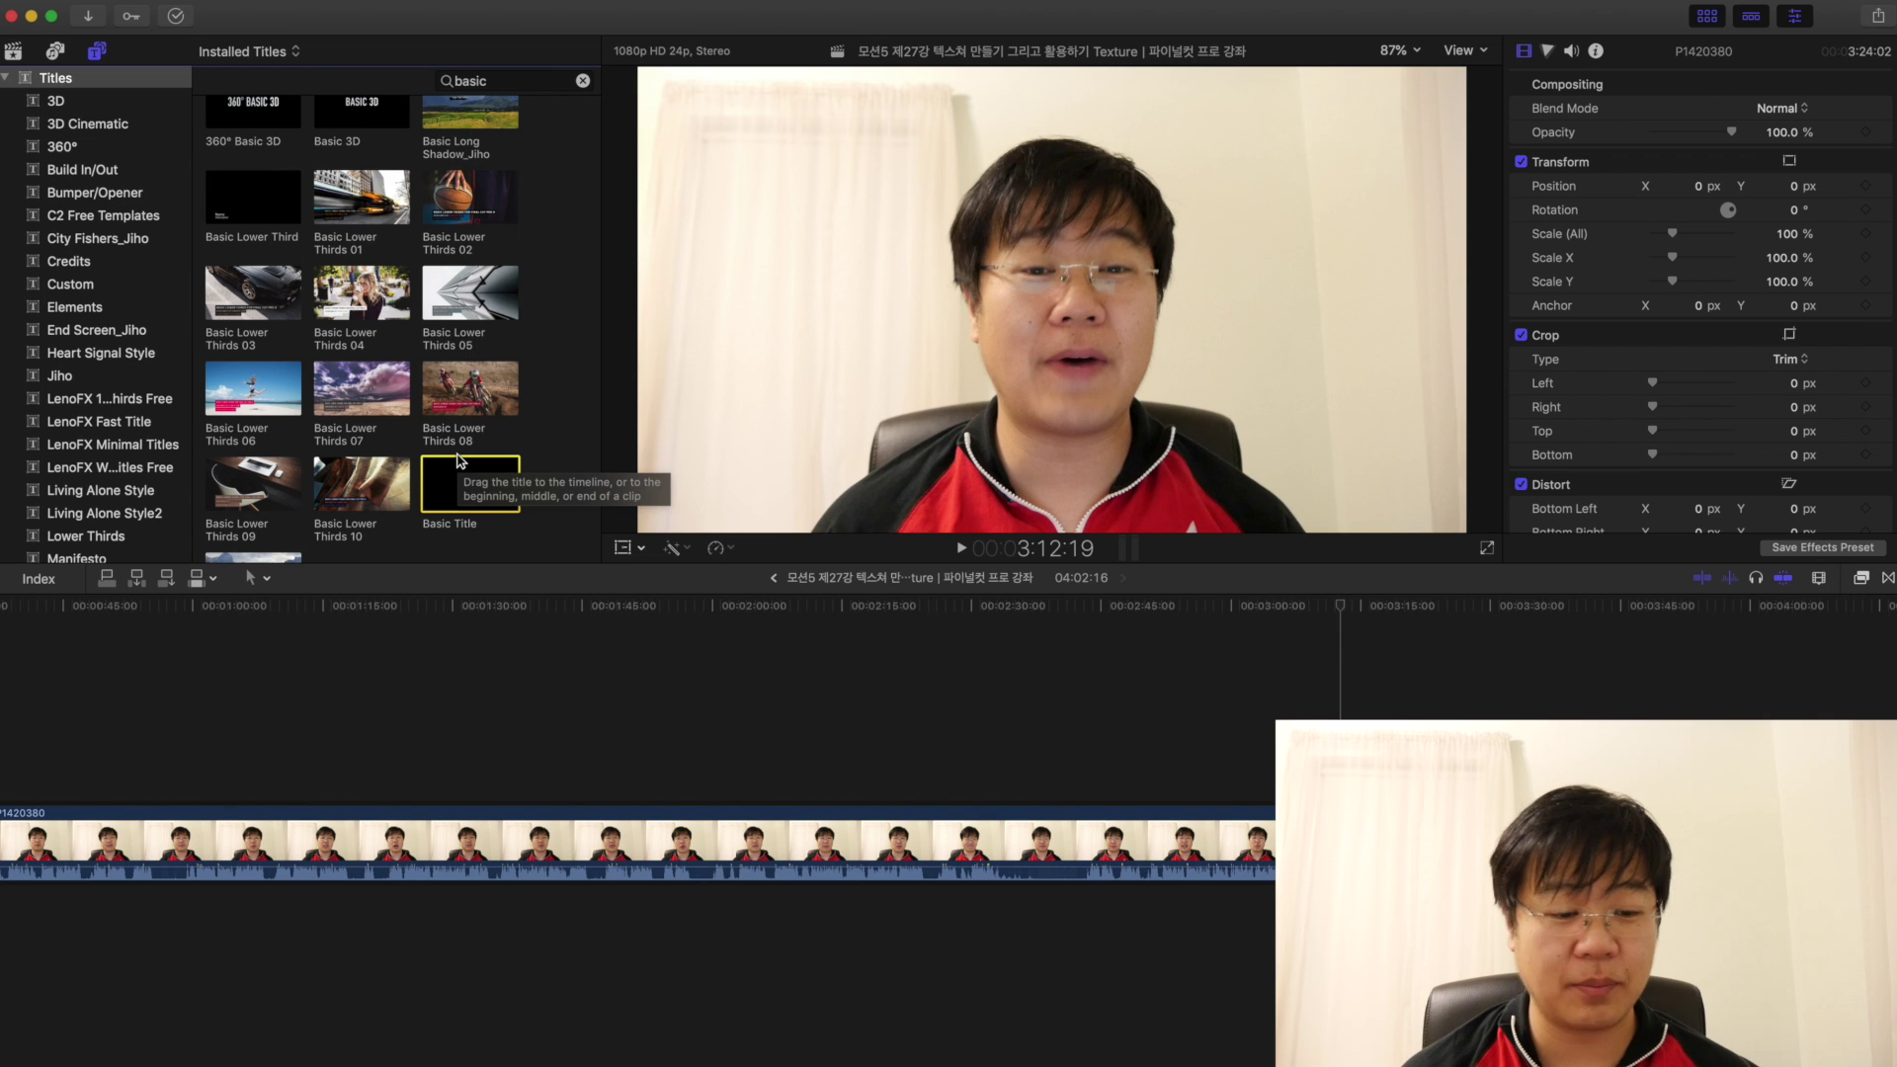
# Step: In Final Cut Pro, add a Basic Title reading "지호의 사색지대" above the clip, with the 배달의민족 도현 font at size 222
pyautogui.moveTo(463, 487); pyautogui.dragTo(1291, 739)
pyautogui.moveTo(1288, 739); pyautogui.dragTo(1287, 739)
pyautogui.write('지호의 사색지대')
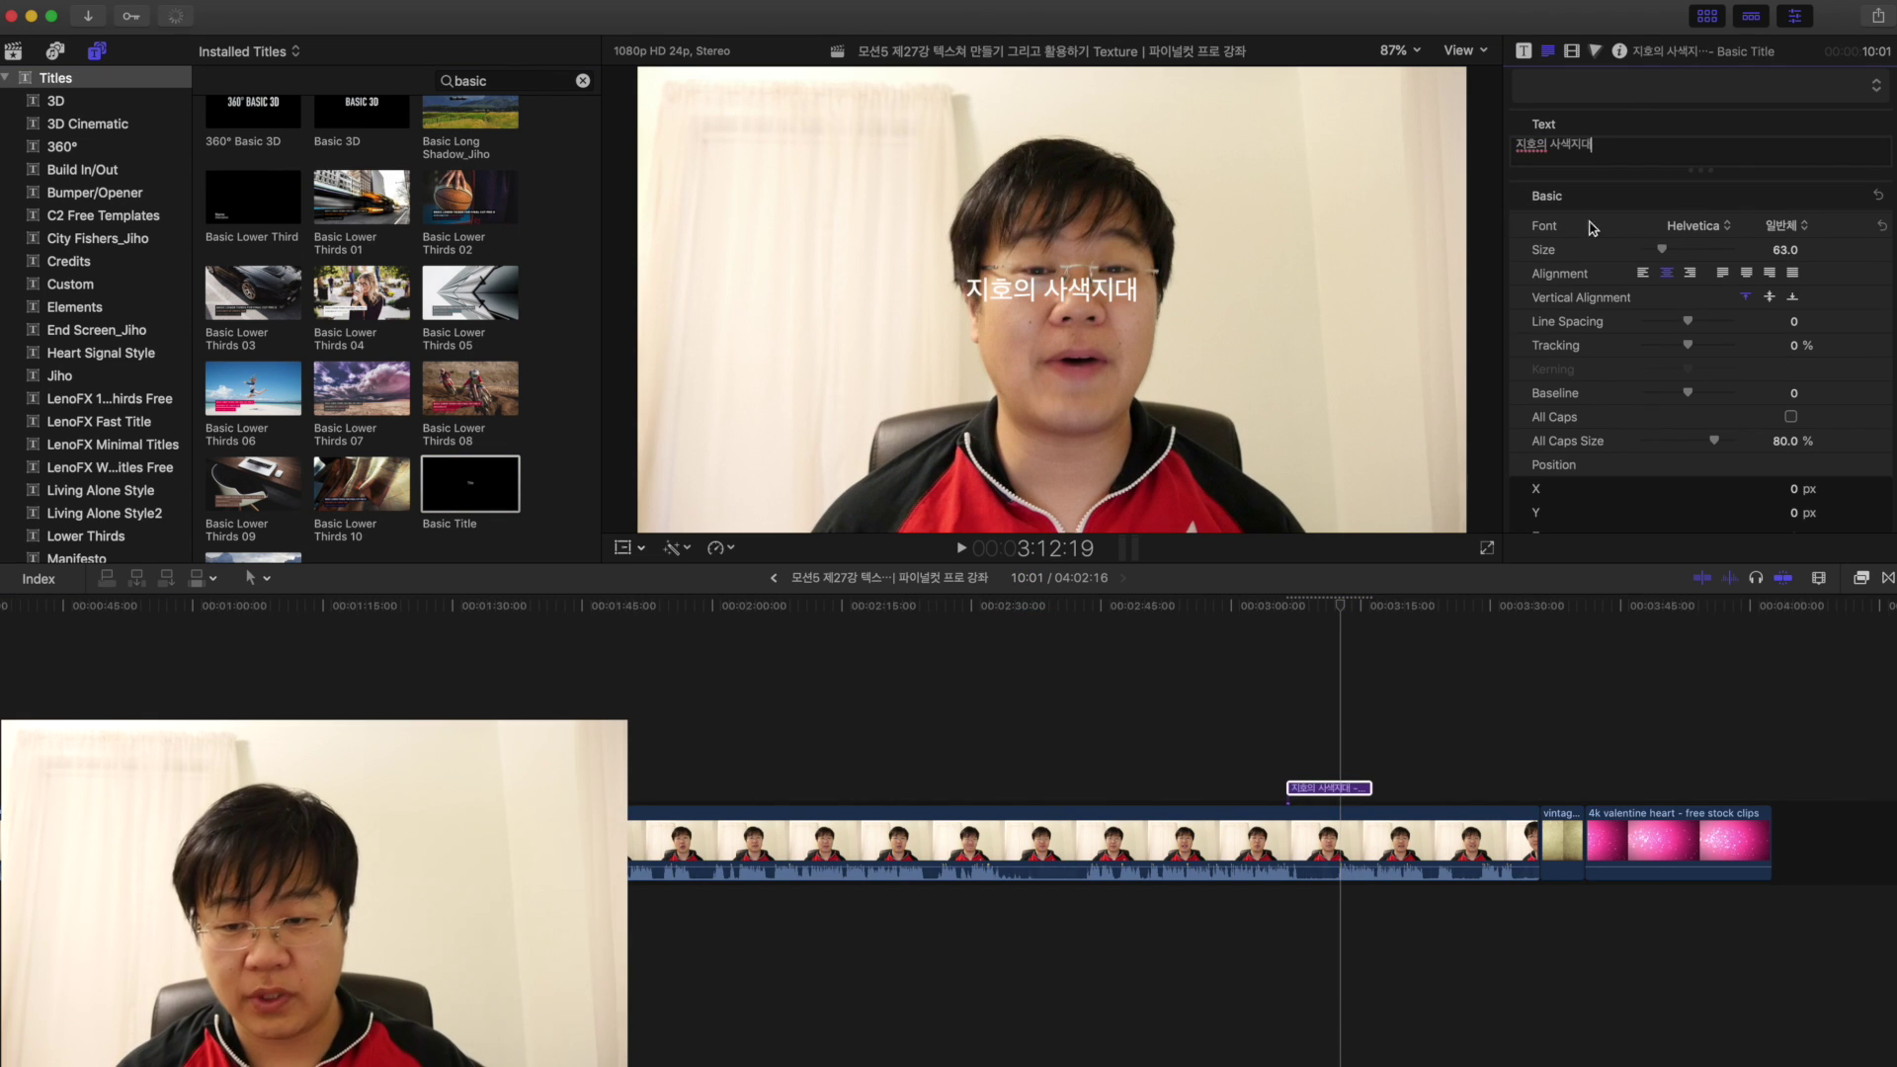
pyautogui.click(1691, 227)
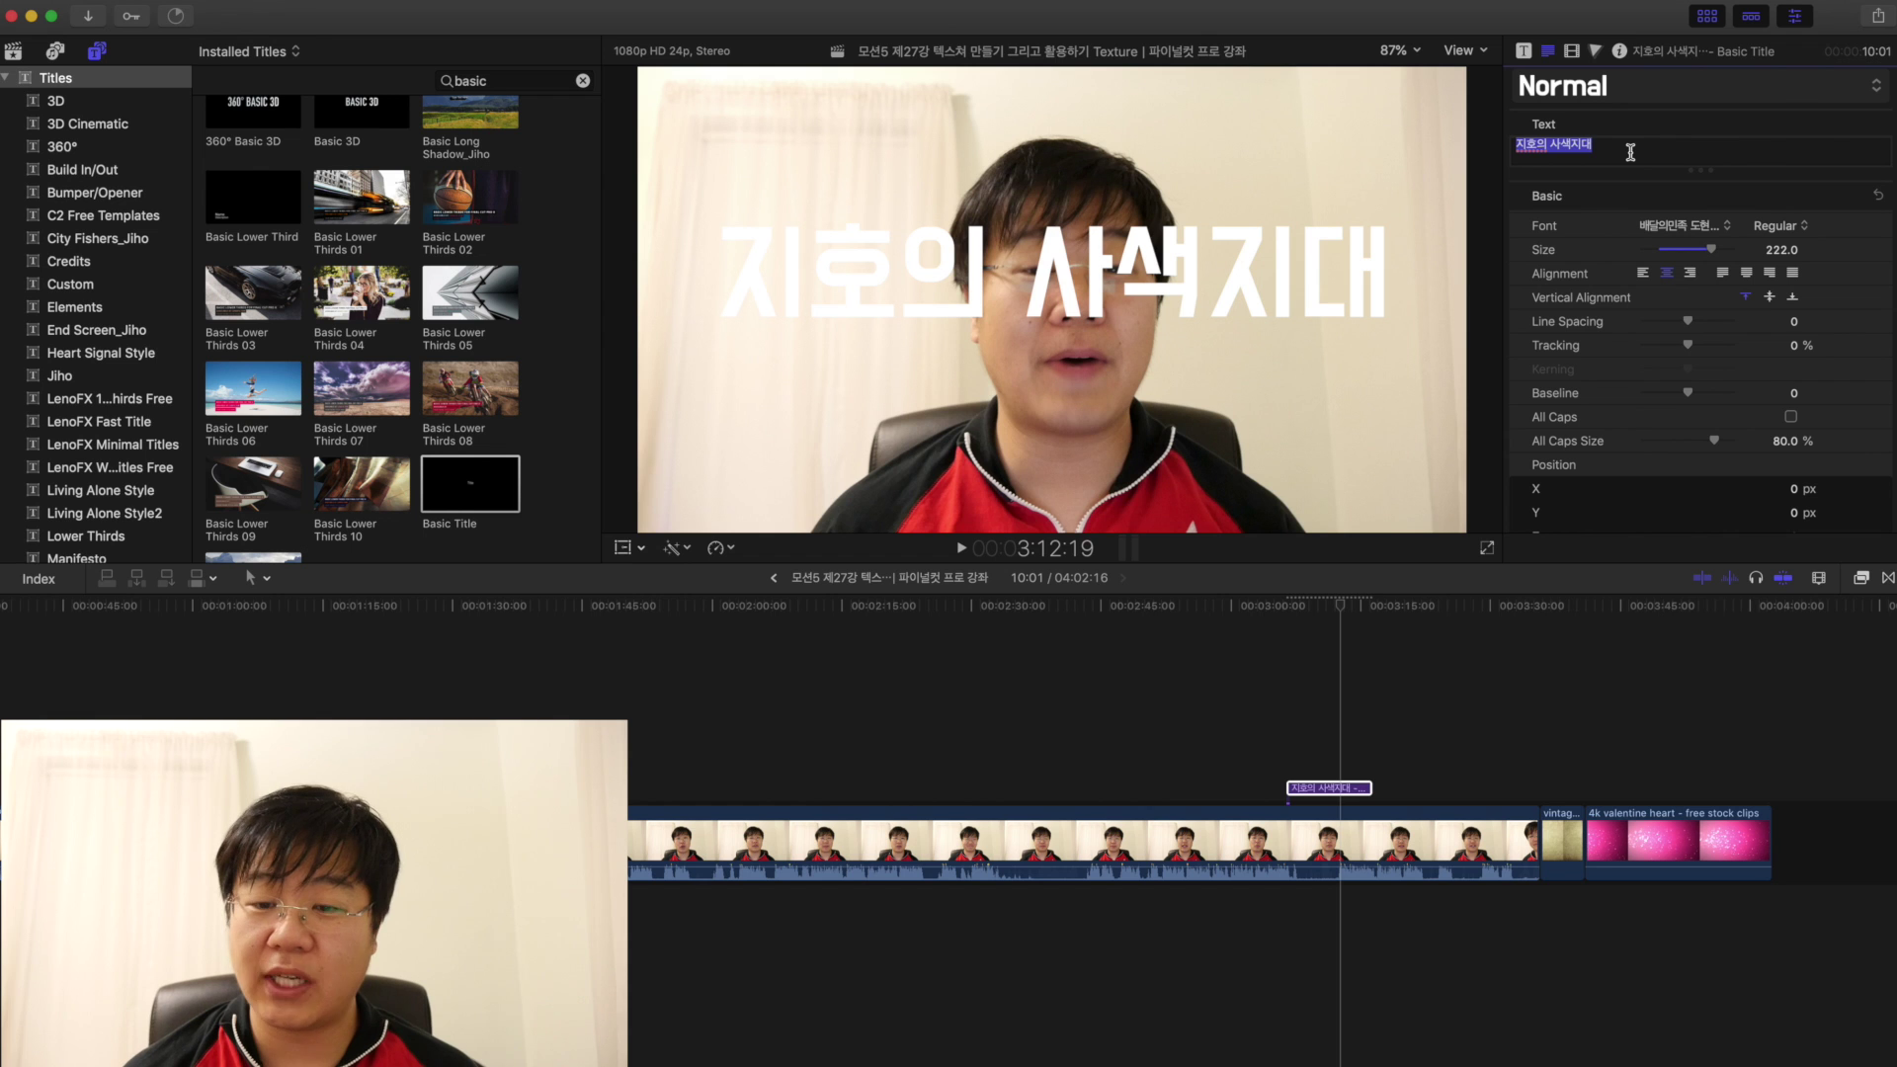
# Step: Apply the saved style test 1 to the title and enlarge its text size
pyautogui.click(1615, 91)
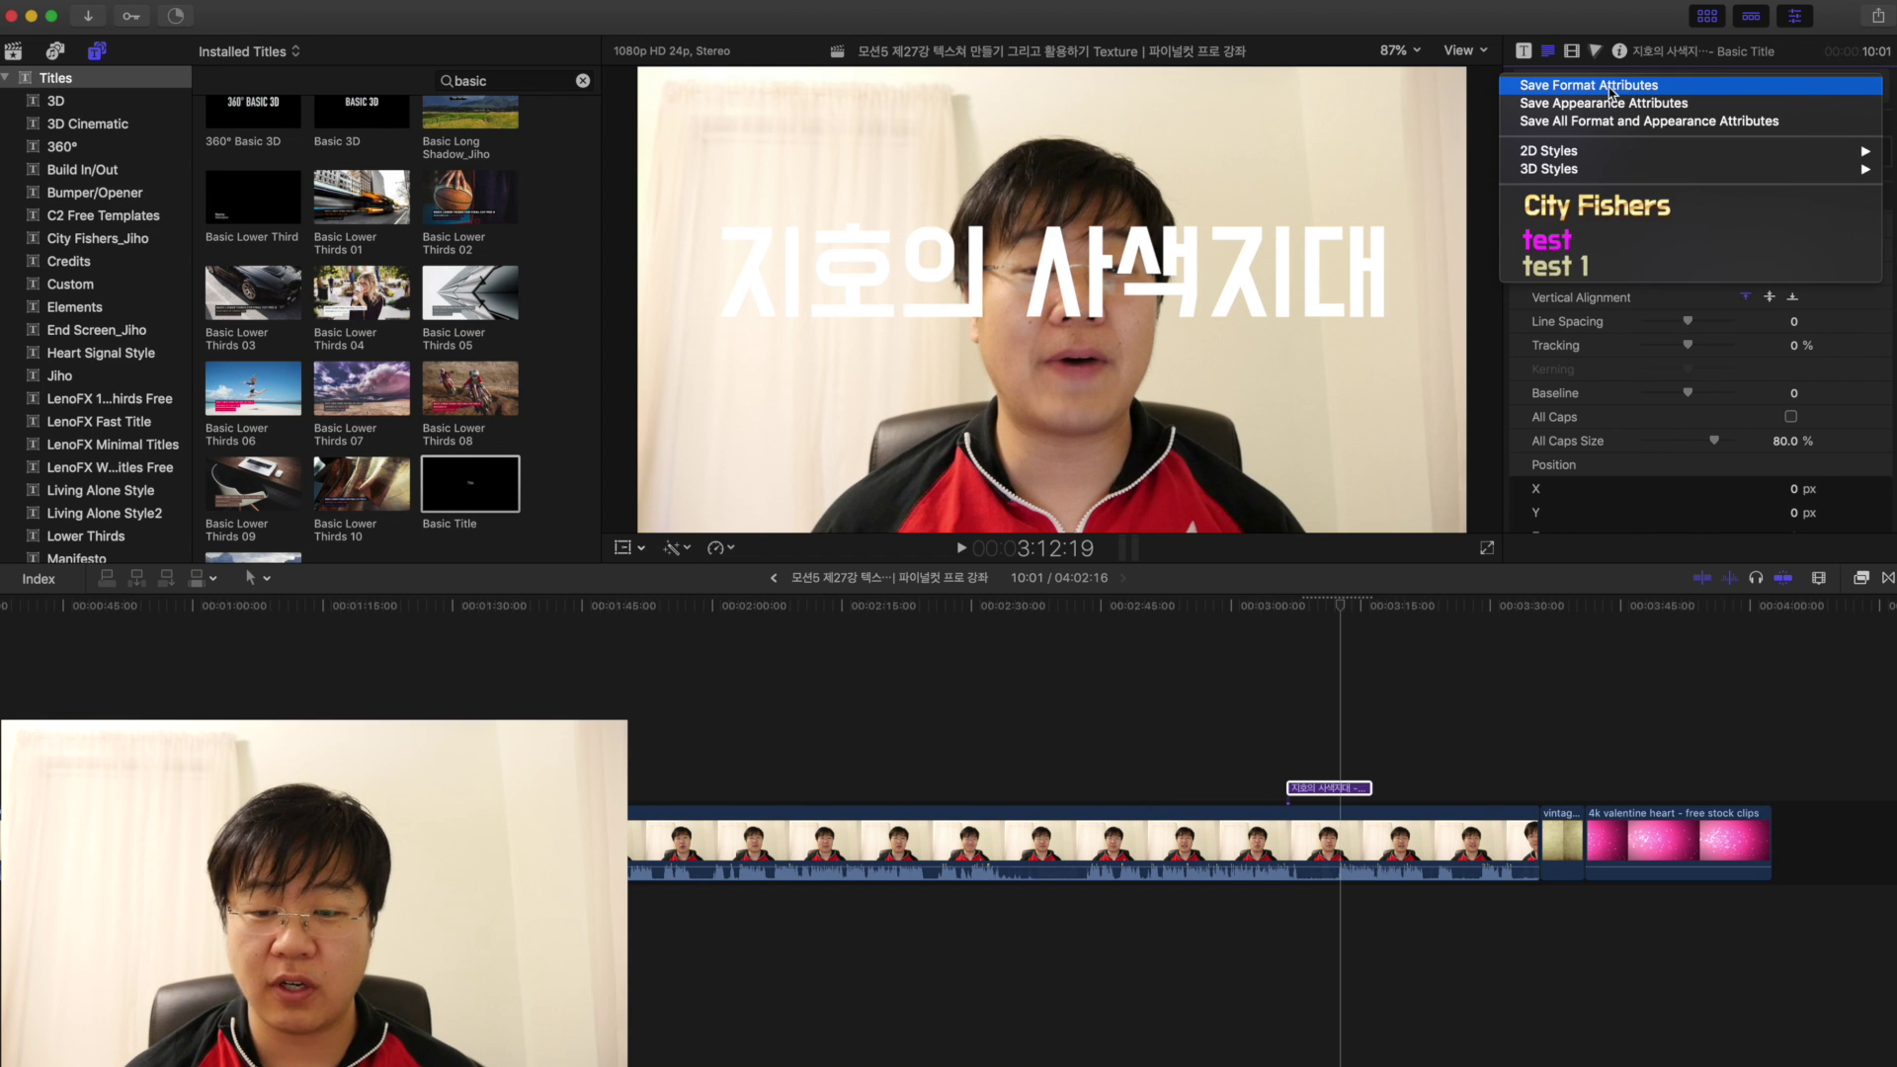
pyautogui.click(1586, 267)
pyautogui.moveTo(1668, 251); pyautogui.dragTo(1725, 255)
# Step: Examine the title's Face settings and its fill type options
pyautogui.scroll(-5, 1670, 395)
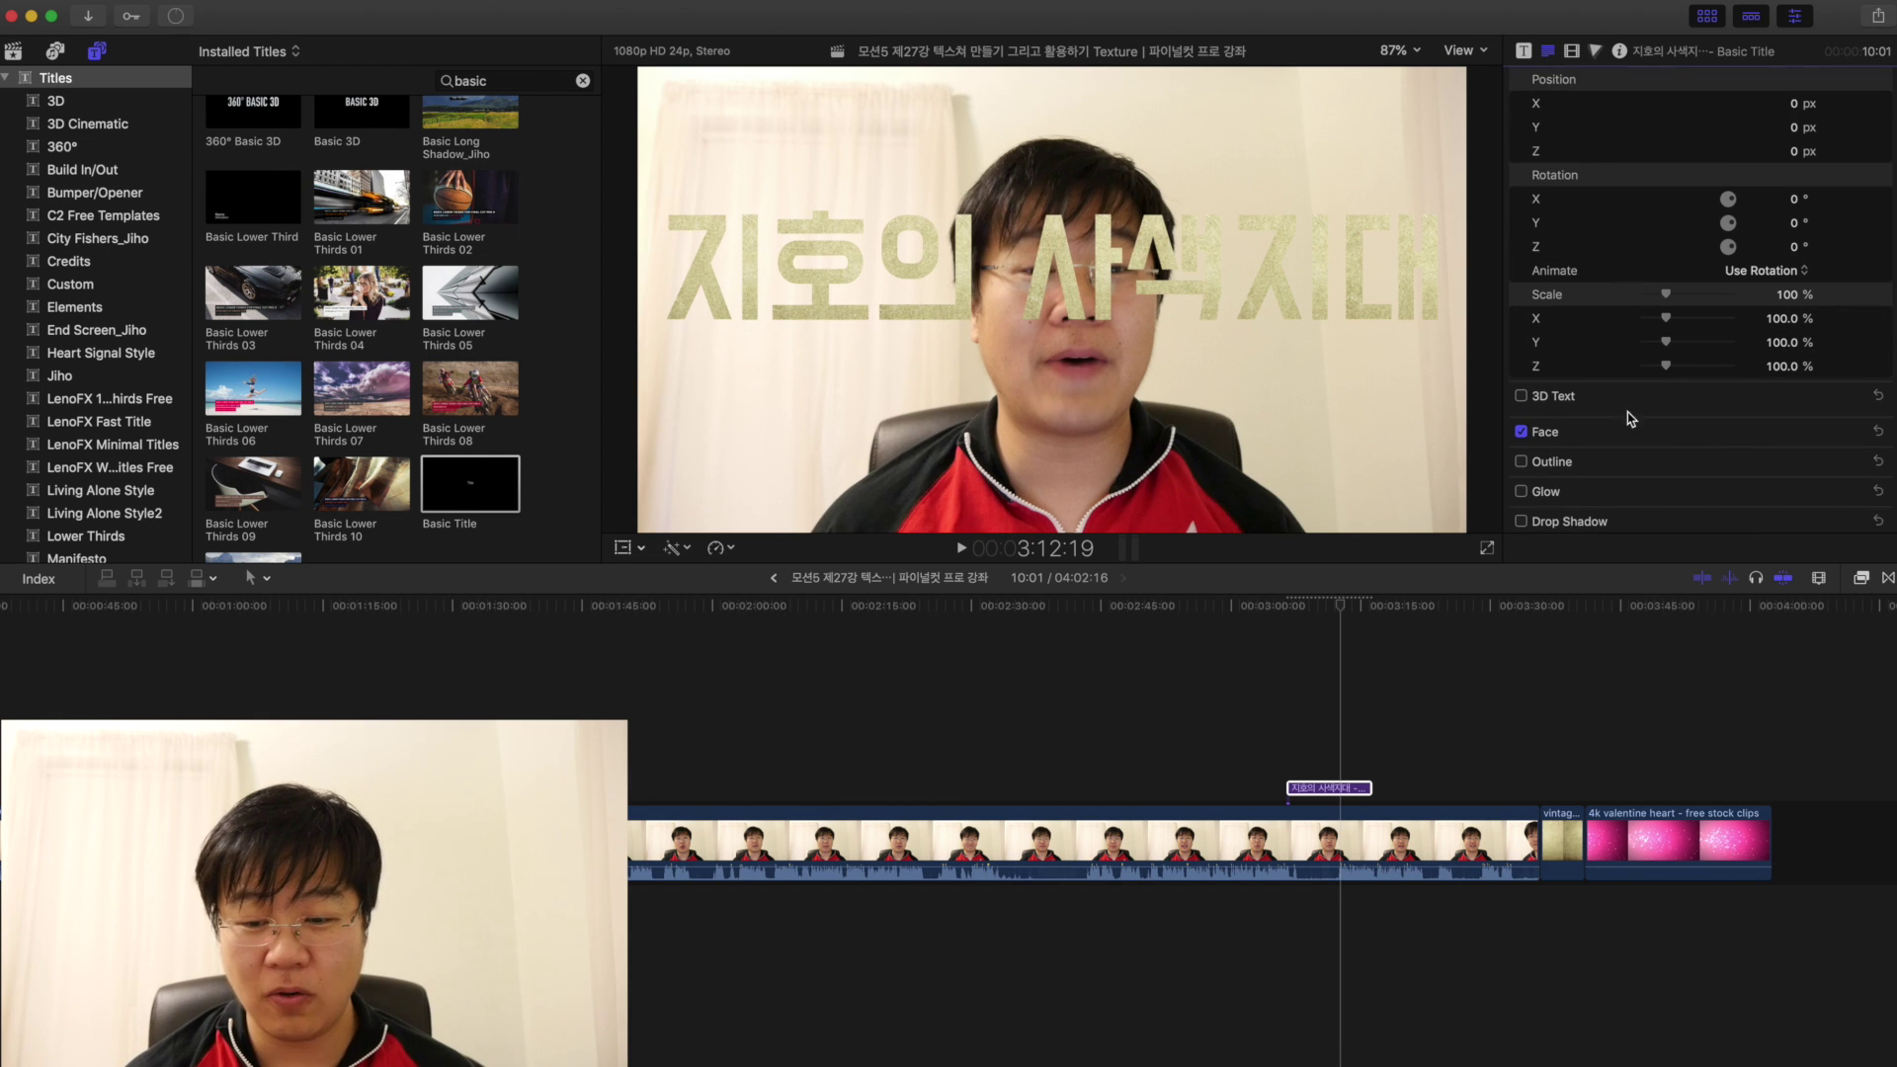
pyautogui.click(1850, 431)
pyautogui.scroll(-1, 1794, 451)
pyautogui.click(1790, 417)
pyautogui.click(1789, 379)
pyautogui.click(1784, 414)
pyautogui.click(1791, 451)
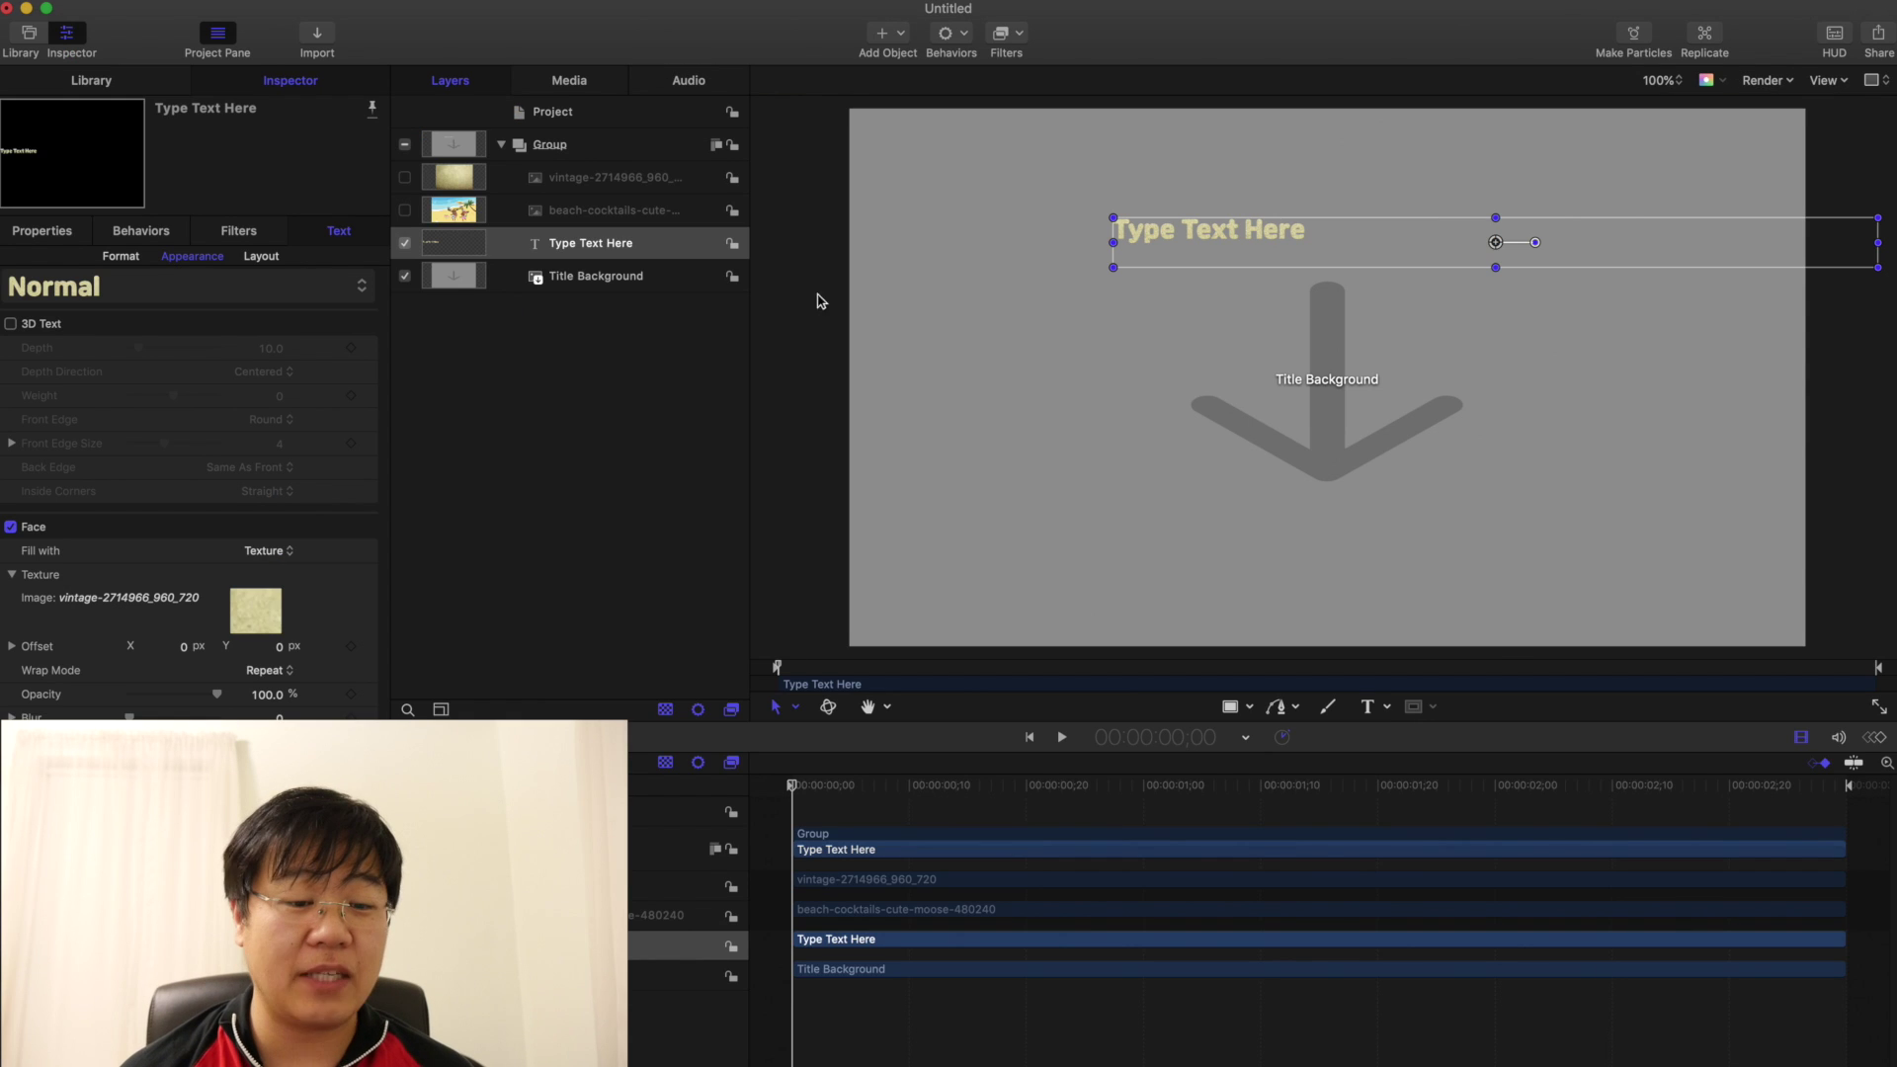
# Step: Back in Motion, close the screenshot preview and assign beach-cocktails-cute-moose-480240 as the Face texture image of the Type Text Here layer
pyautogui.click(653, 218)
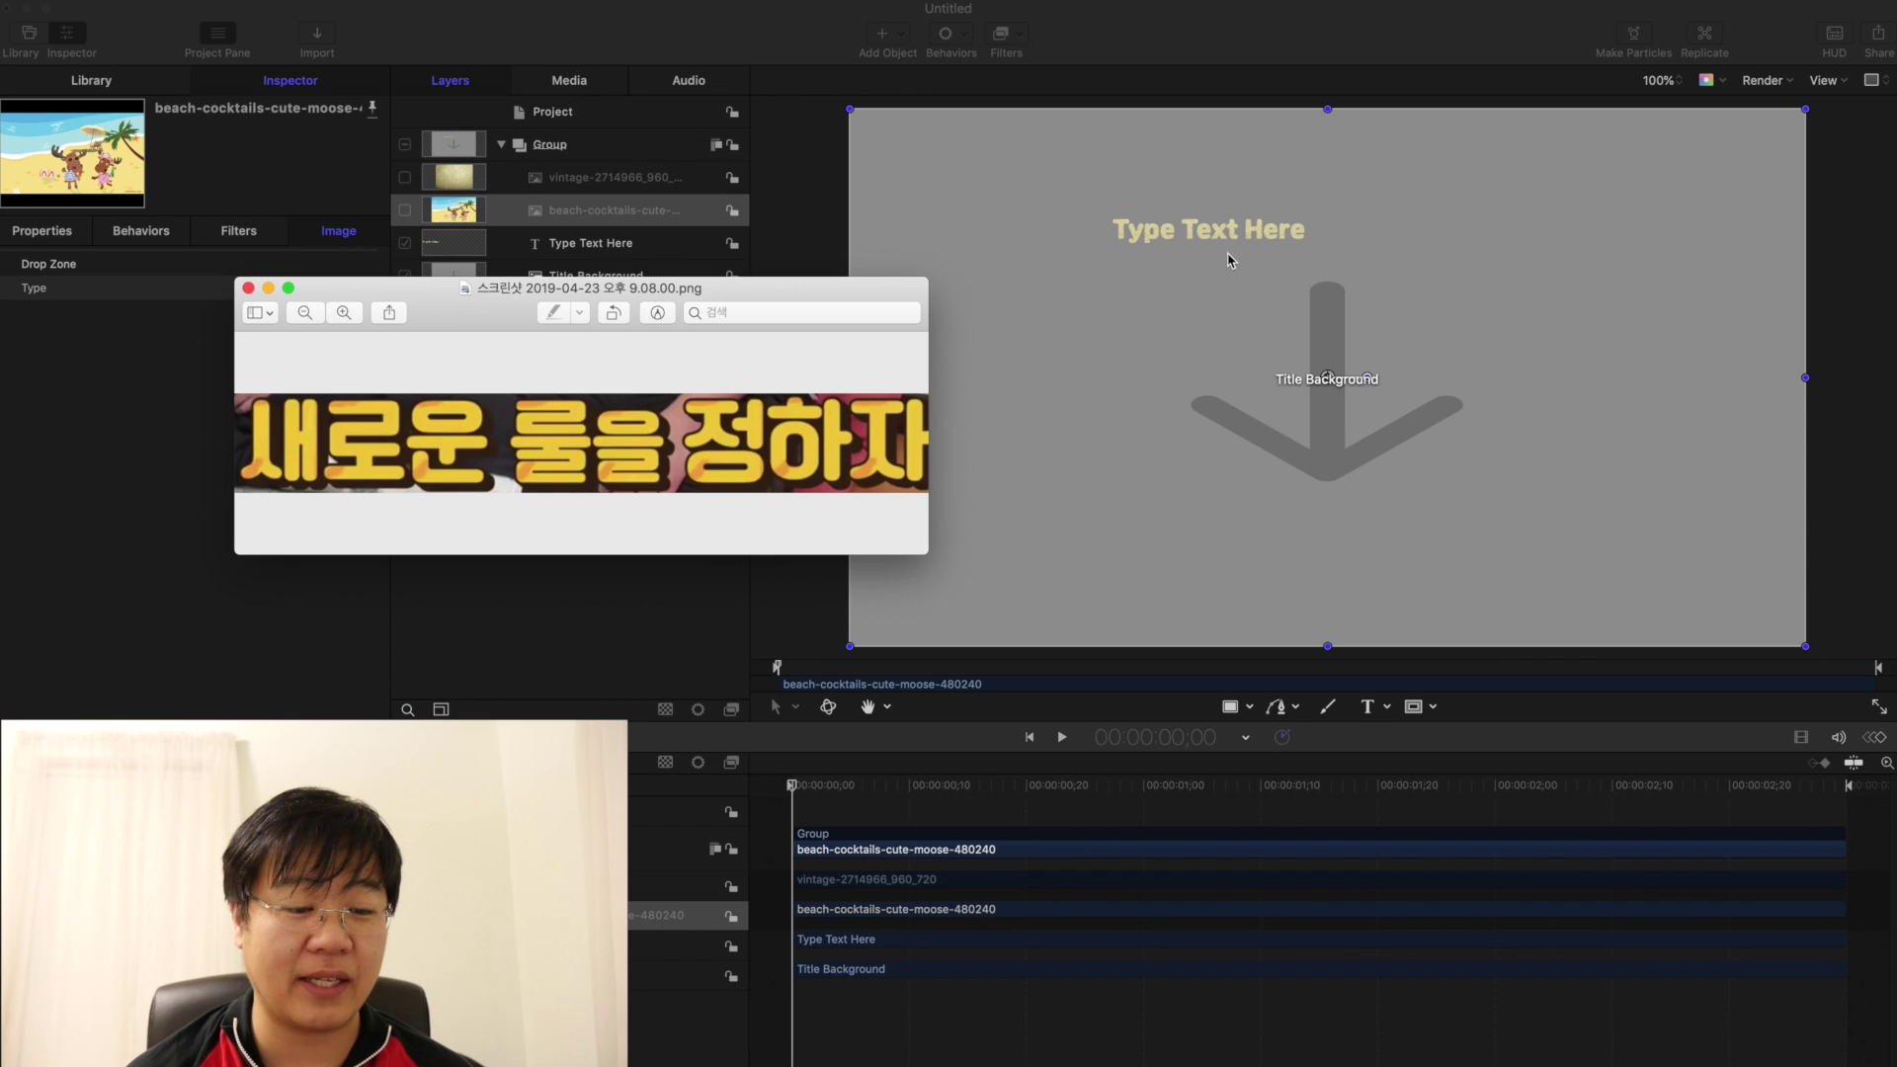
pyautogui.click(243, 288)
pyautogui.click(591, 243)
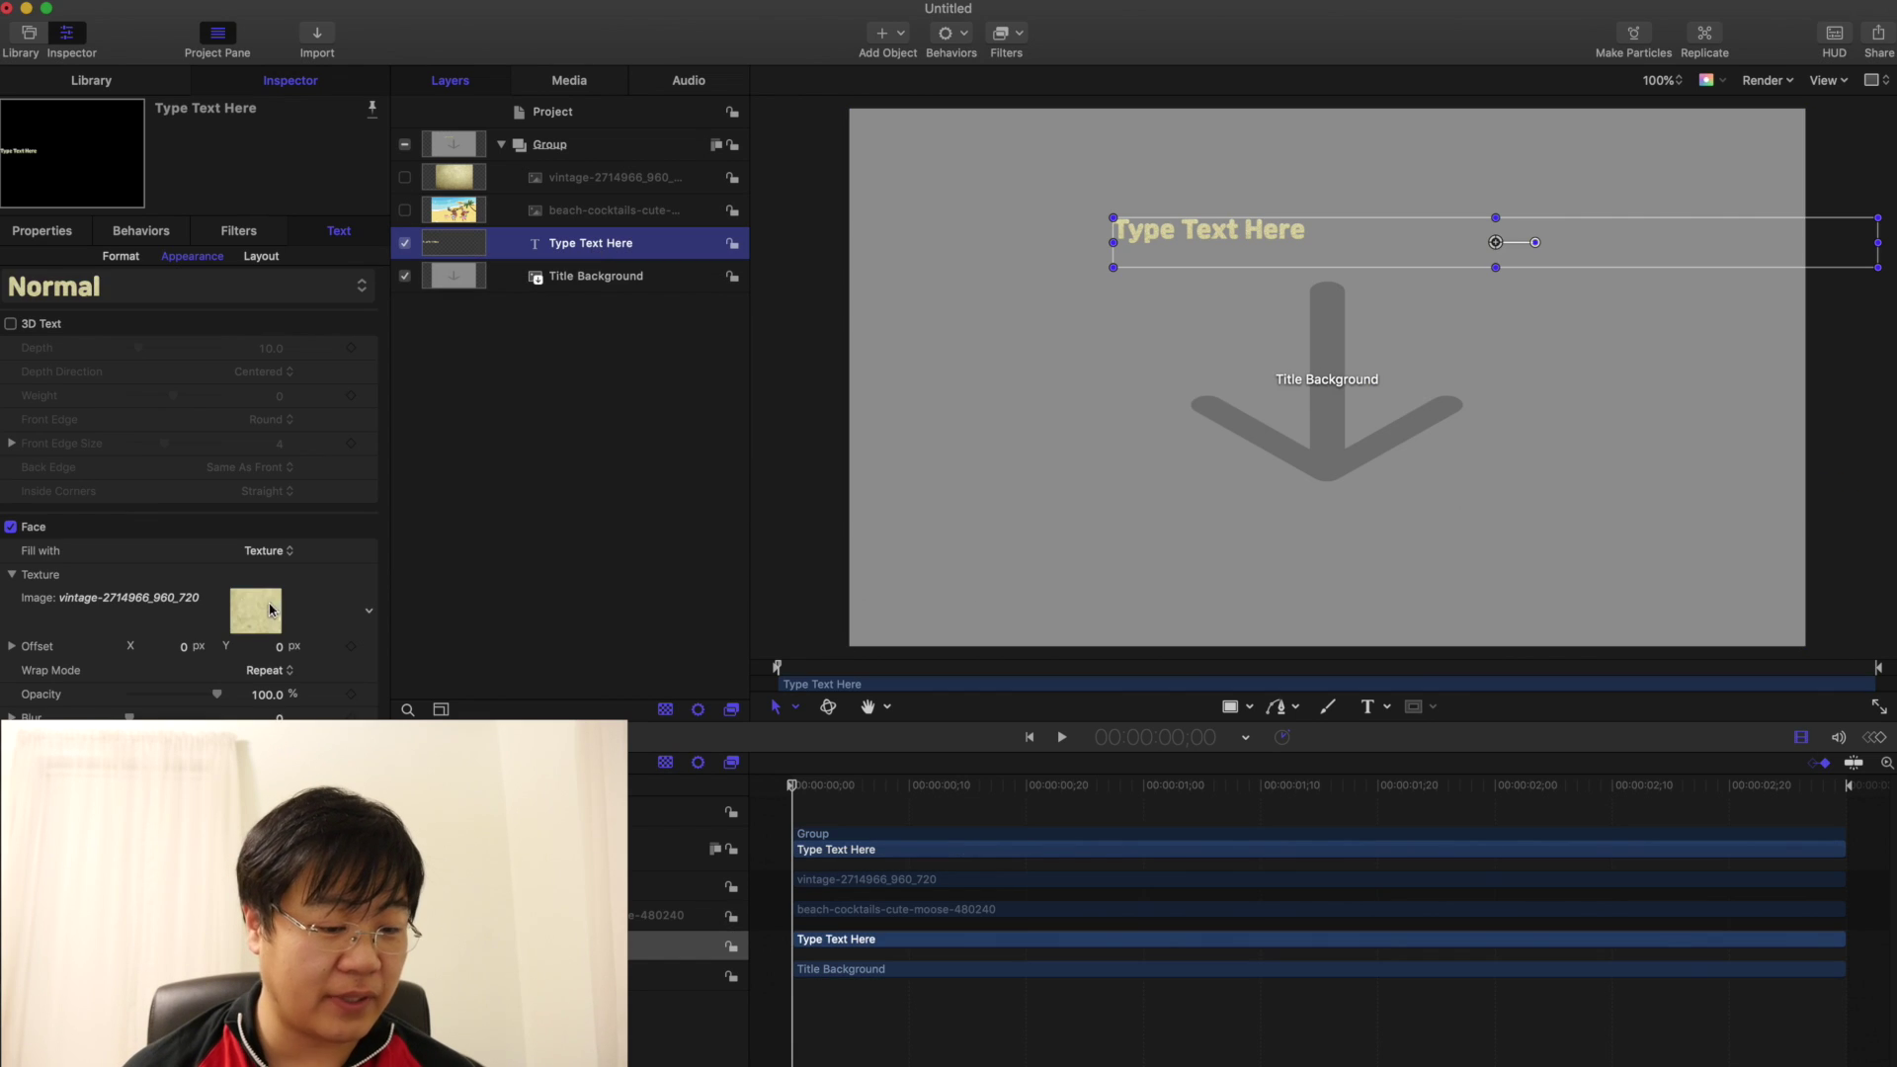
pyautogui.moveTo(467, 217); pyautogui.dragTo(241, 621)
# Step: Set the Type Text Here size to 271 and move the text toward the middle of the canvas
pyautogui.click(121, 256)
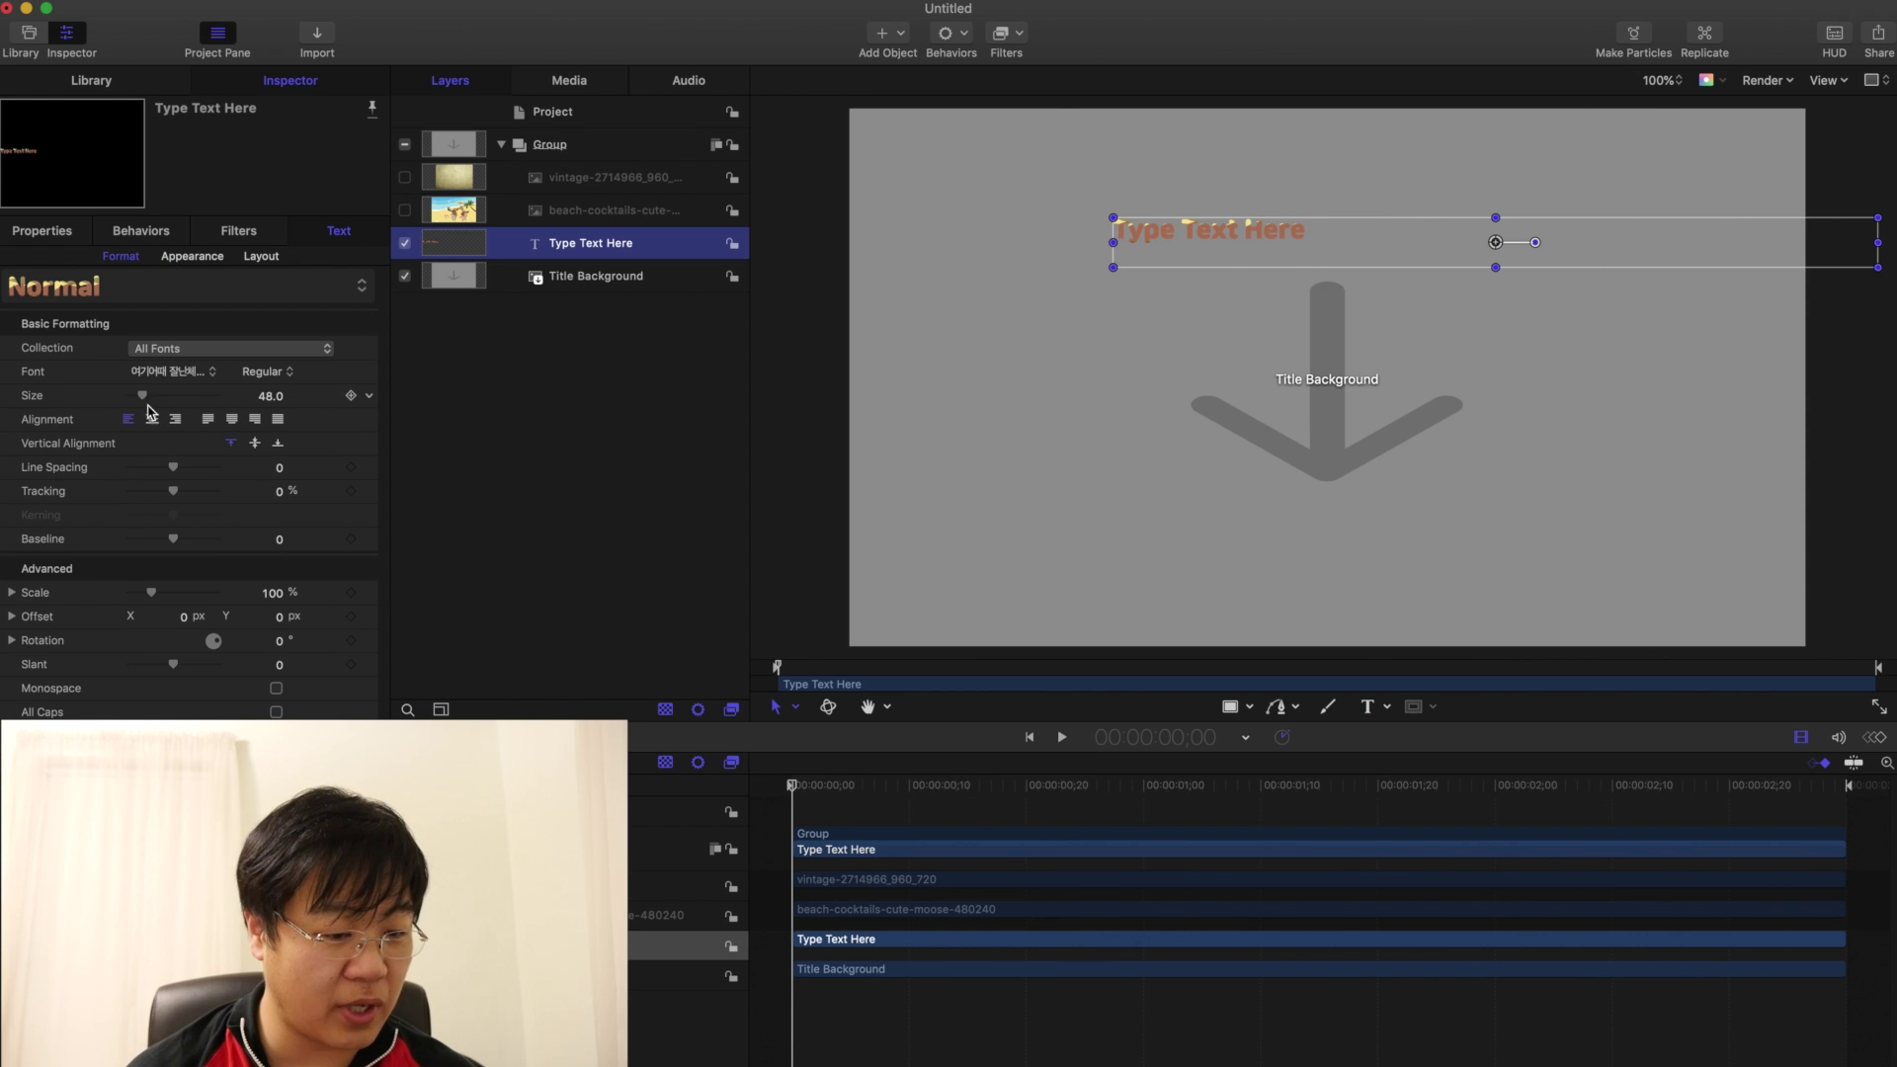
pyautogui.moveTo(165, 398); pyautogui.dragTo(212, 395)
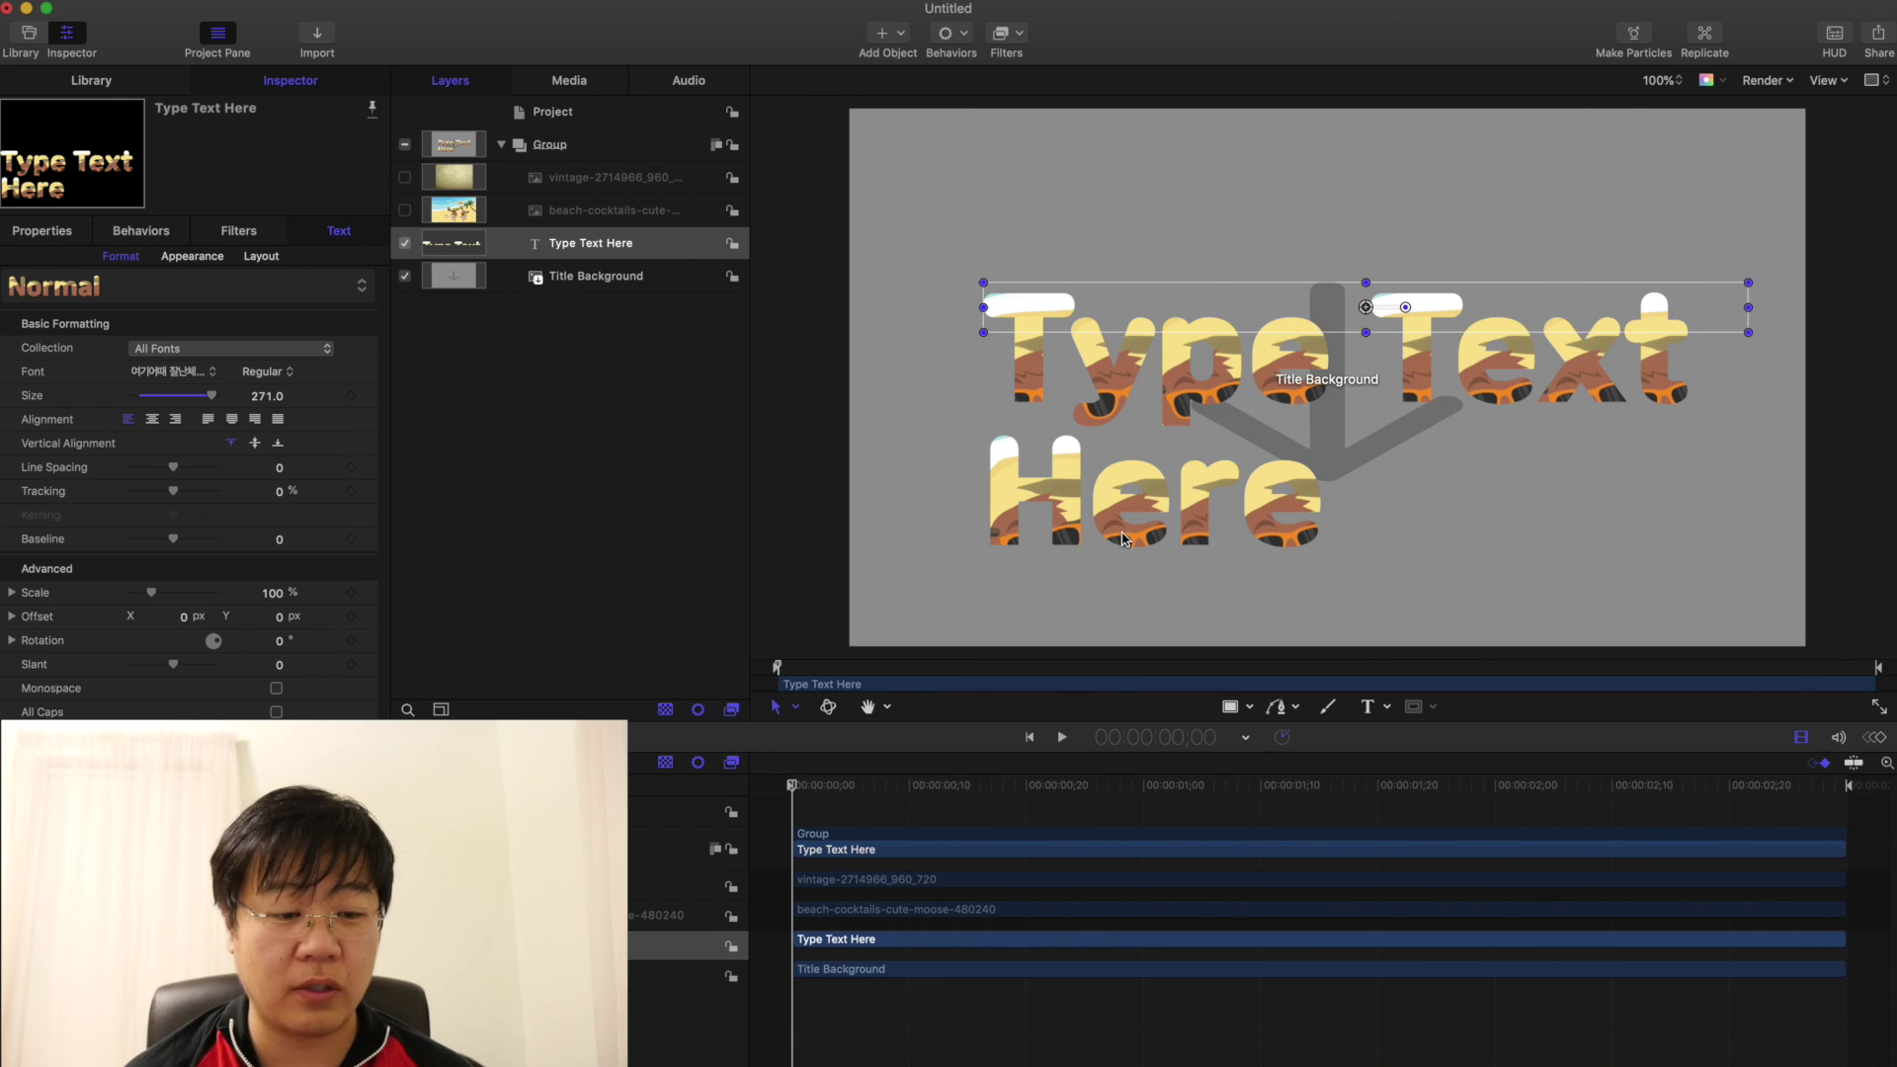
# Step: Hide the Type Text Here layer and show the beach image layer to view the whole texture picture
pyautogui.click(404, 243)
pyautogui.click(404, 210)
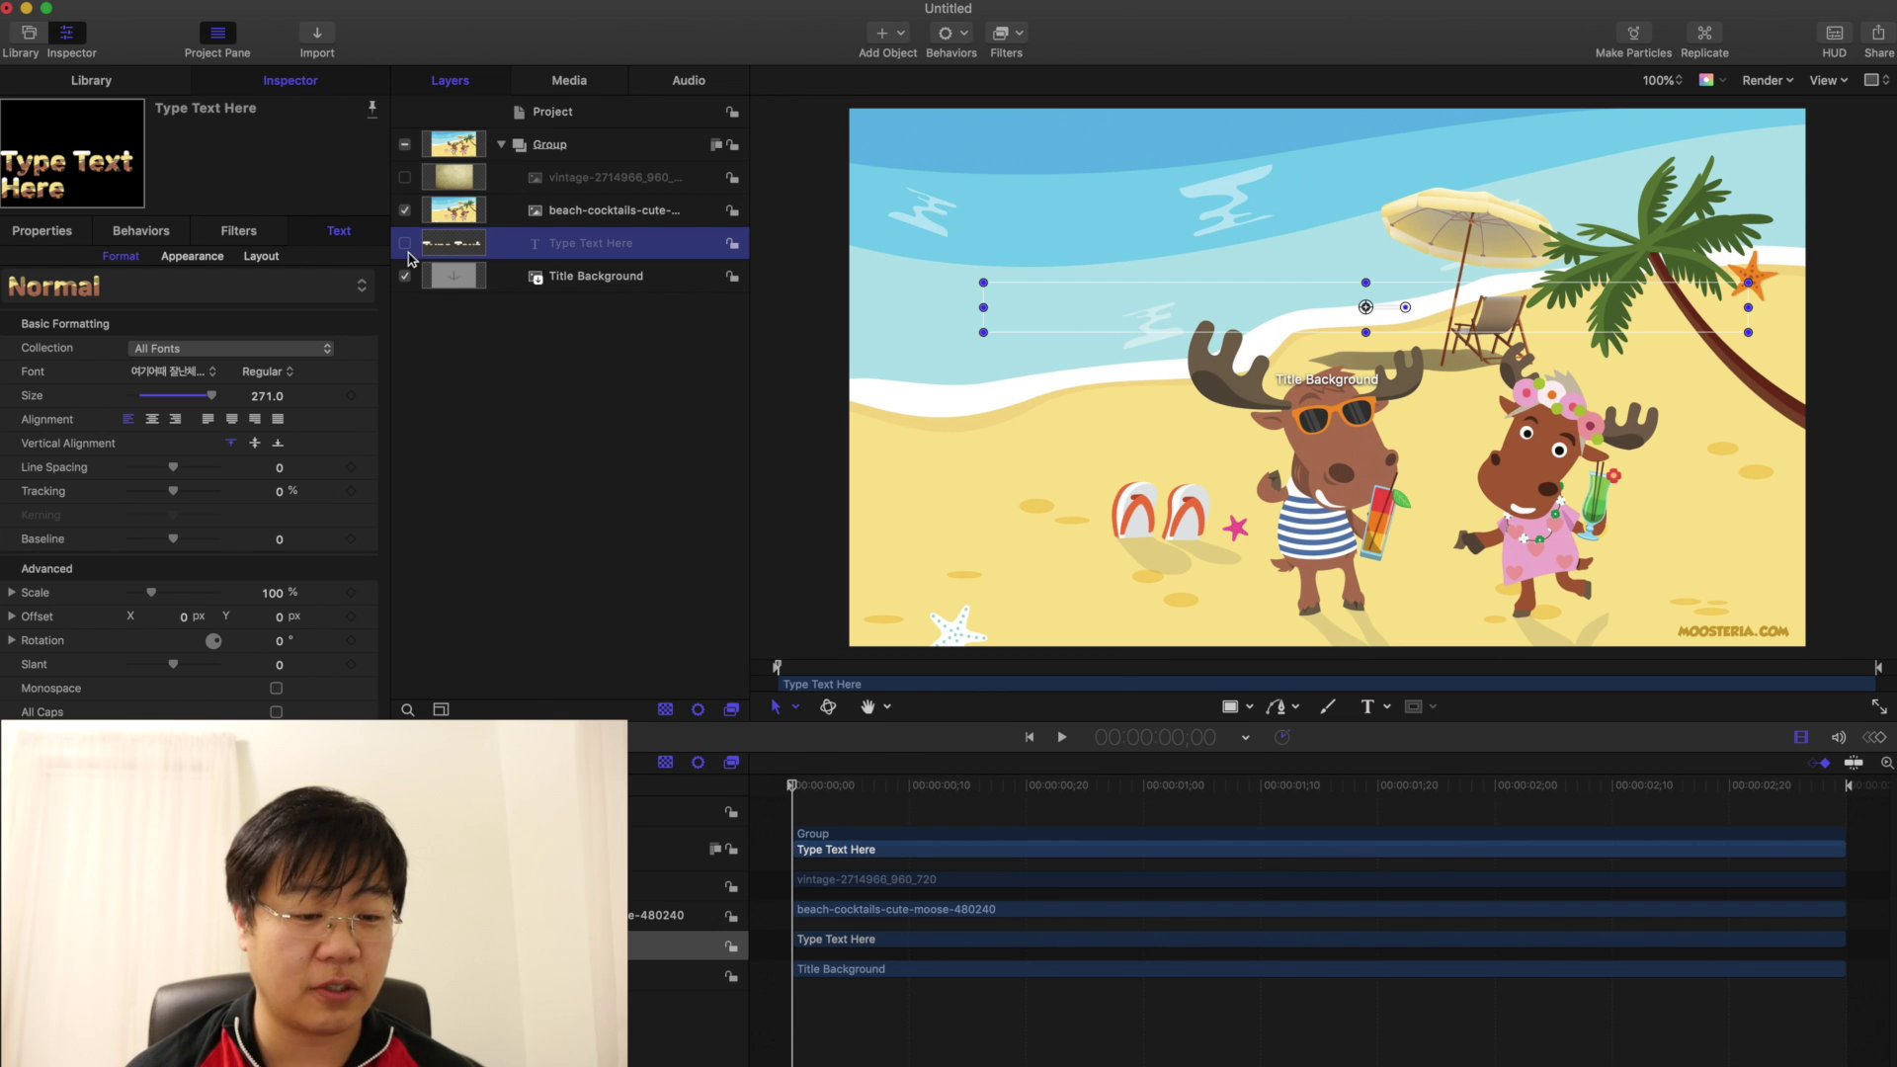
# Step: Hide the beach image, show the text layer again, and set its Face texture offset to X 2638.8 px and Y 1.0 px
pyautogui.click(194, 258)
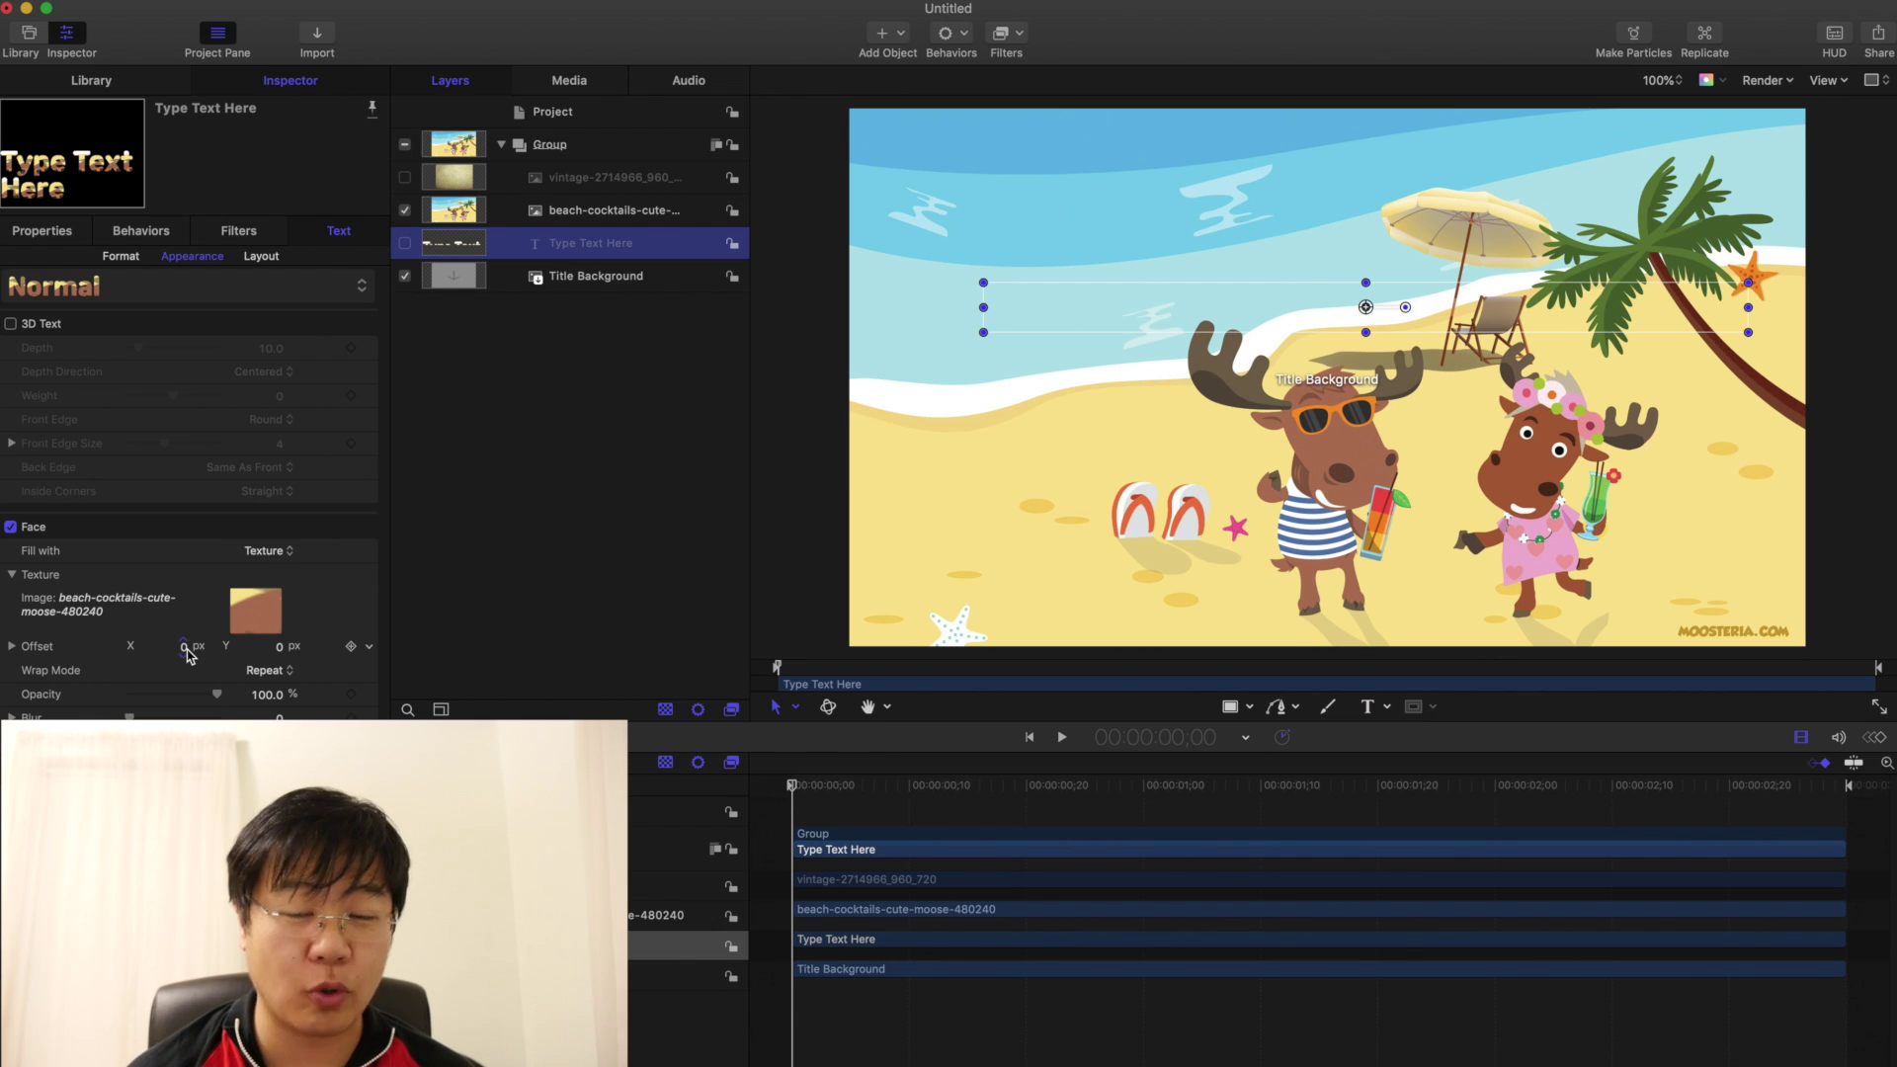
pyautogui.click(404, 210)
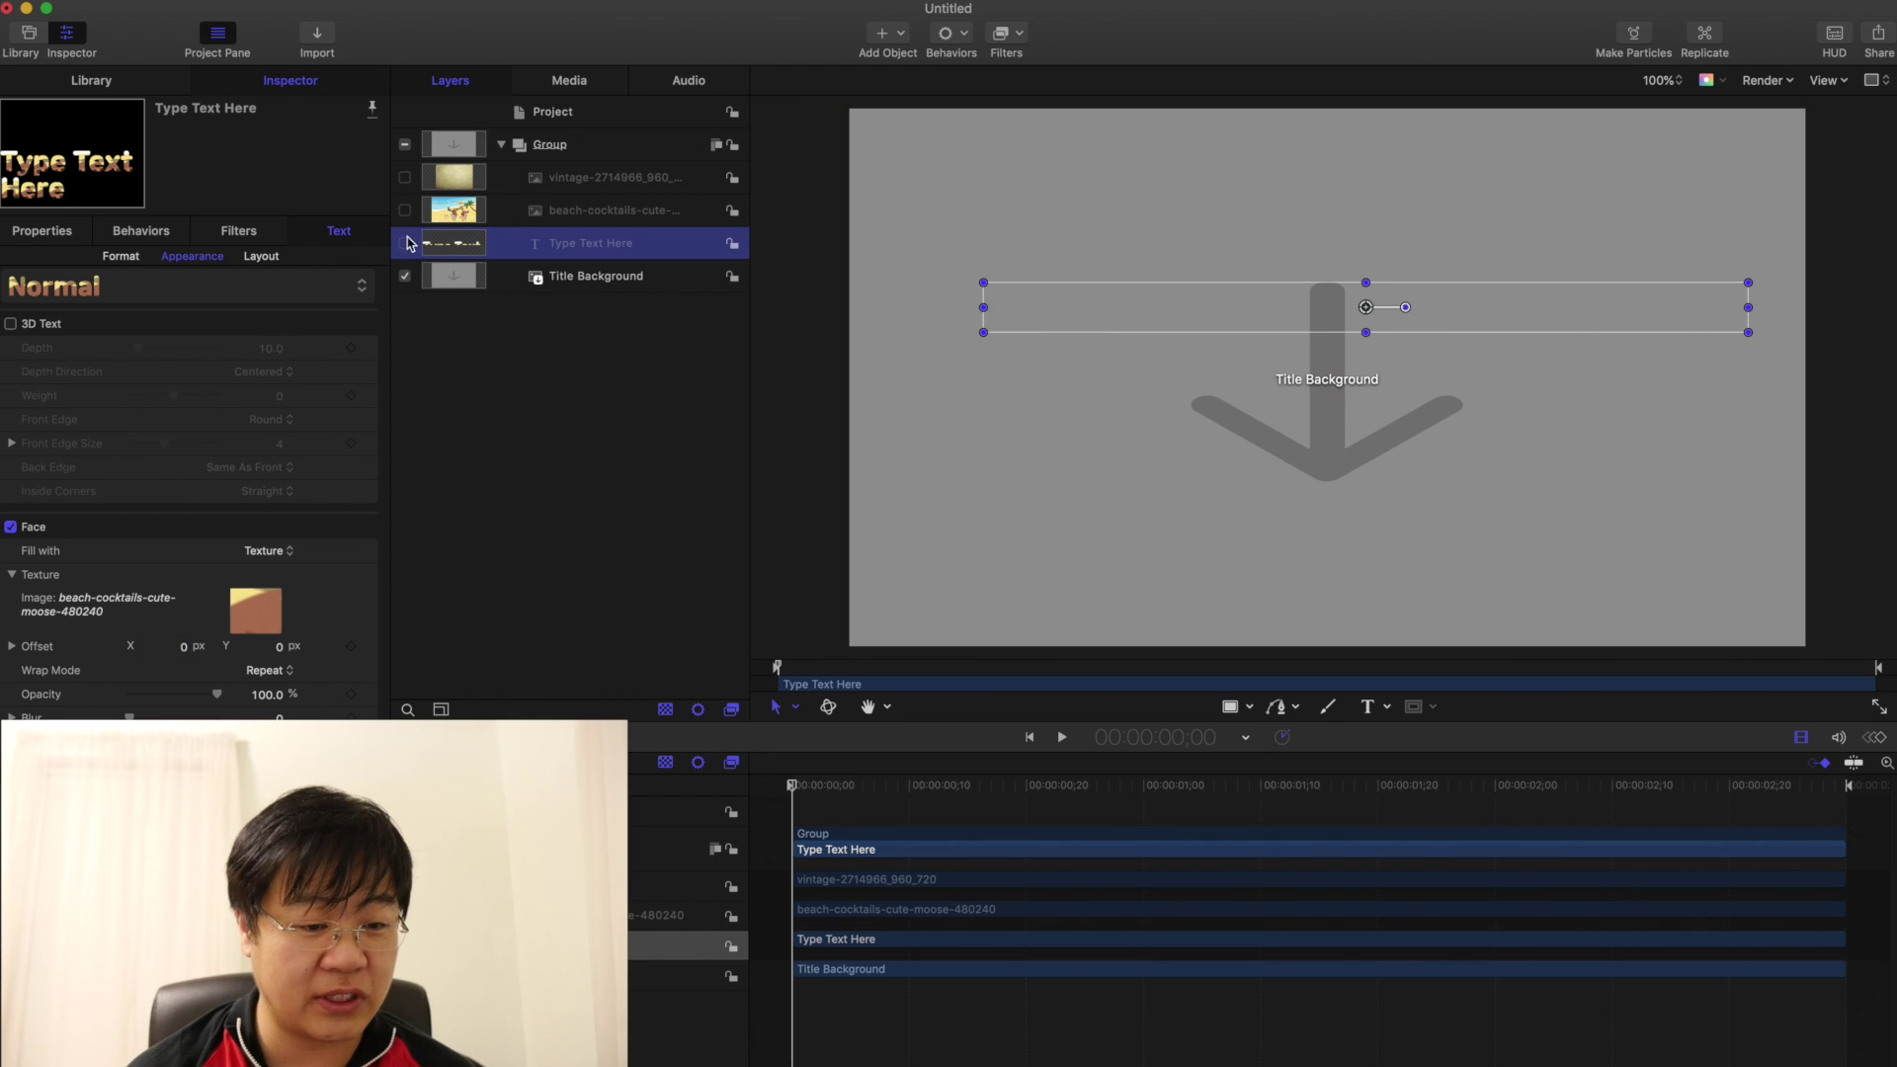
pyautogui.click(405, 243)
pyautogui.moveTo(184, 648); pyautogui.dragTo(164, 647)
pyautogui.moveTo(277, 648); pyautogui.dragTo(279, 652)
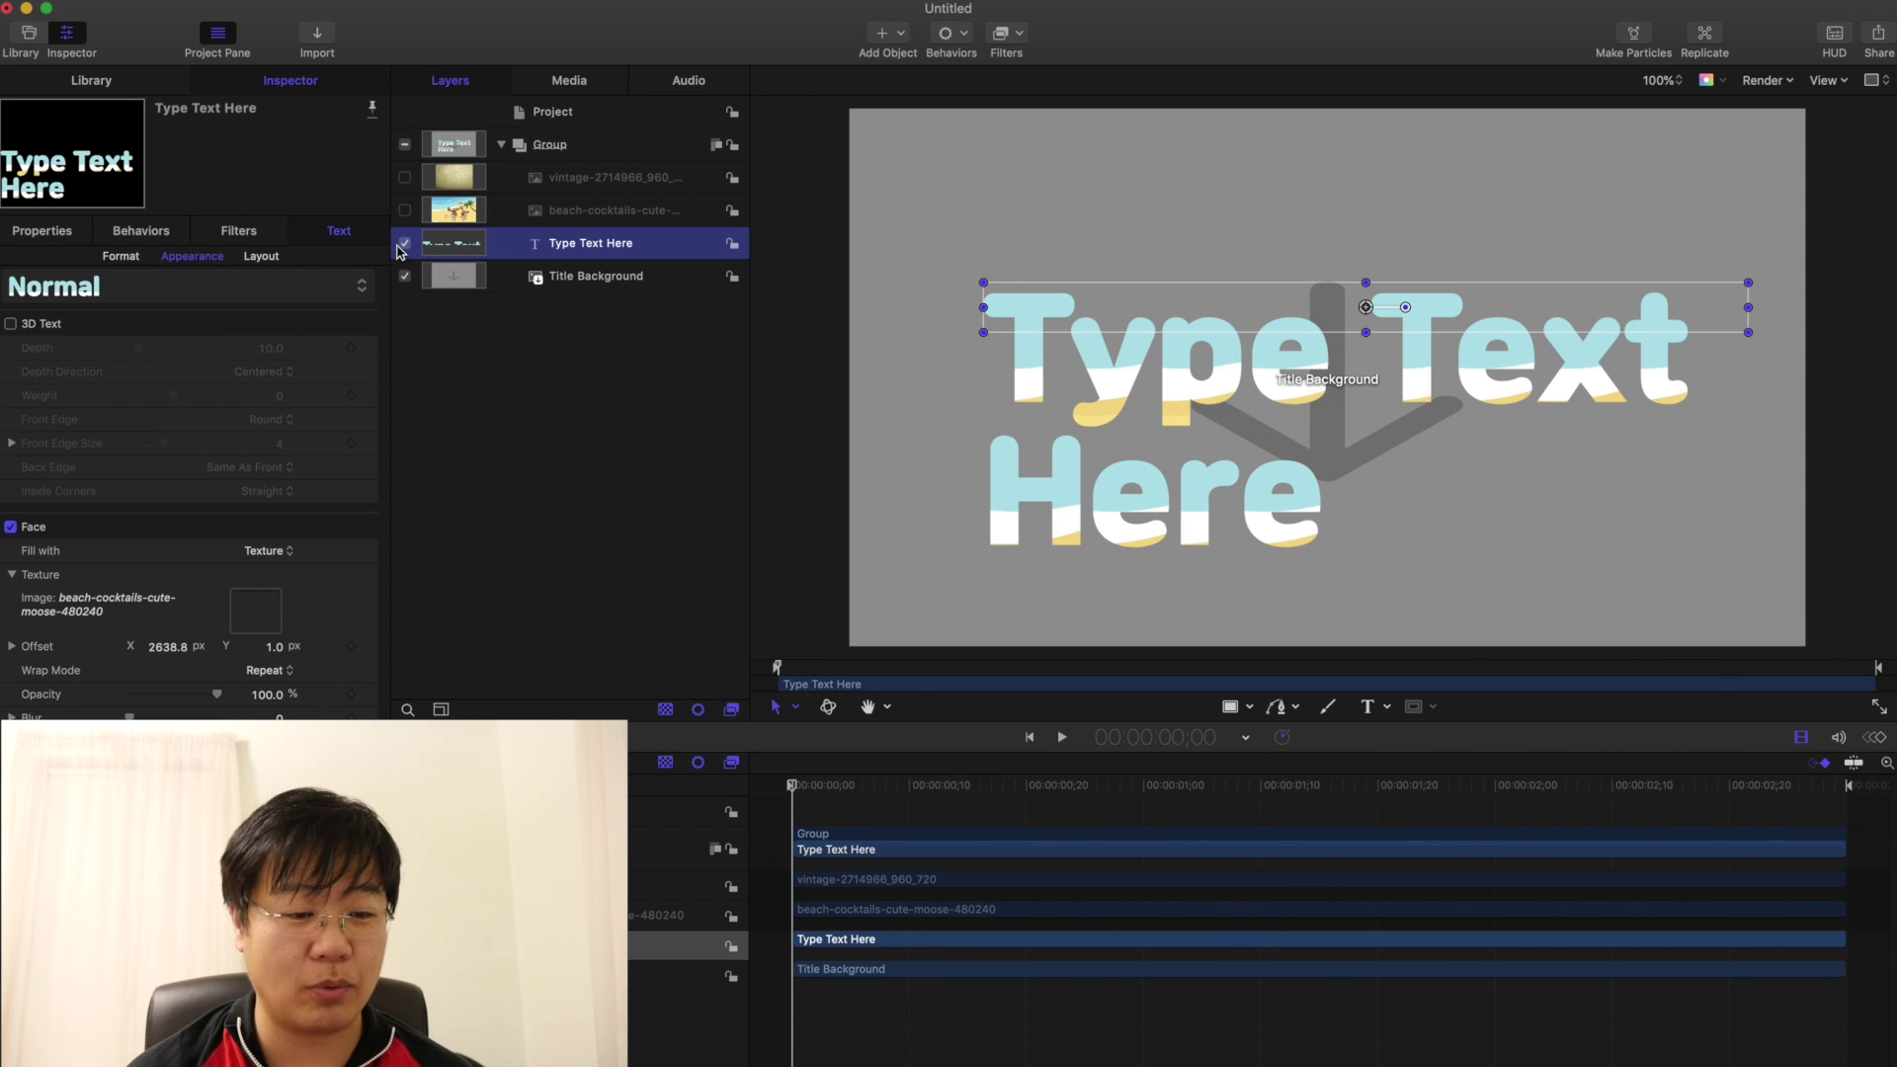
# Step: Show the beach image layer briefly to compare it with the textured text, and hide it again
pyautogui.click(405, 212)
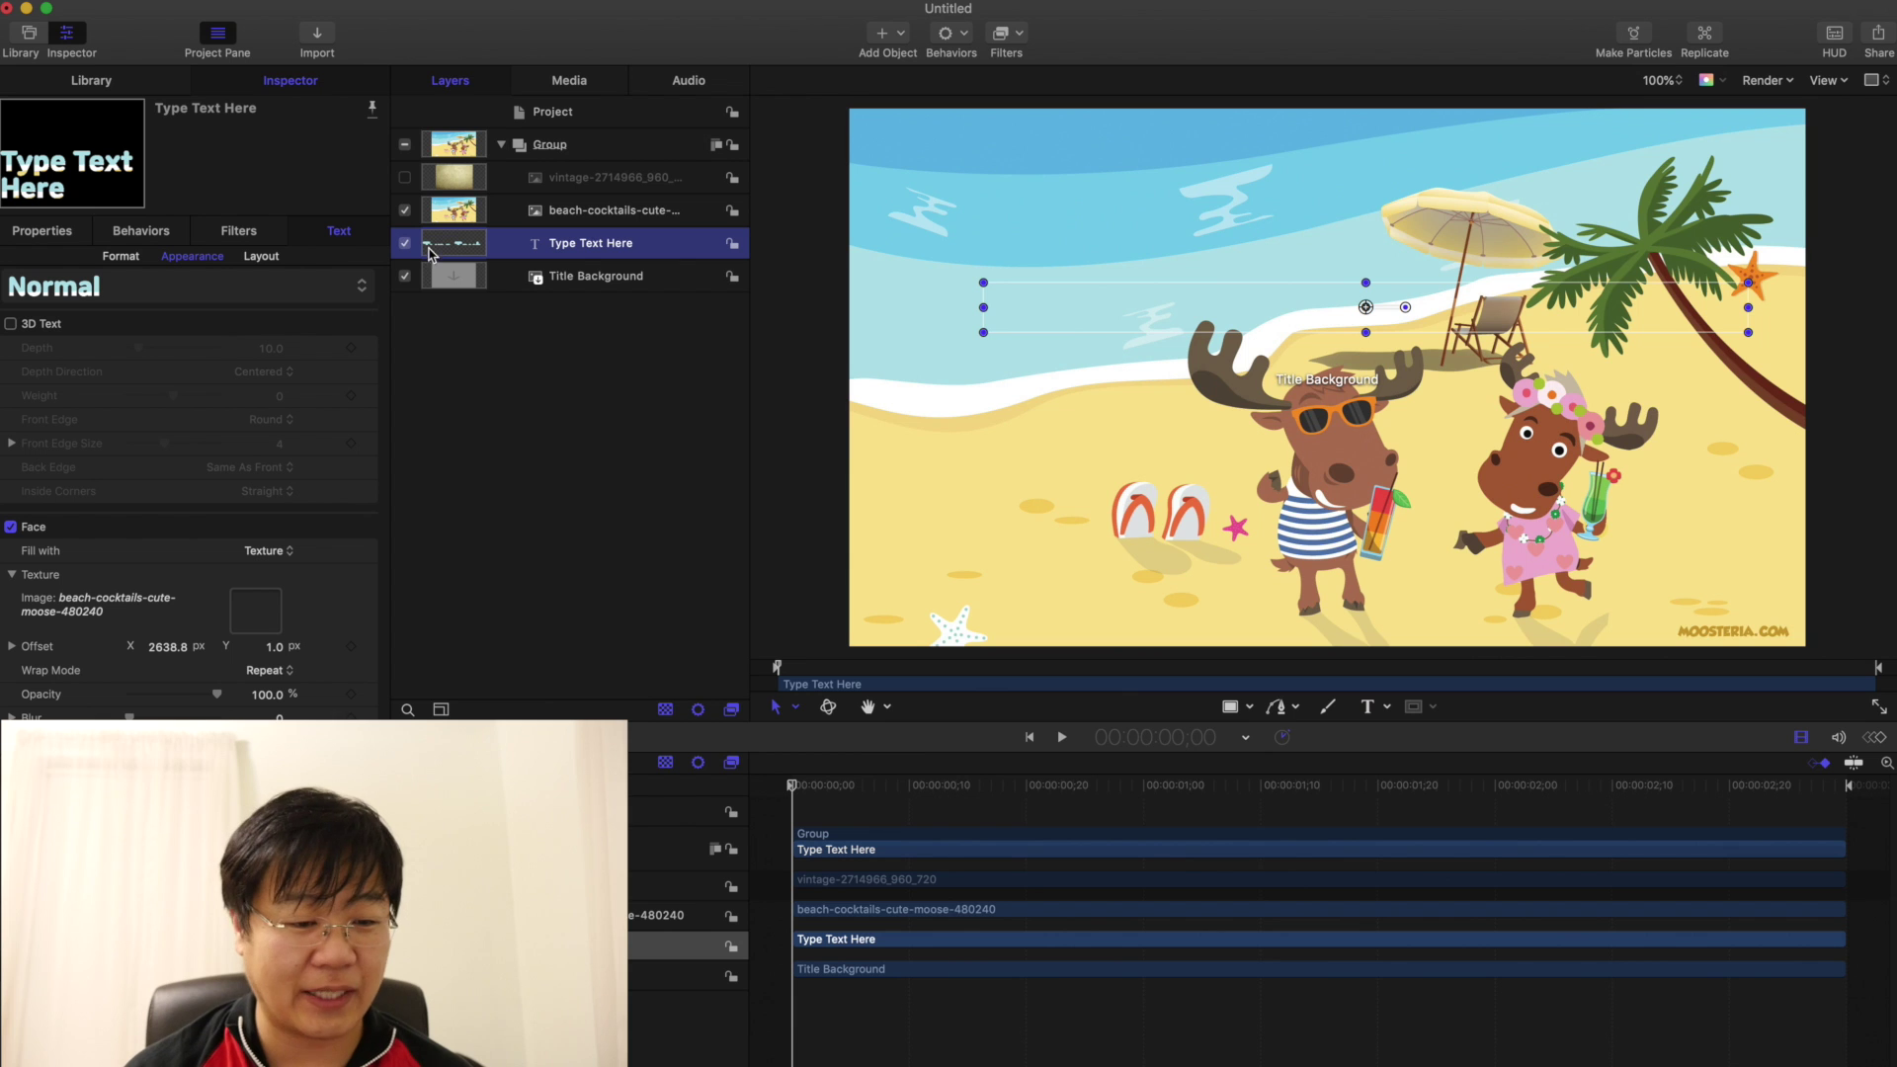
pyautogui.click(405, 211)
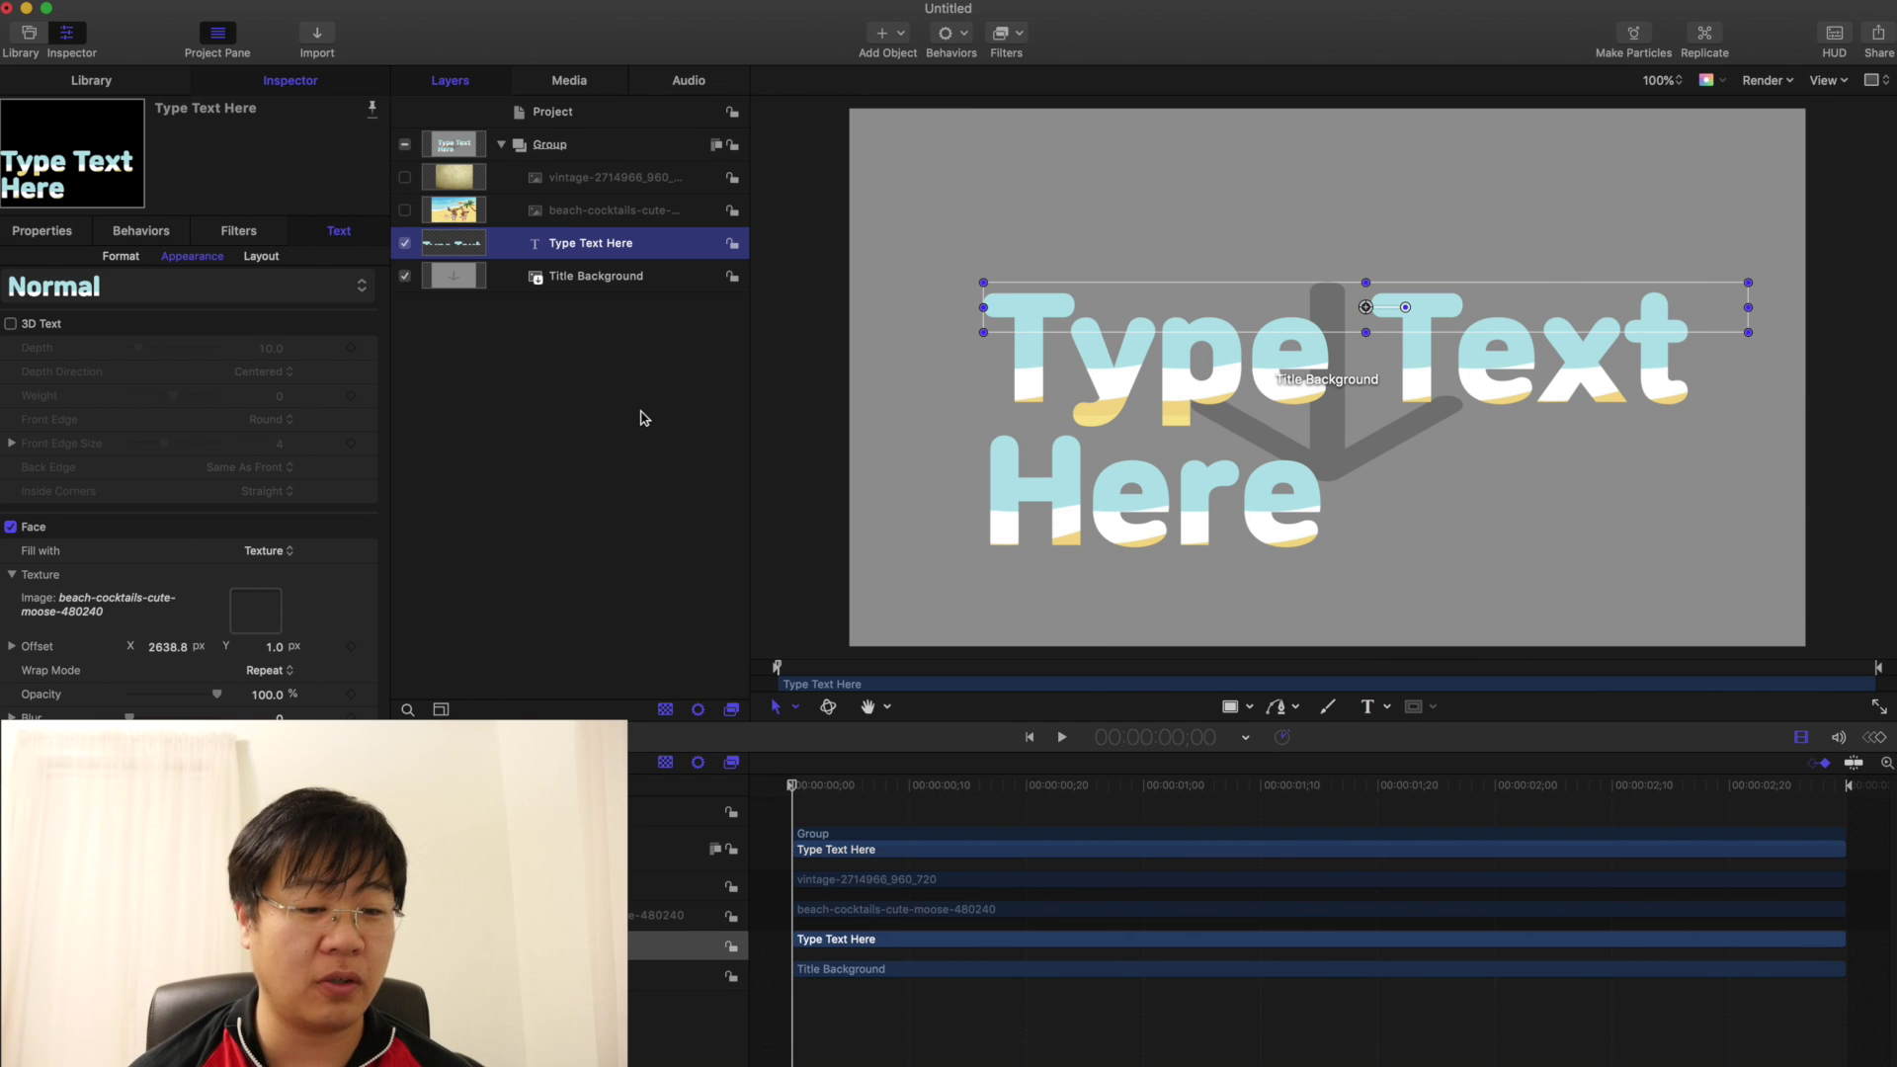
# Step: Open the text style presets and attribute saving options for the Type Text Here layer
pyautogui.click(221, 286)
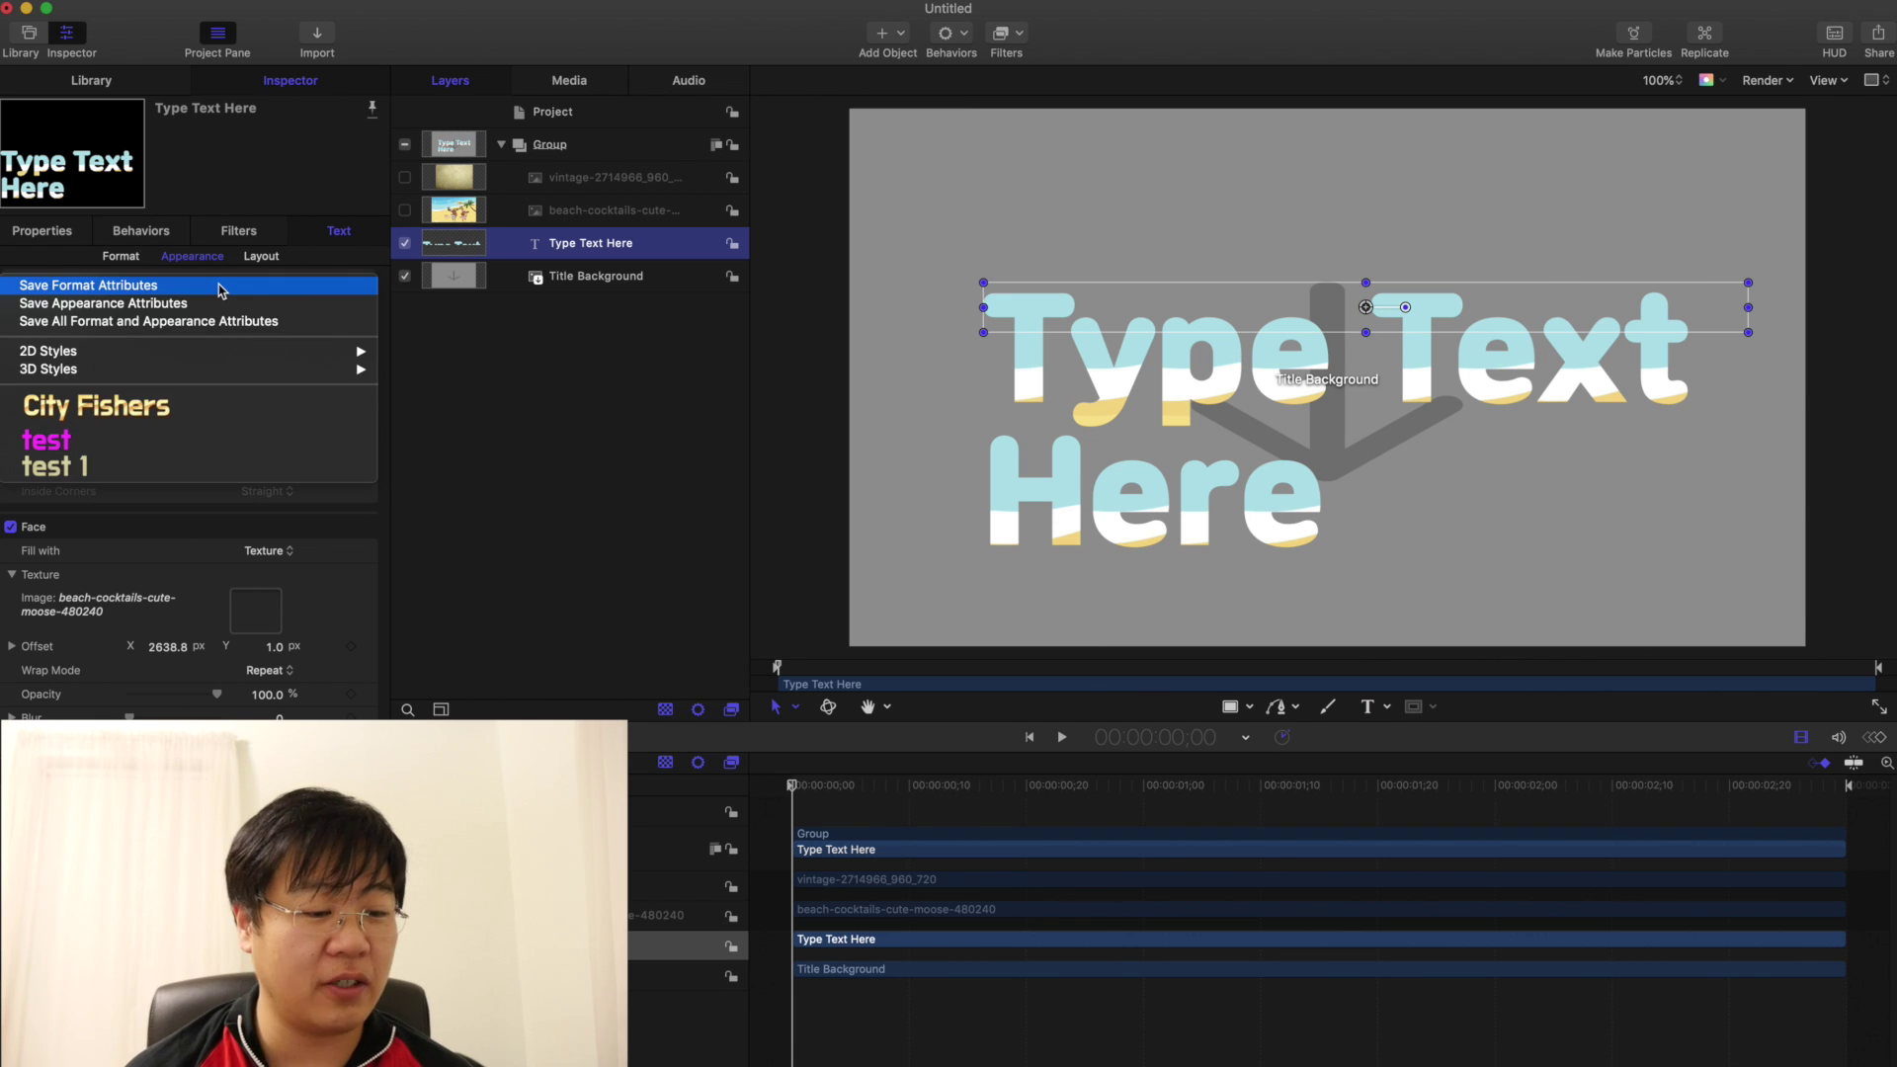